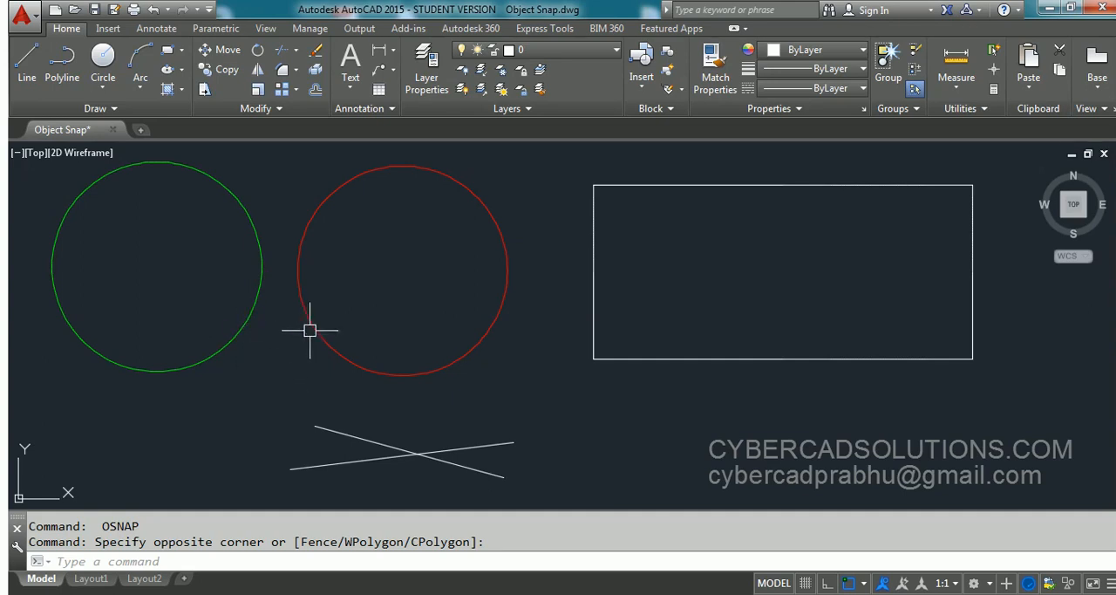
- Turn off object snap and draw a line by eye between the approximate centres of the green and red circles
key(F3)
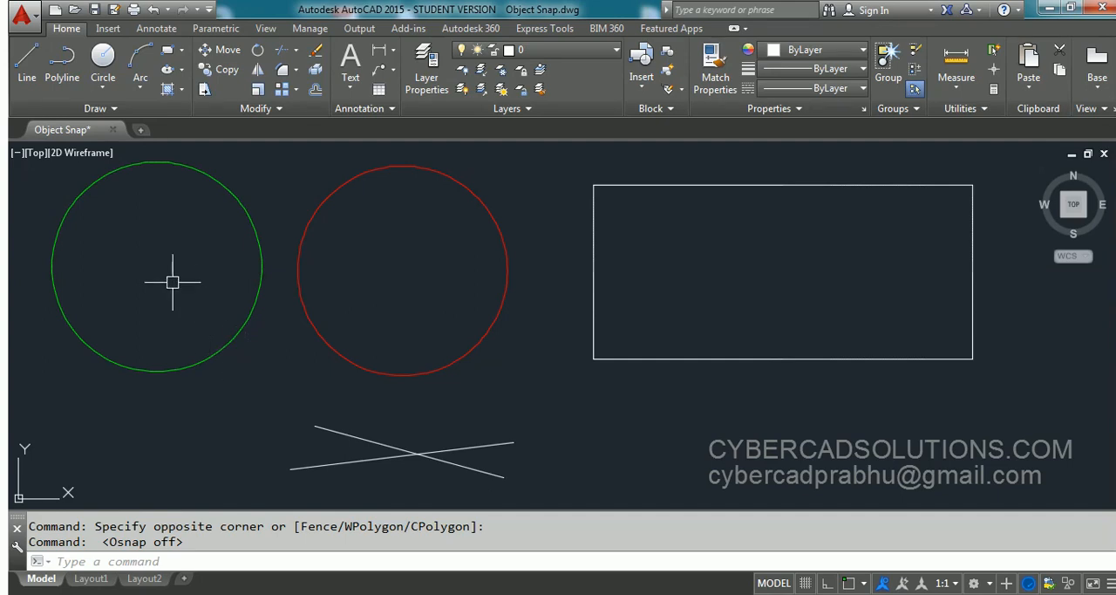
click(26, 73)
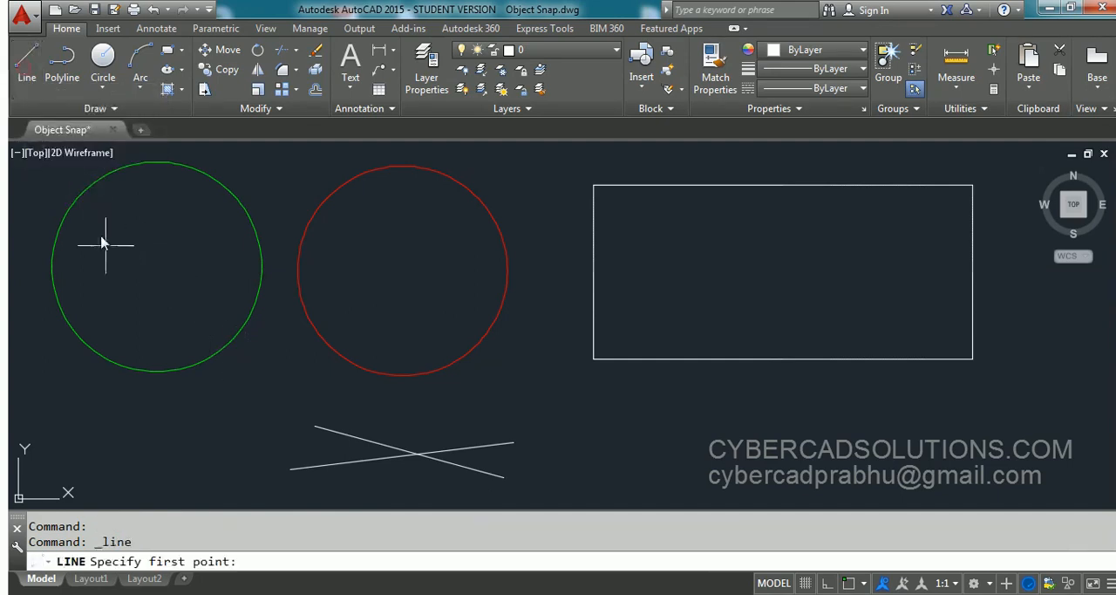
click(154, 263)
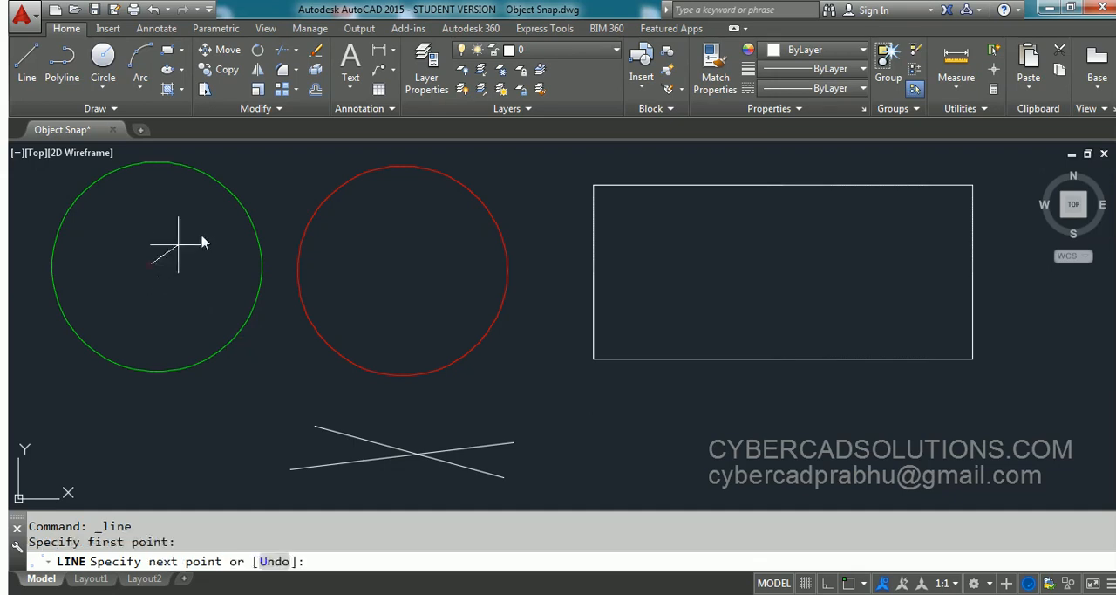
click(400, 276)
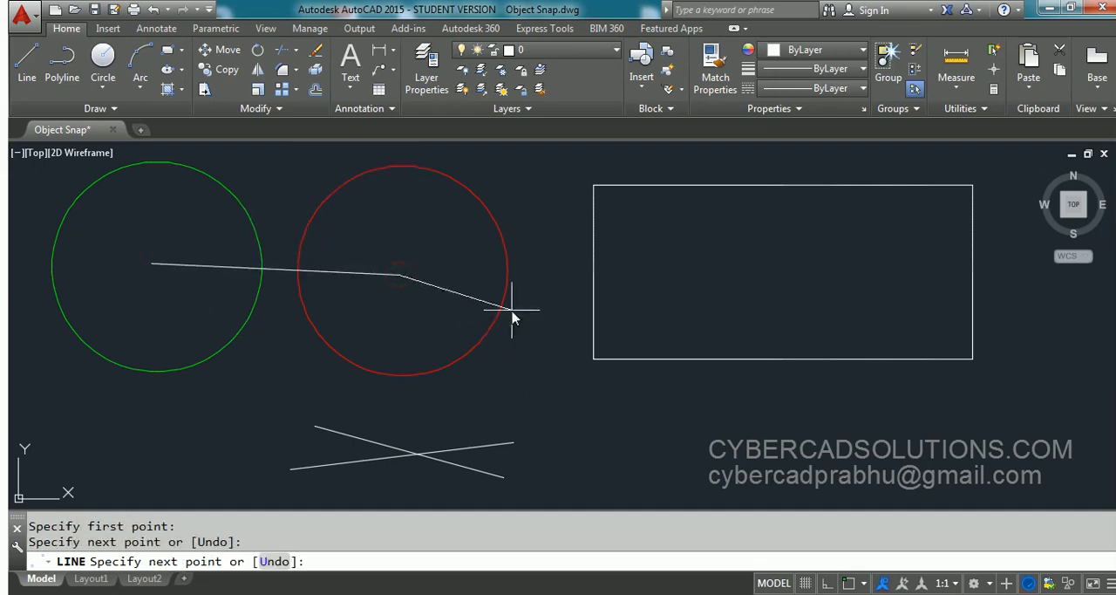
key(Return)
- Select both circles and examine how the line's ends sit relative to their centre grips
click(366, 340)
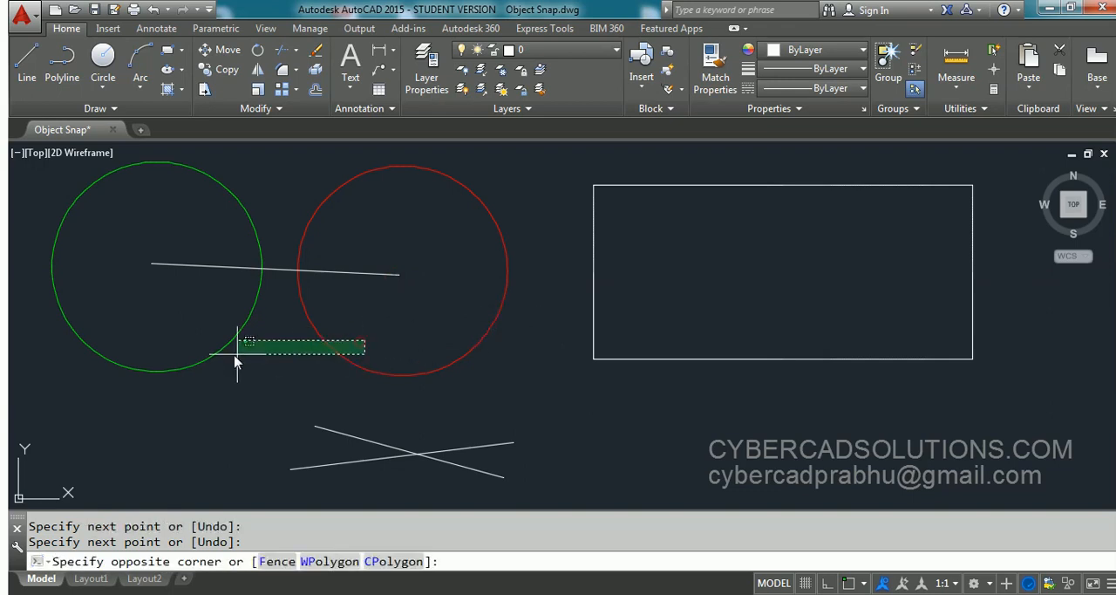
click(224, 359)
scroll(154, 261, up, 8)
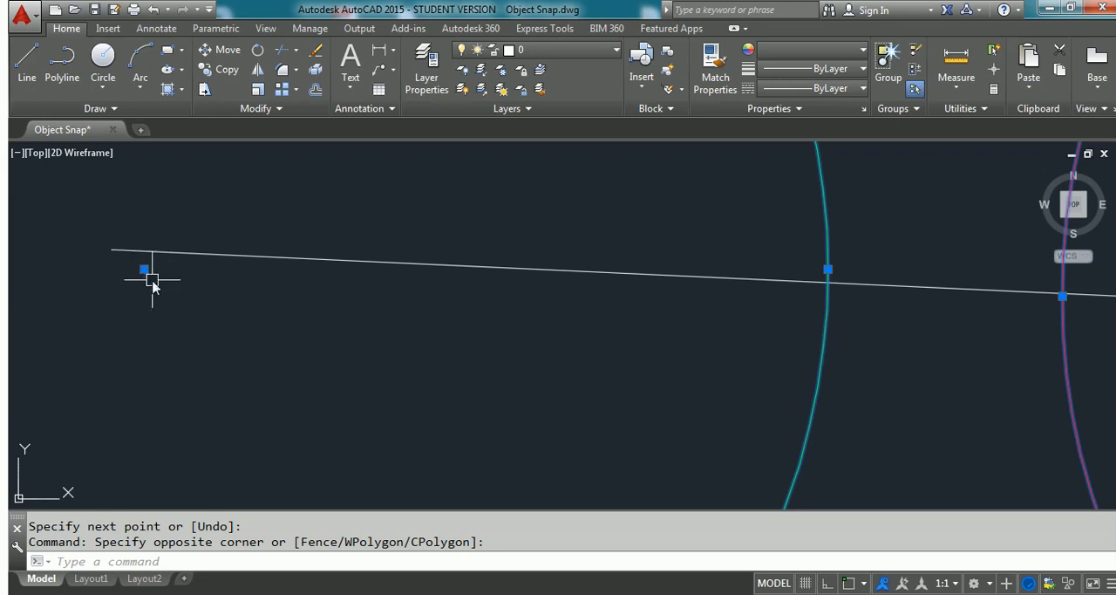
scroll(152, 266, down, 4)
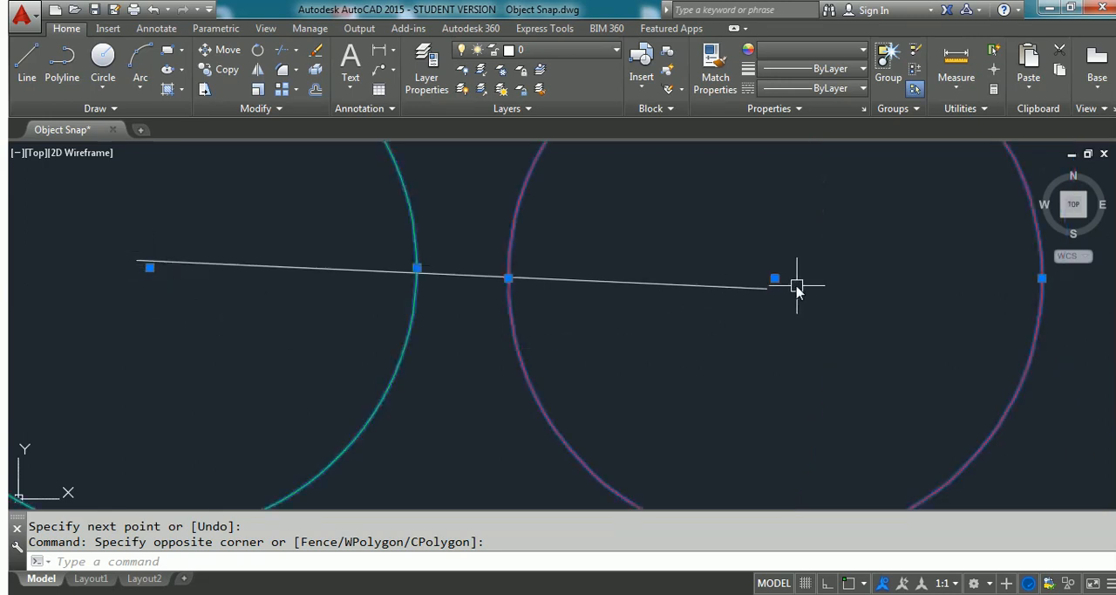
scroll(793, 297, up, 2)
scroll(771, 292, down, 6)
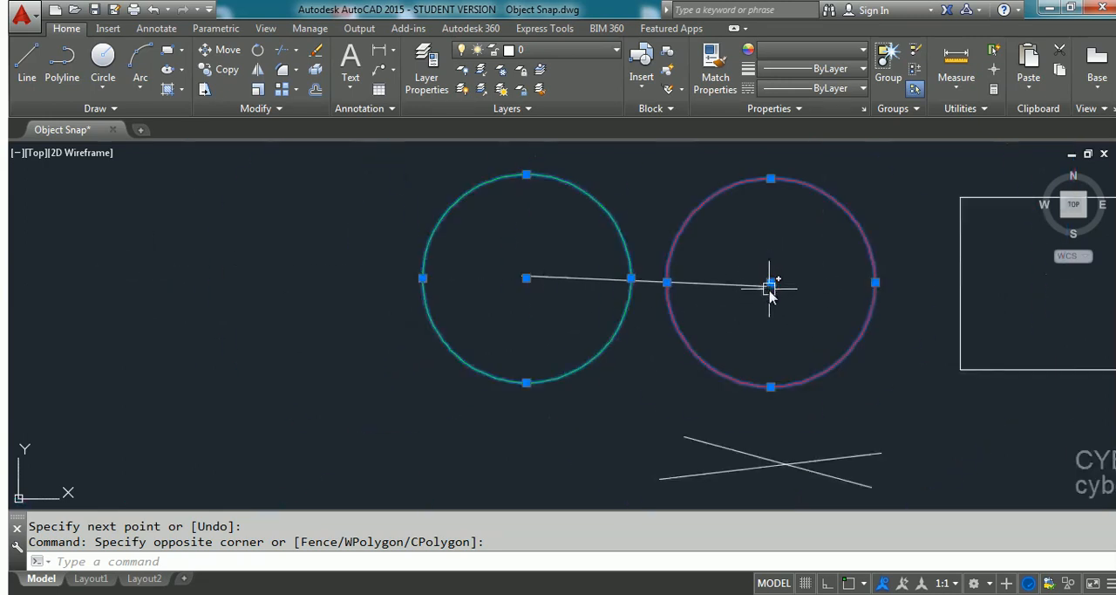
scroll(762, 282, up, 2)
scroll(401, 301, down, 2)
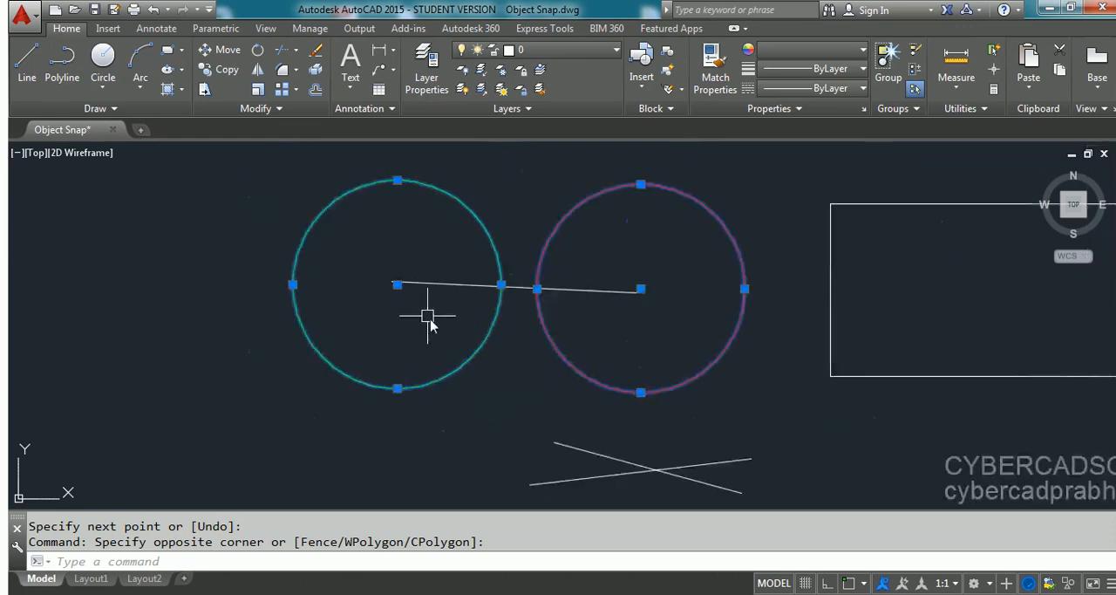
middle_drag(605, 337, 446, 338)
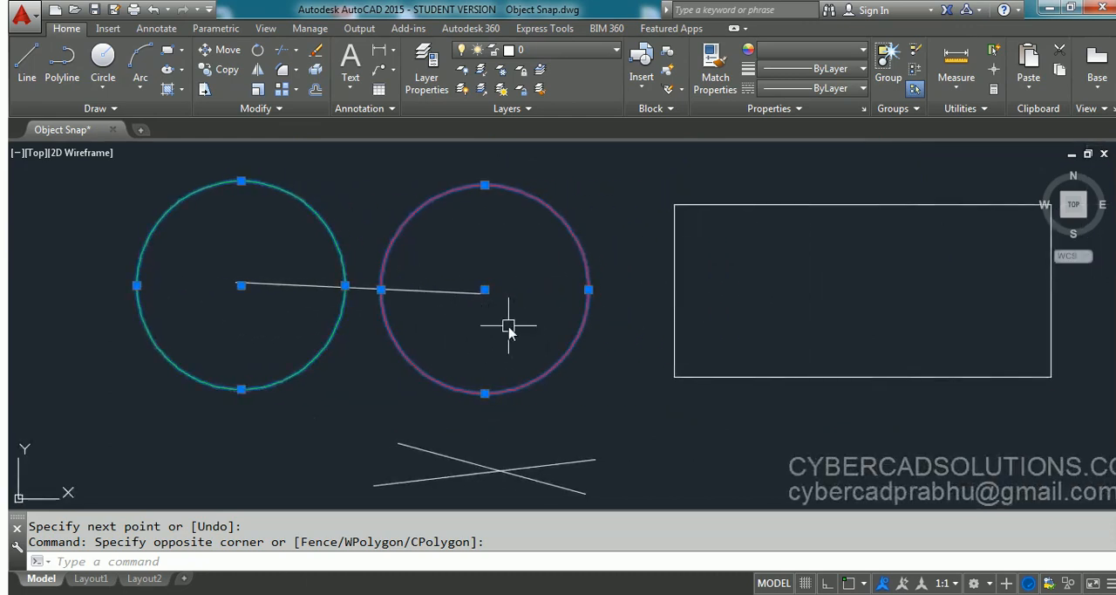
key(Escape)
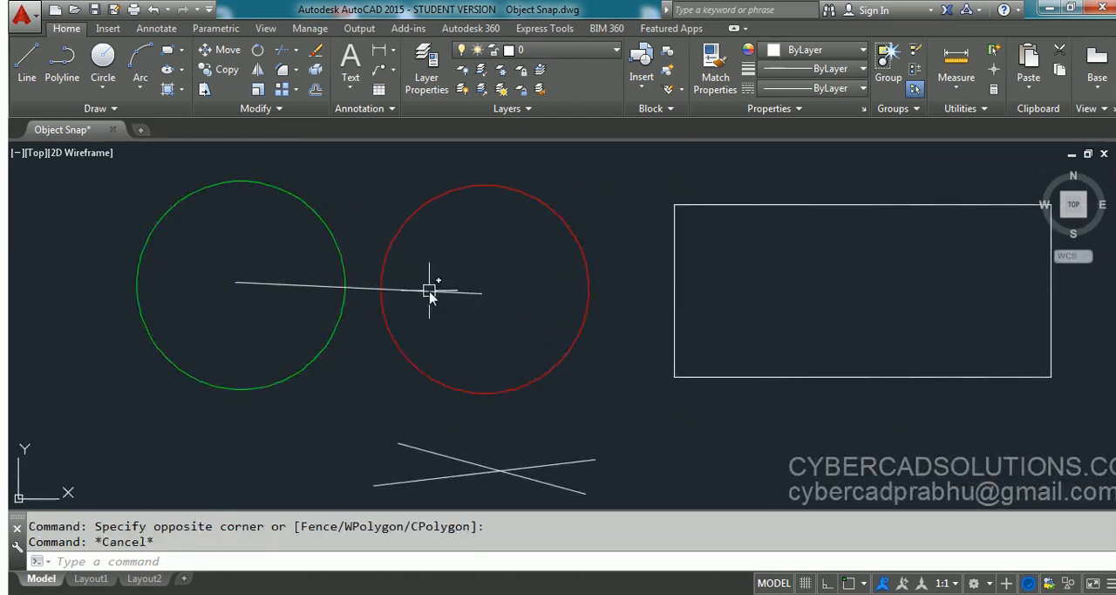
- Erase the line drawn by eye between the two circles
click(439, 293)
text(e)
key(Return)
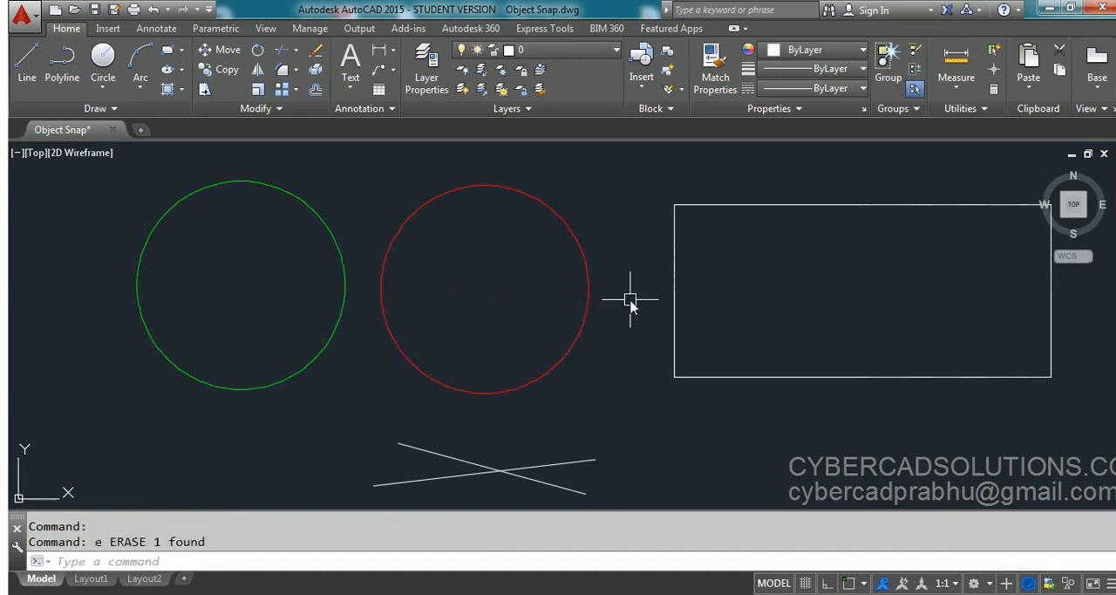
middle_drag(620, 312, 575, 288)
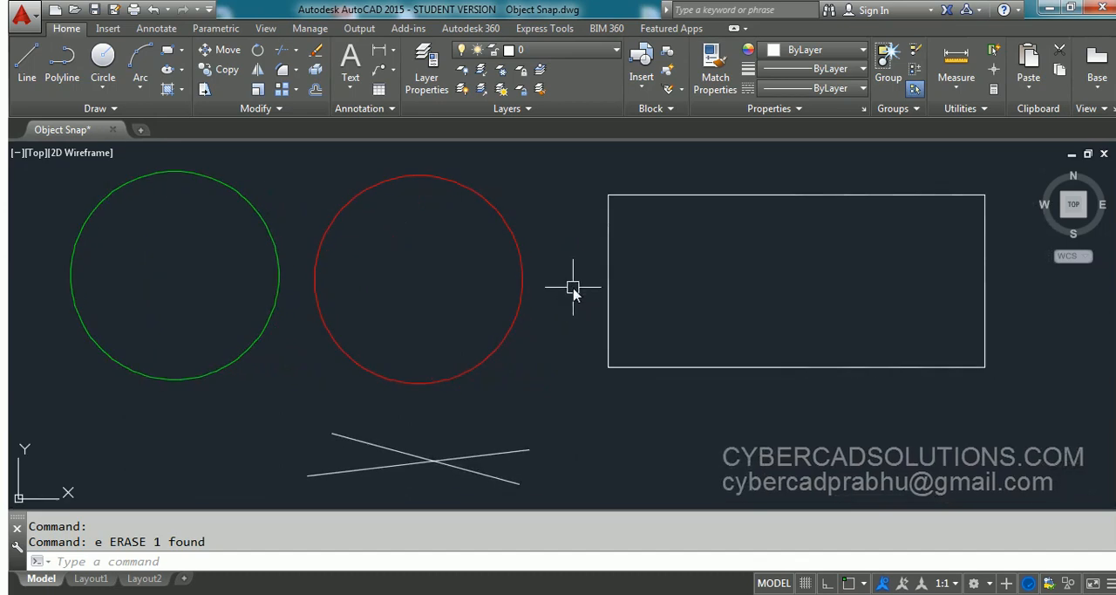
- Clear all object snap modes and enable only Endpoint, Midpoint, Center, Node, Quadrant and Intersection
text(os)
key(Return)
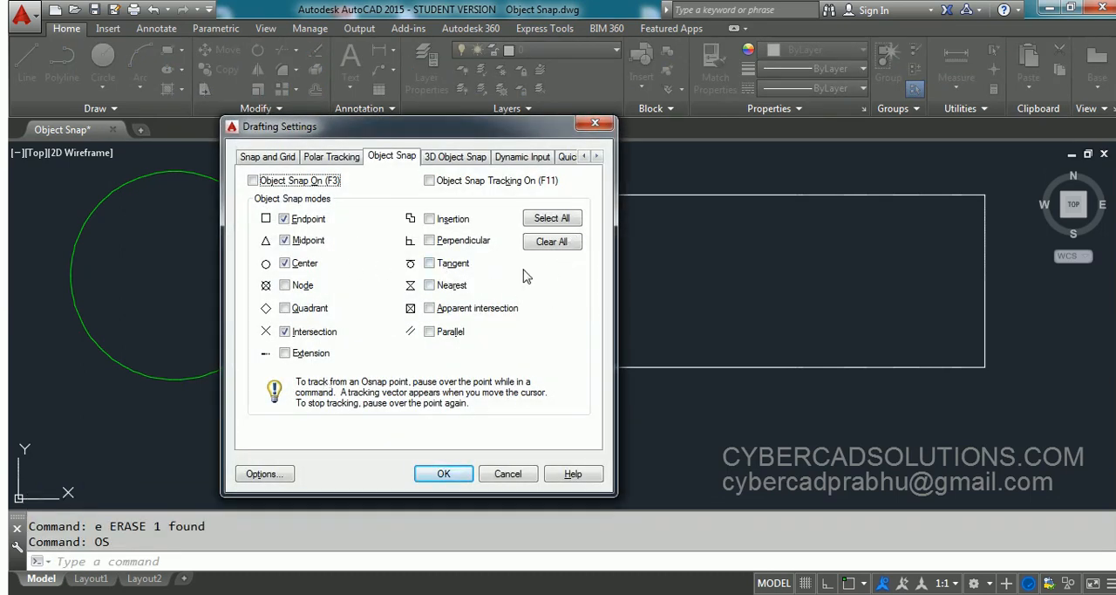
click(564, 248)
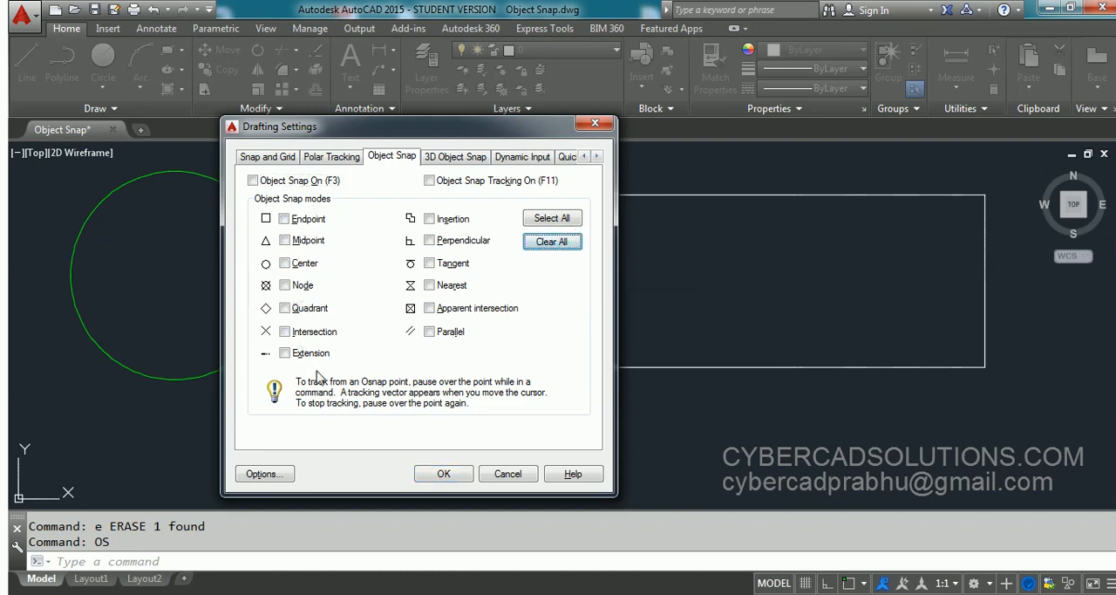
click(286, 219)
click(285, 240)
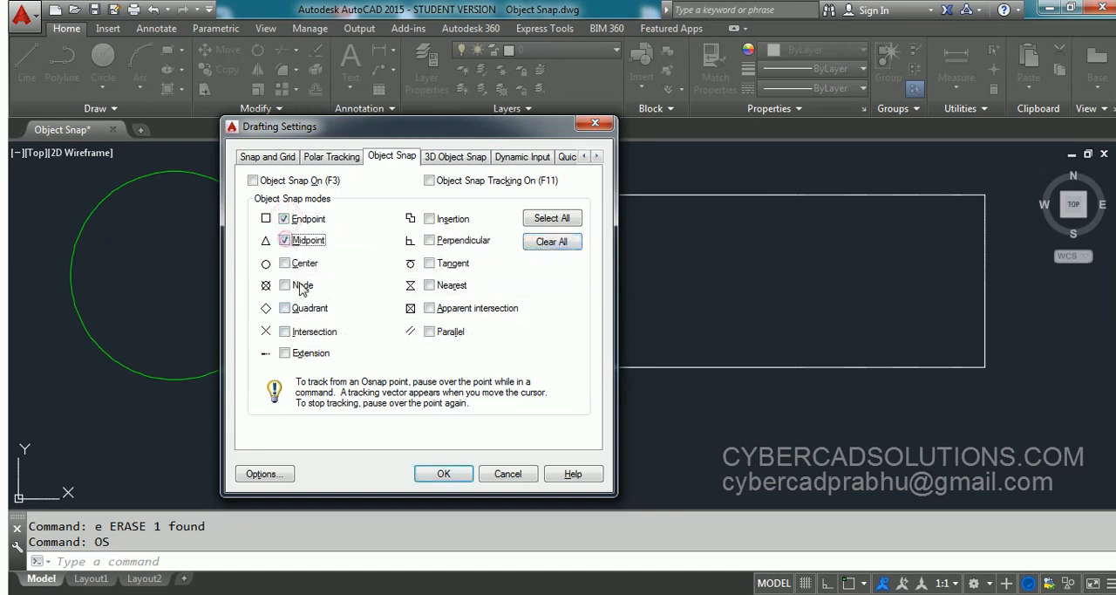
click(285, 264)
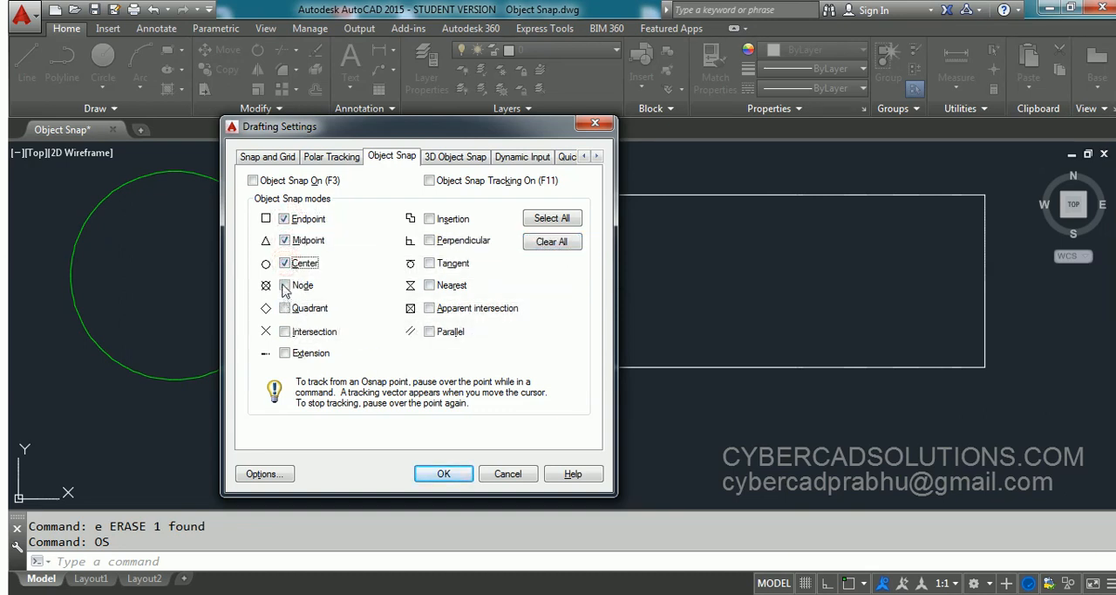
click(285, 286)
click(285, 307)
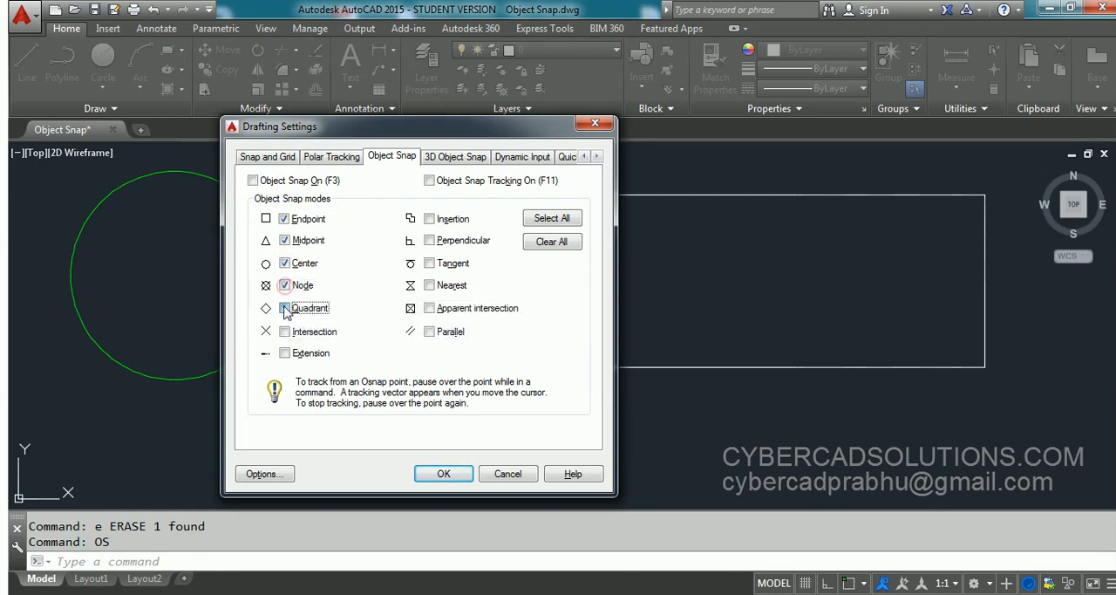
click(285, 331)
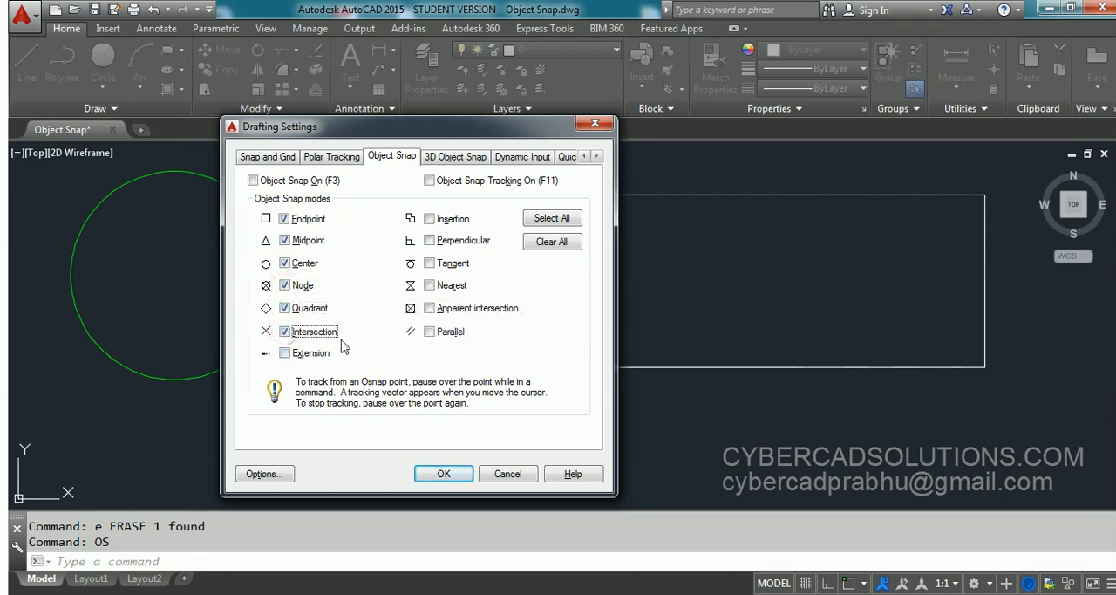
- Enable the Nearest snap mode as well, turn object snap on and apply the drafting settings
click(465, 287)
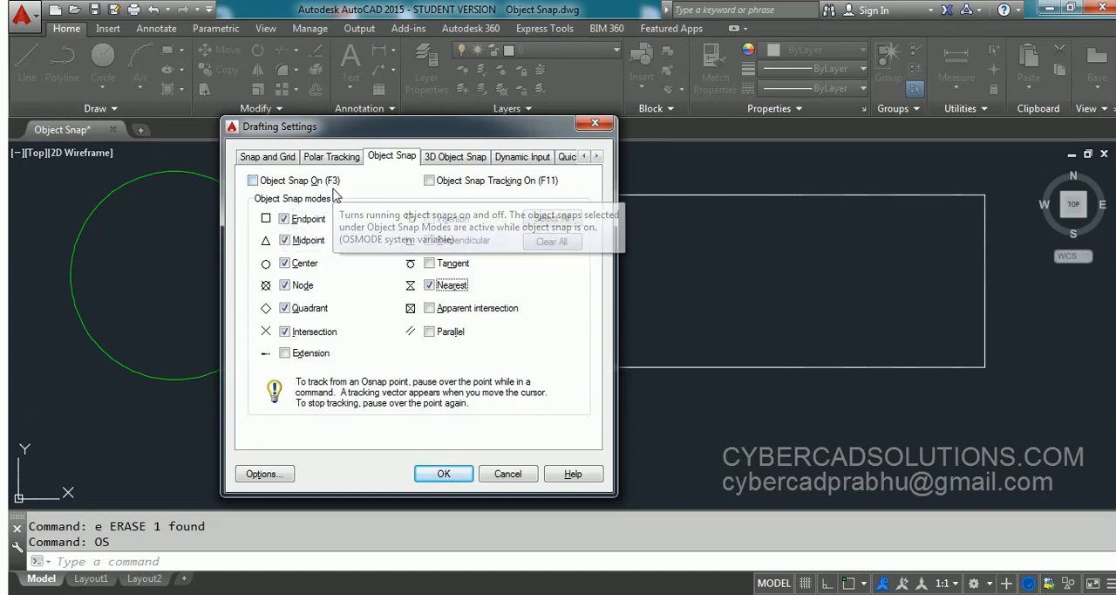
click(253, 181)
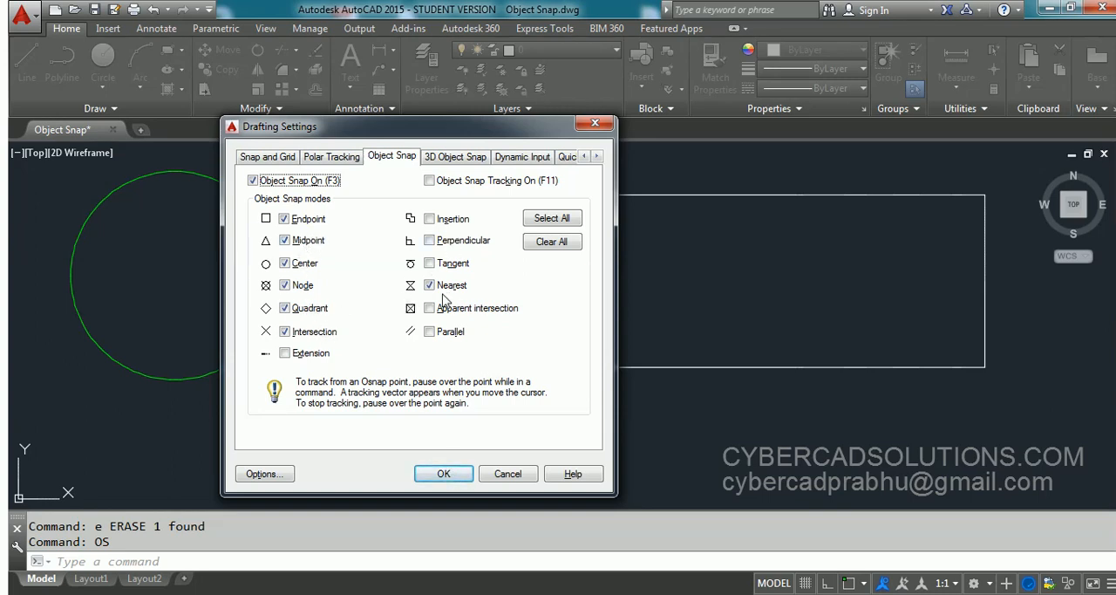
click(445, 475)
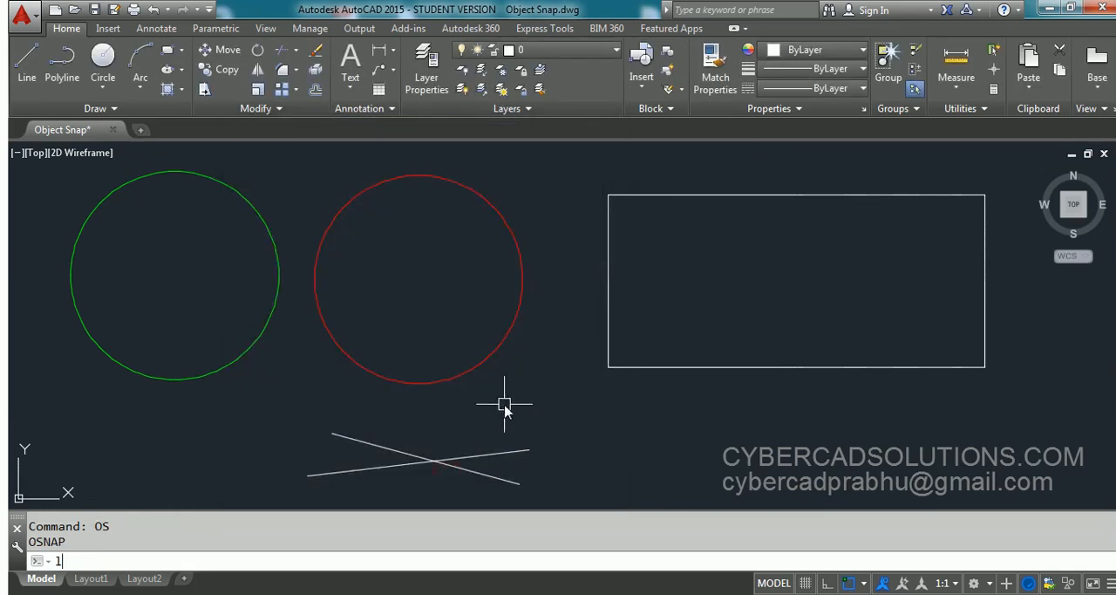
- Draw a line from the green circle's center to the red circle's center using the Center snap
text(L)
key(Return)
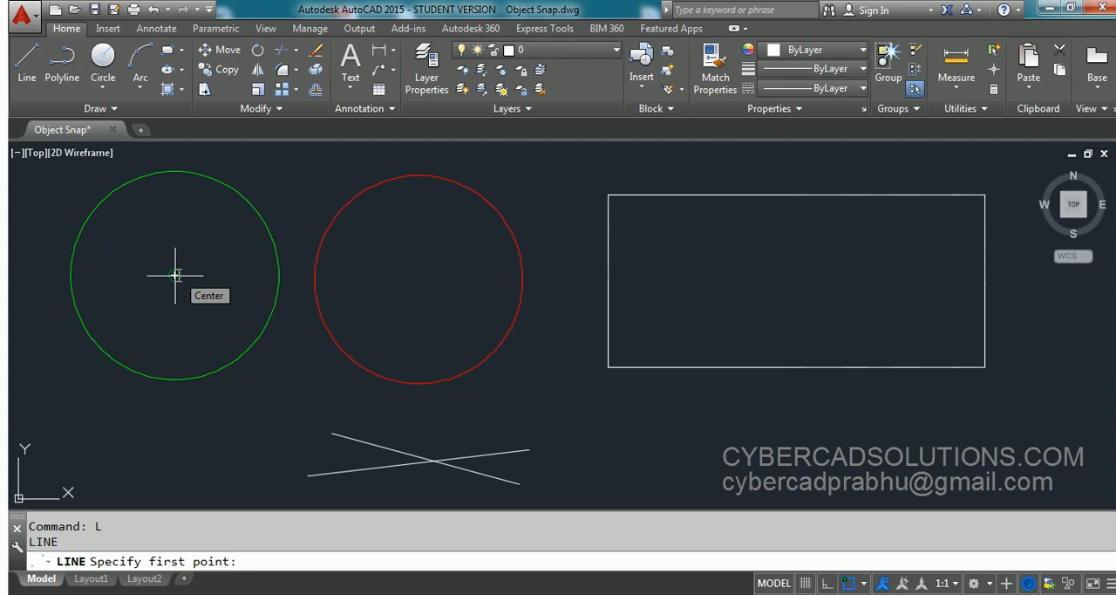
click(175, 275)
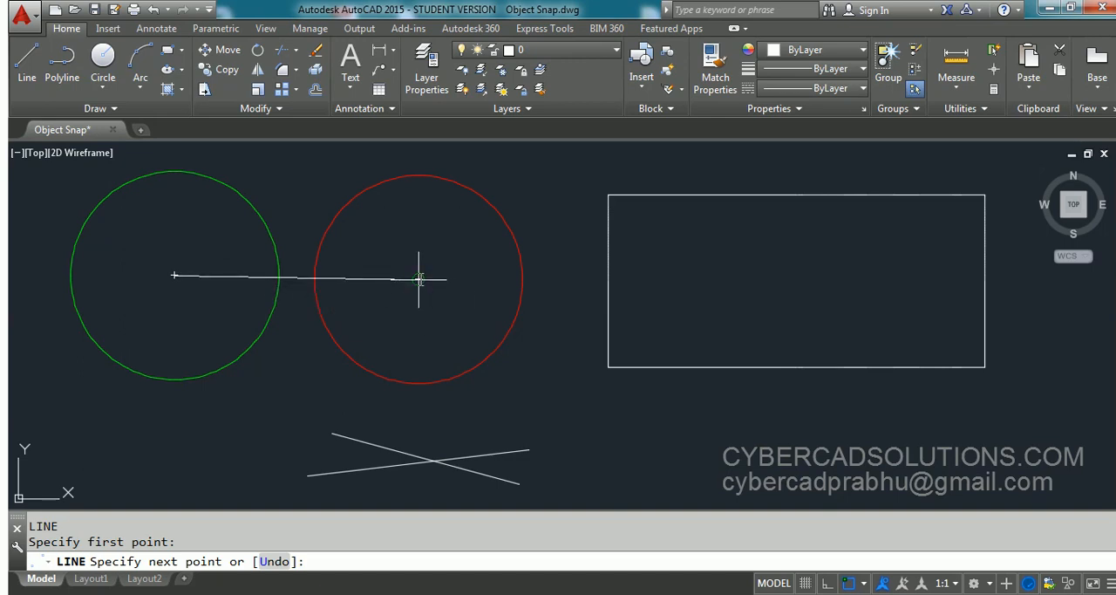
click(419, 279)
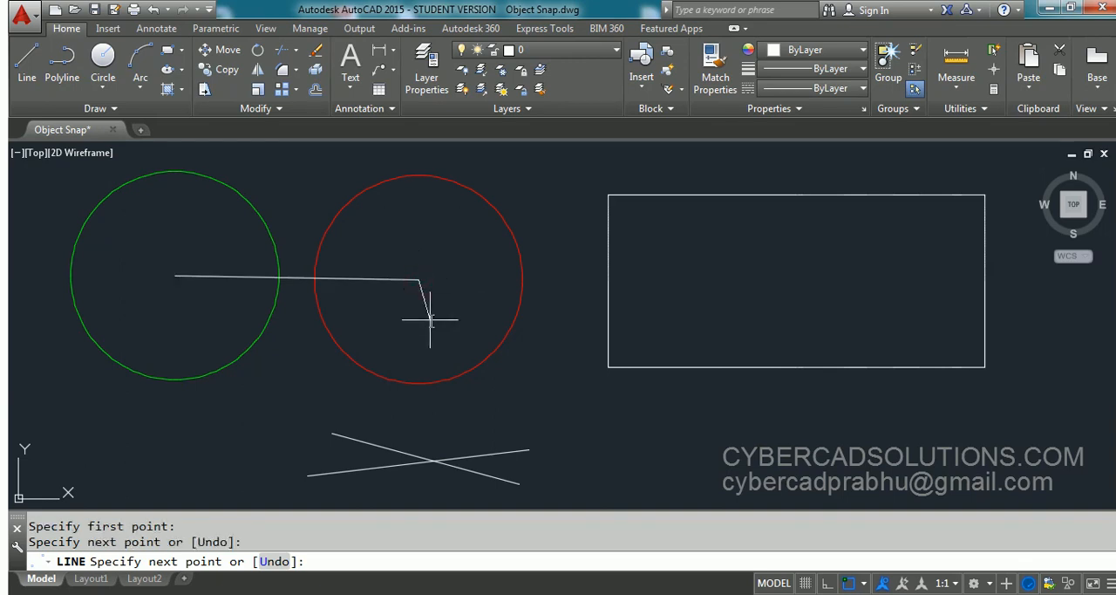
key(Return)
- Select both circles and examine whether the snapped line's ends meet their centre grips
click(373, 337)
click(213, 323)
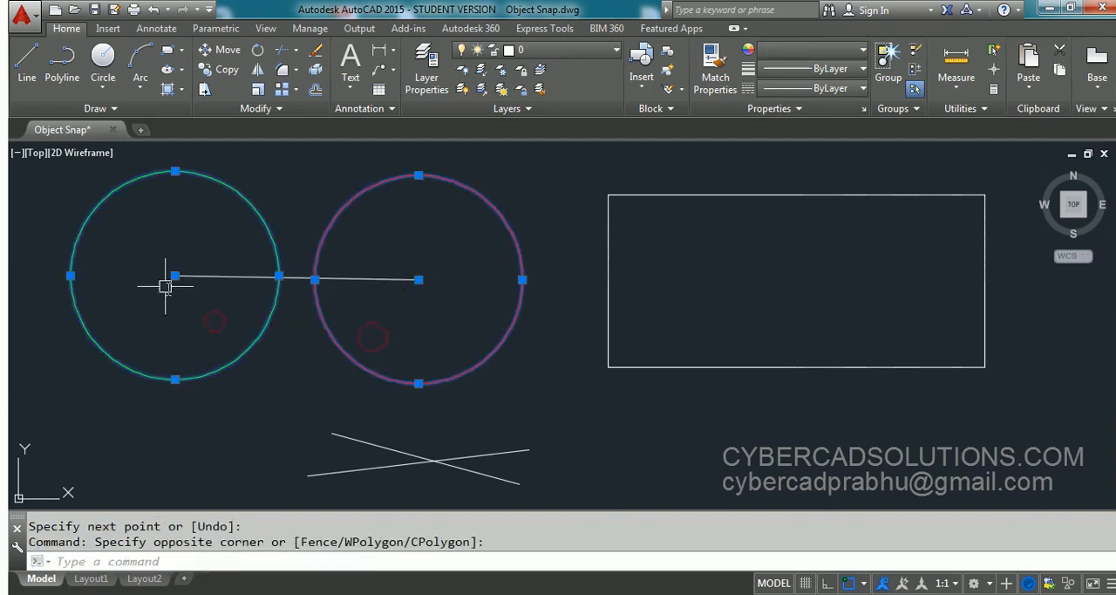
scroll(165, 286, up, 6)
scroll(193, 300, down, 1)
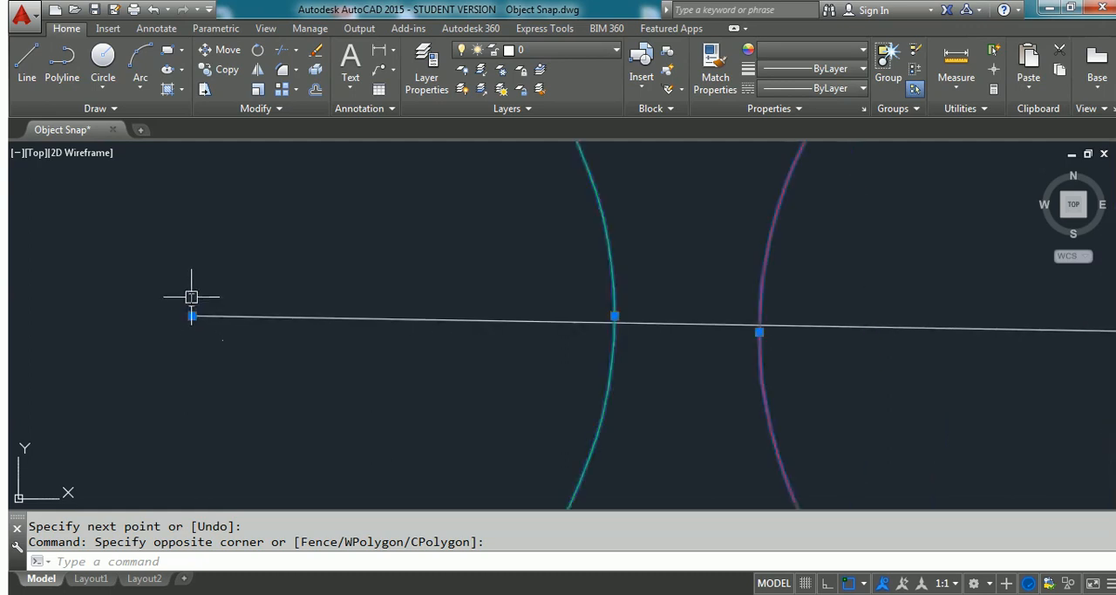
scroll(192, 296, down, 4)
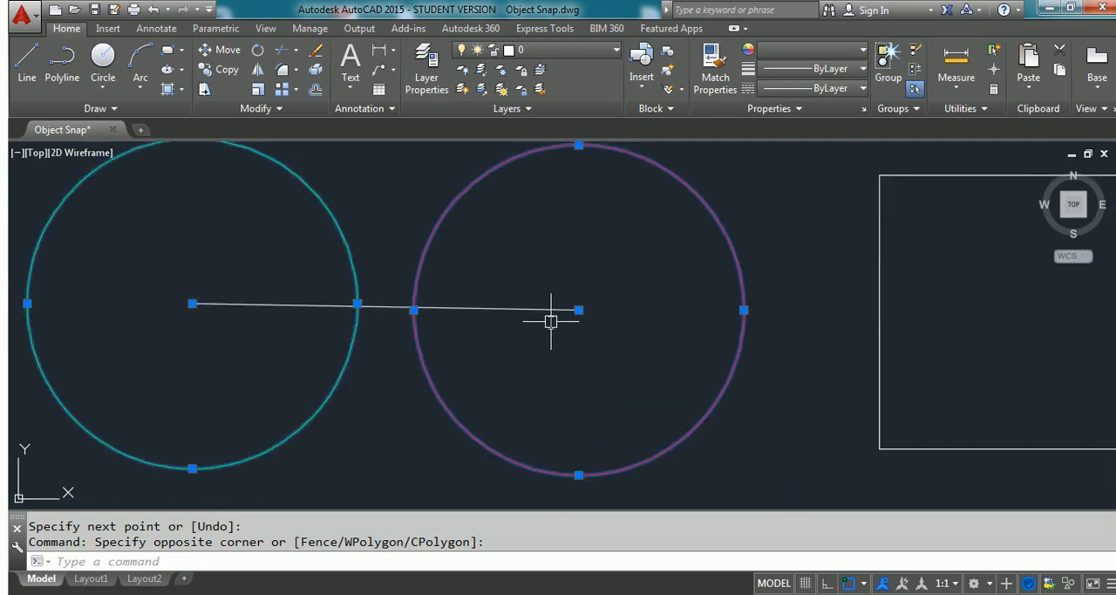
key(Escape)
scroll(436, 262, down, 2)
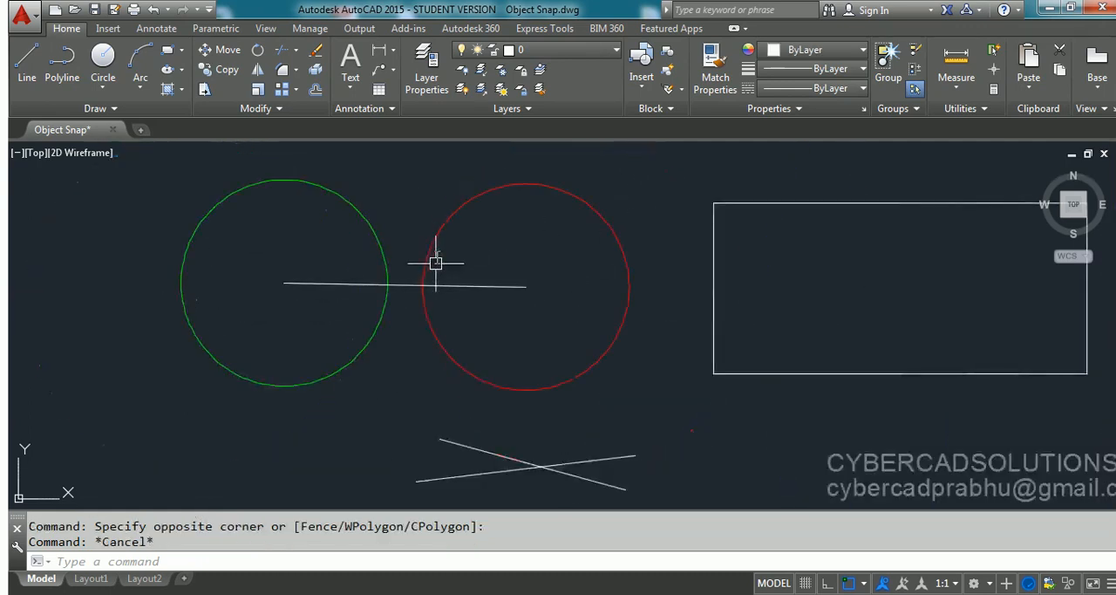
middle_drag(502, 326, 477, 304)
middle_drag(575, 315, 479, 326)
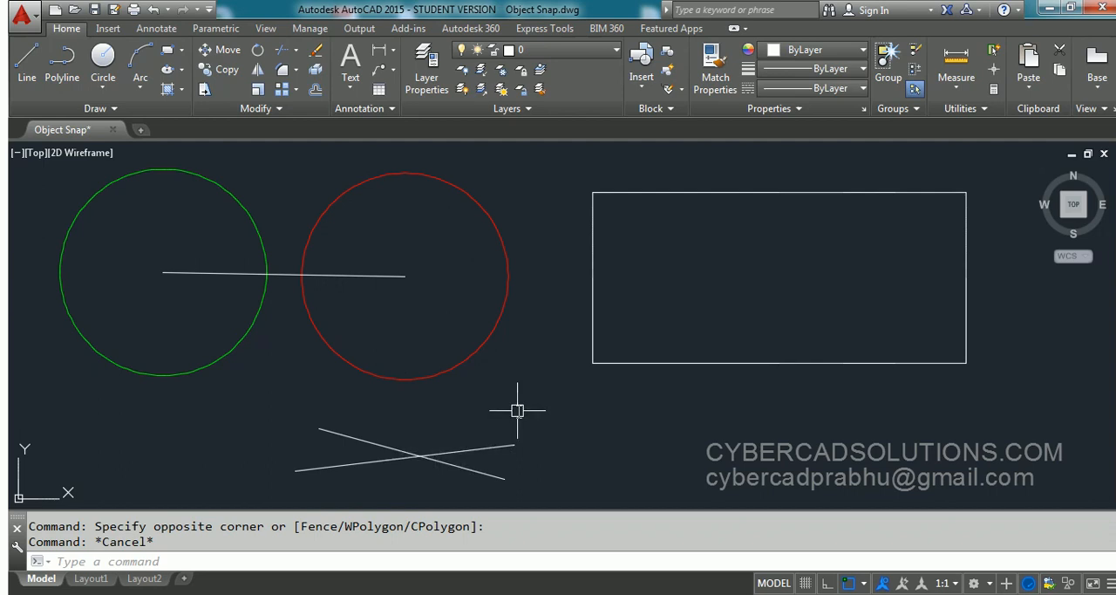
text(L)
key(Return)
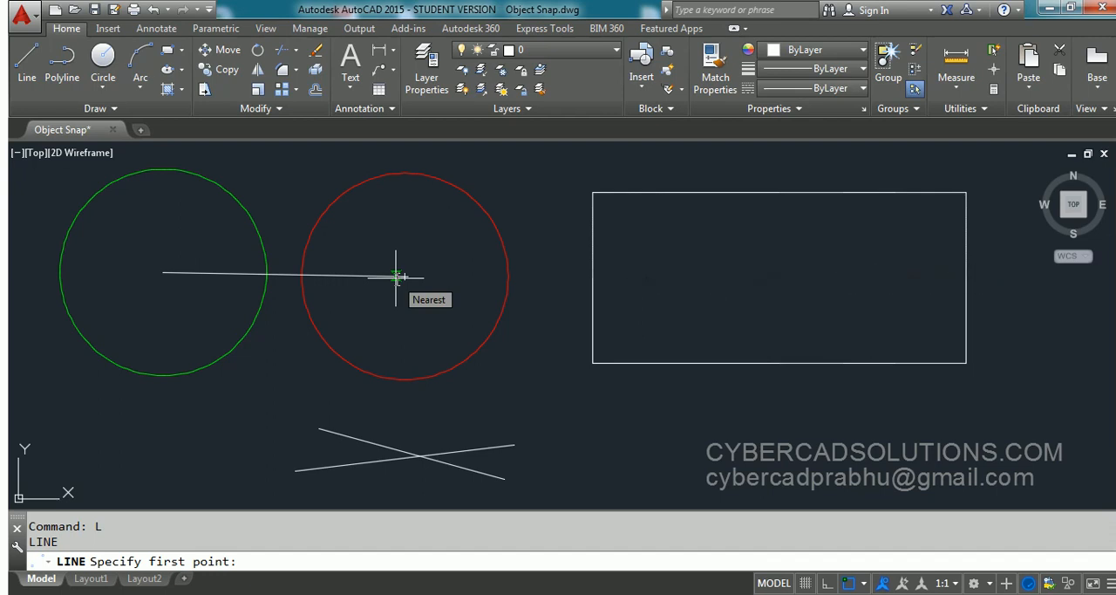
key(Escape)
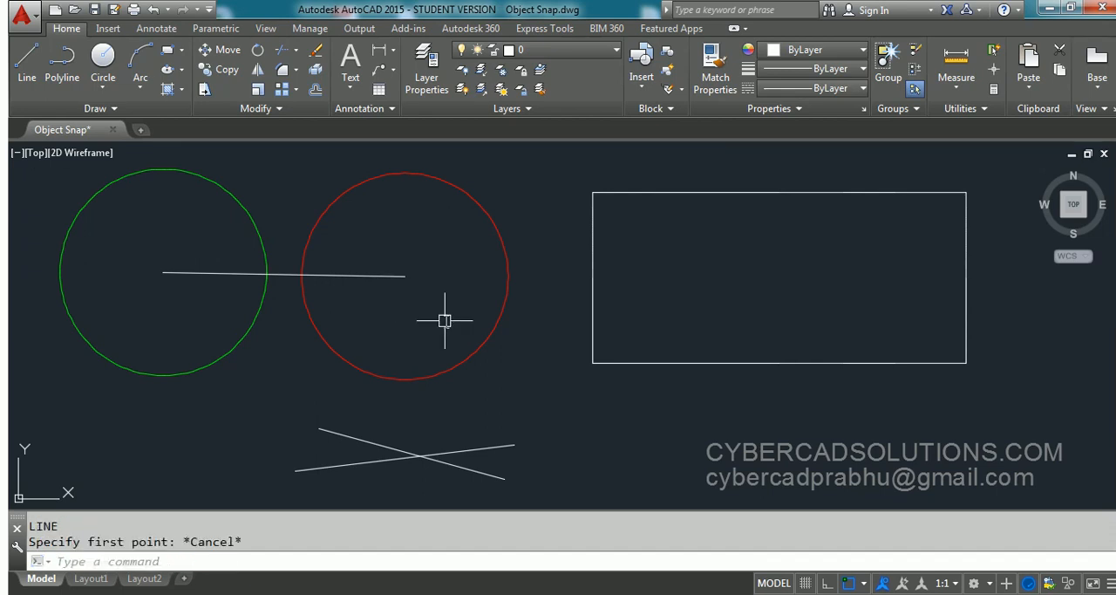
- Disable the Nearest object snap mode in the drafting settings and apply the change
text(OS)
key(Return)
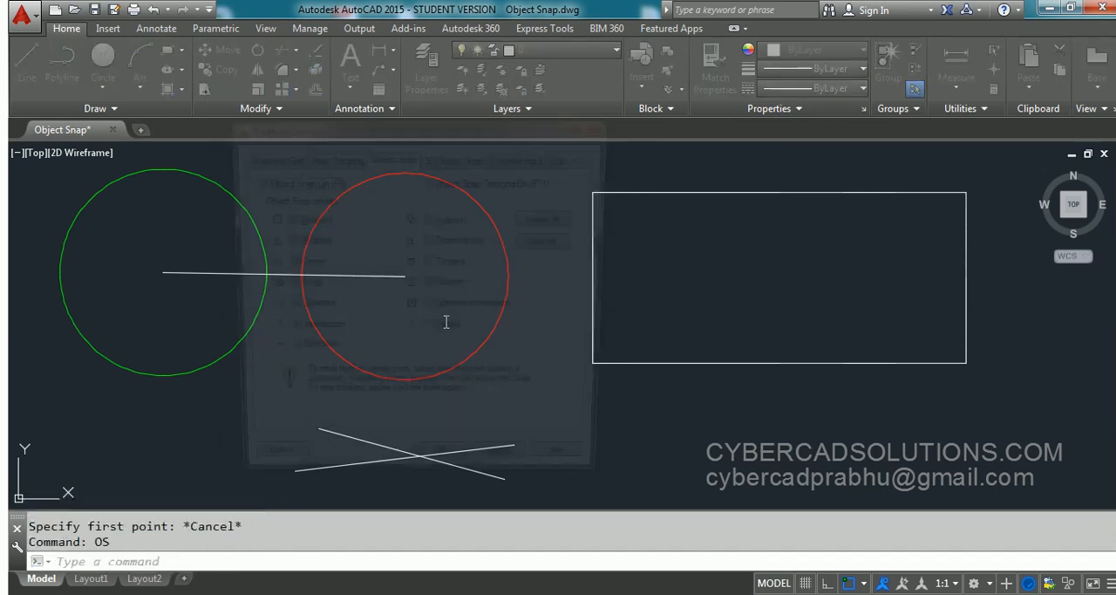
click(429, 286)
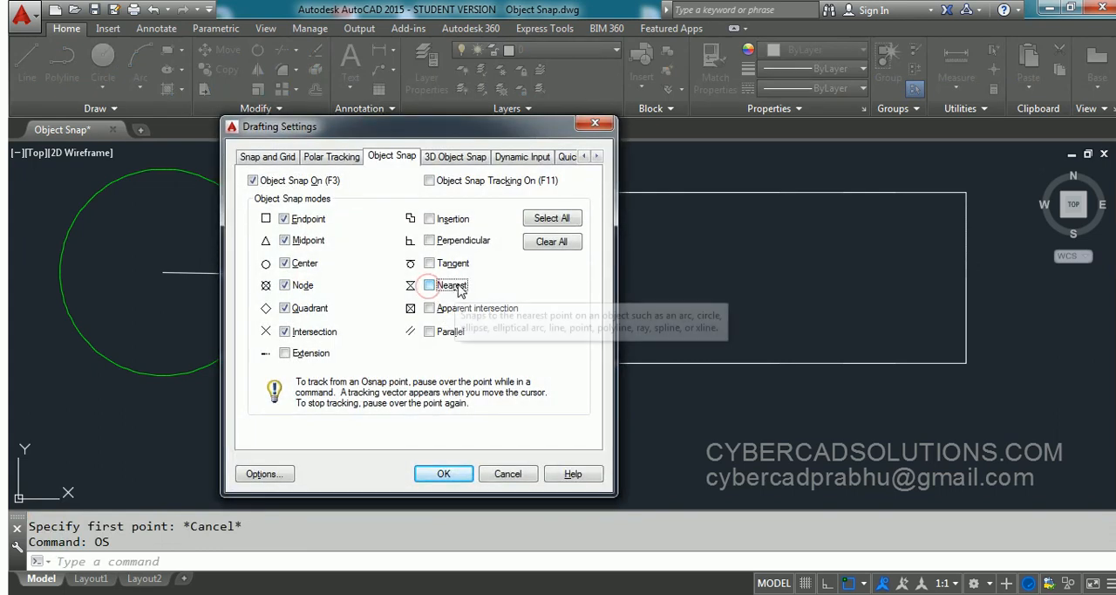
click(445, 475)
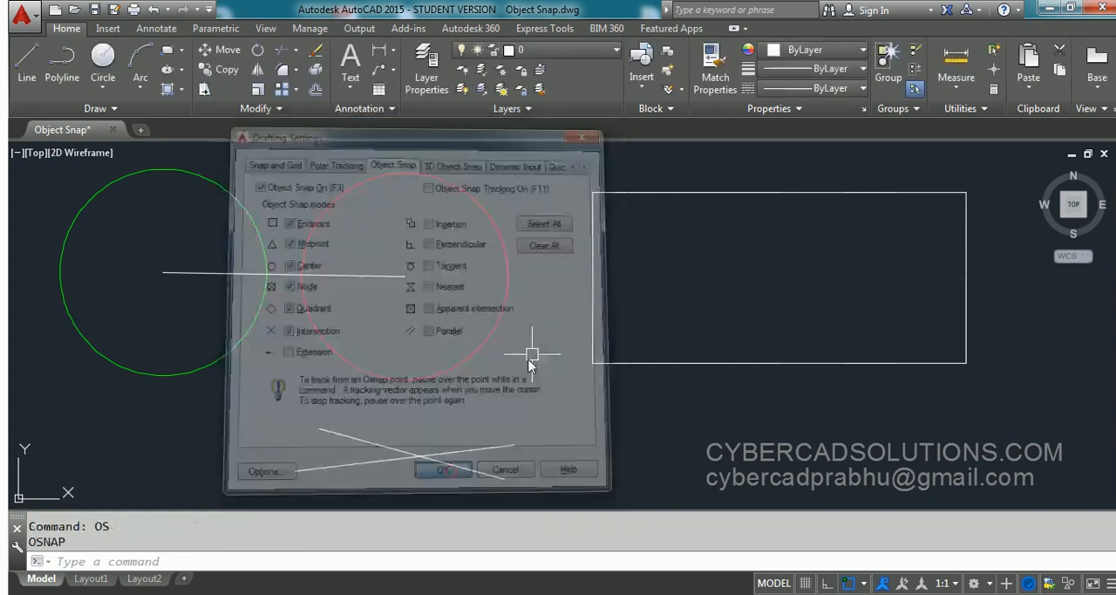
- Draw a line from the centre line's endpoint at the red circle's center to the intersection of the two crossing lines
text(L)
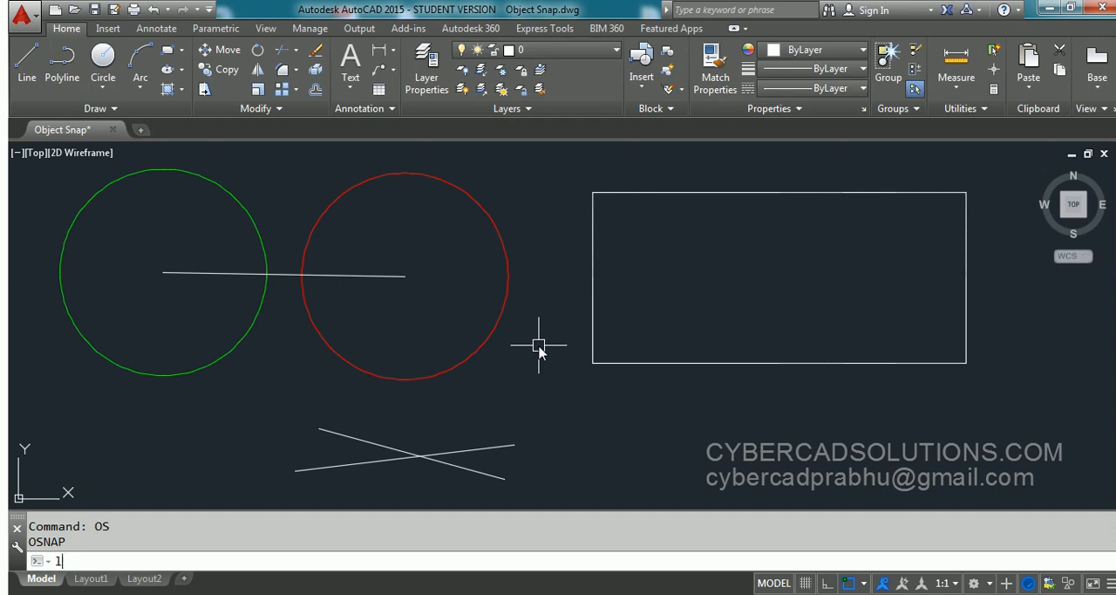
key(Return)
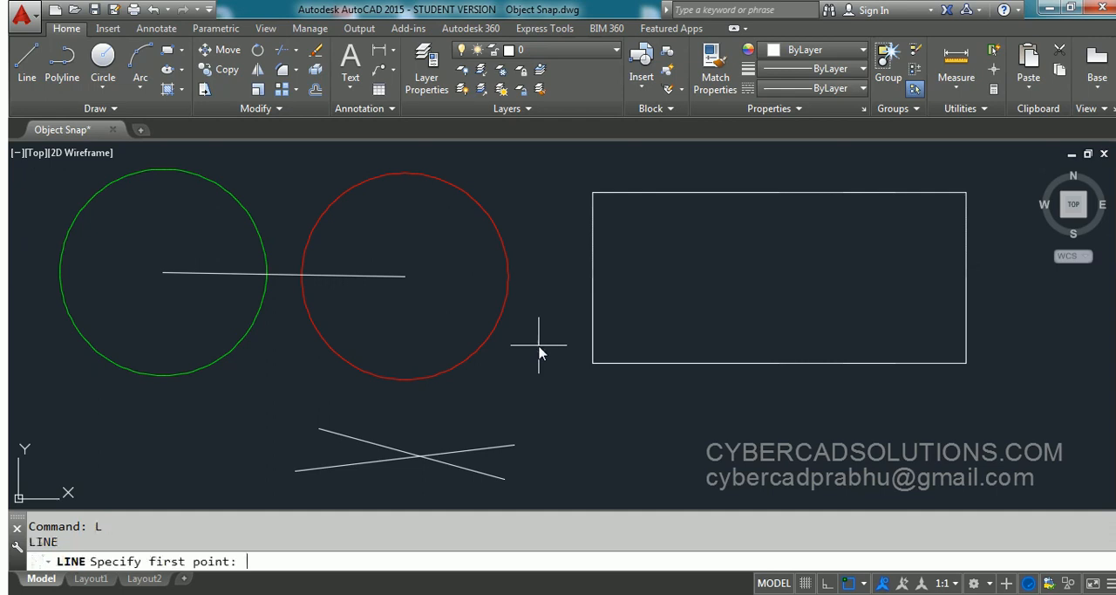
click(404, 276)
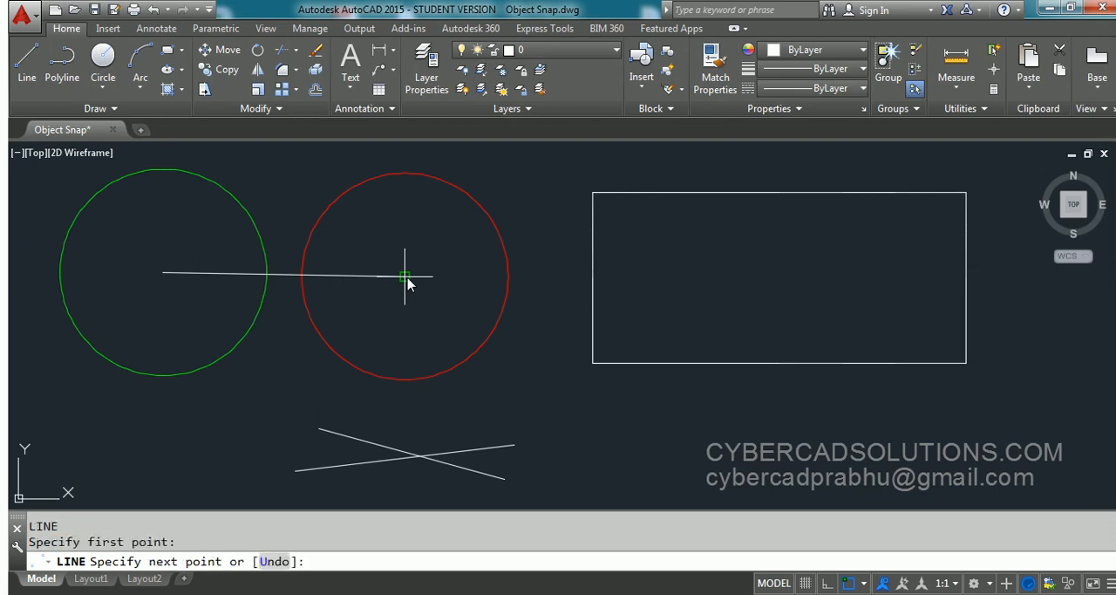
click(420, 456)
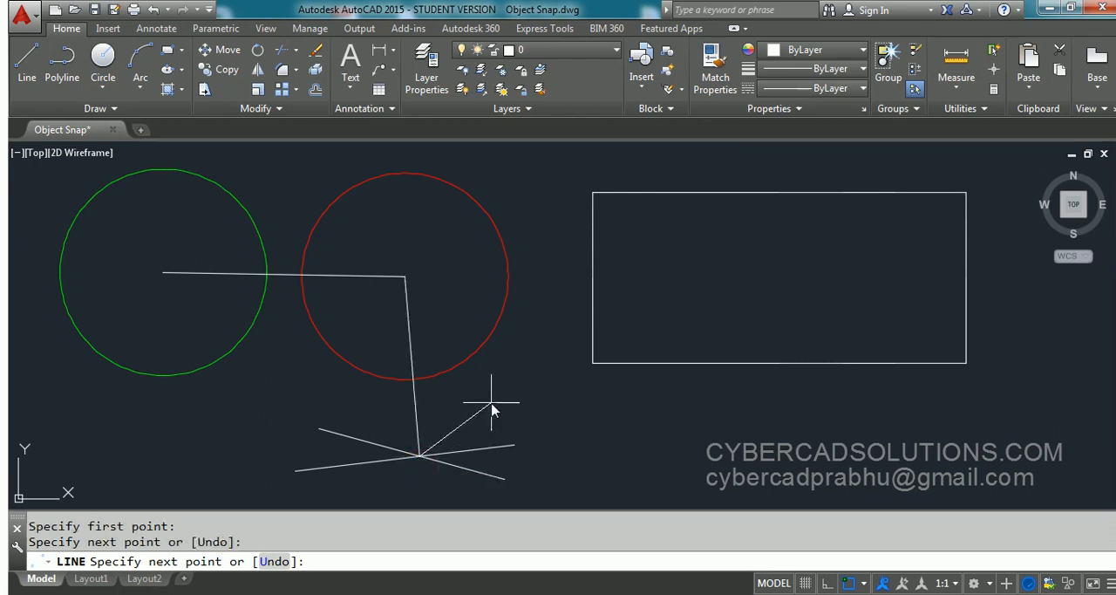
key(Return)
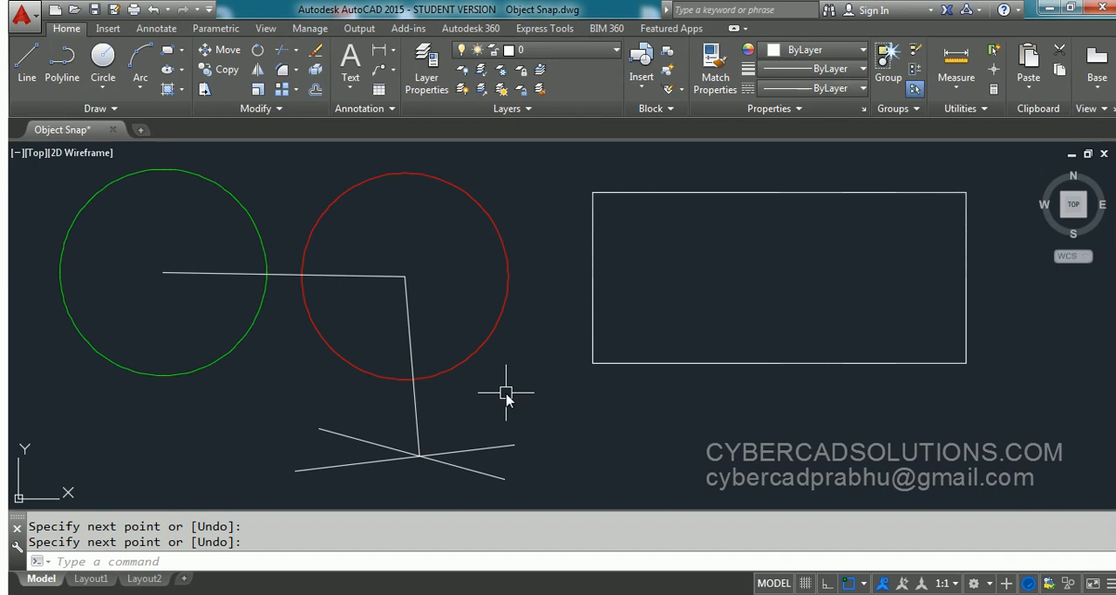
- Draw a vertical line from the midpoint of the rectangle's upper edge to the midpoint of its lower edge
text(L)
key(Return)
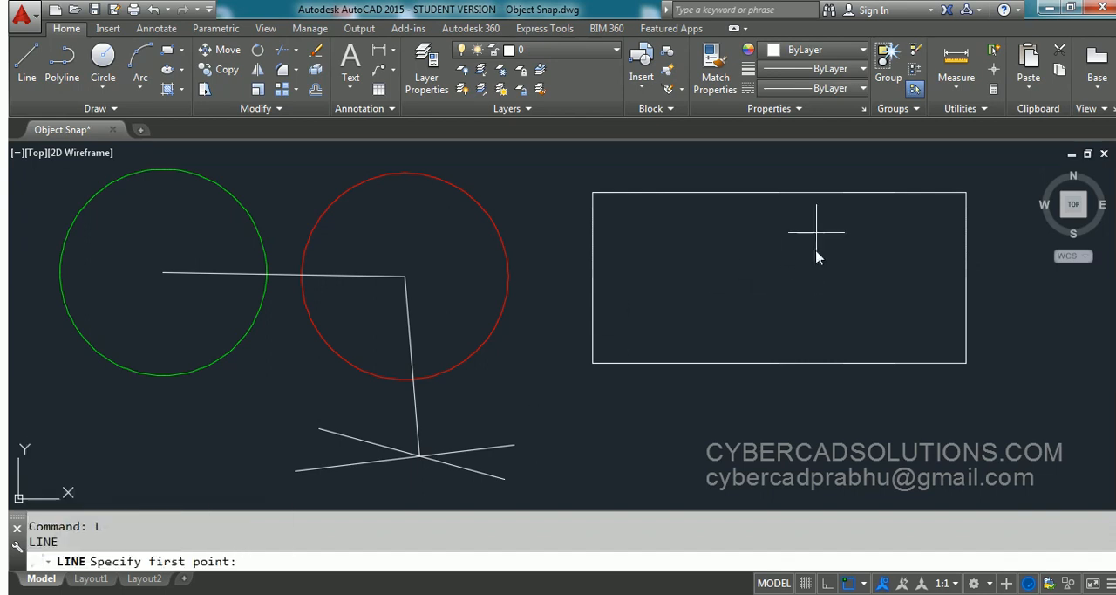
click(780, 196)
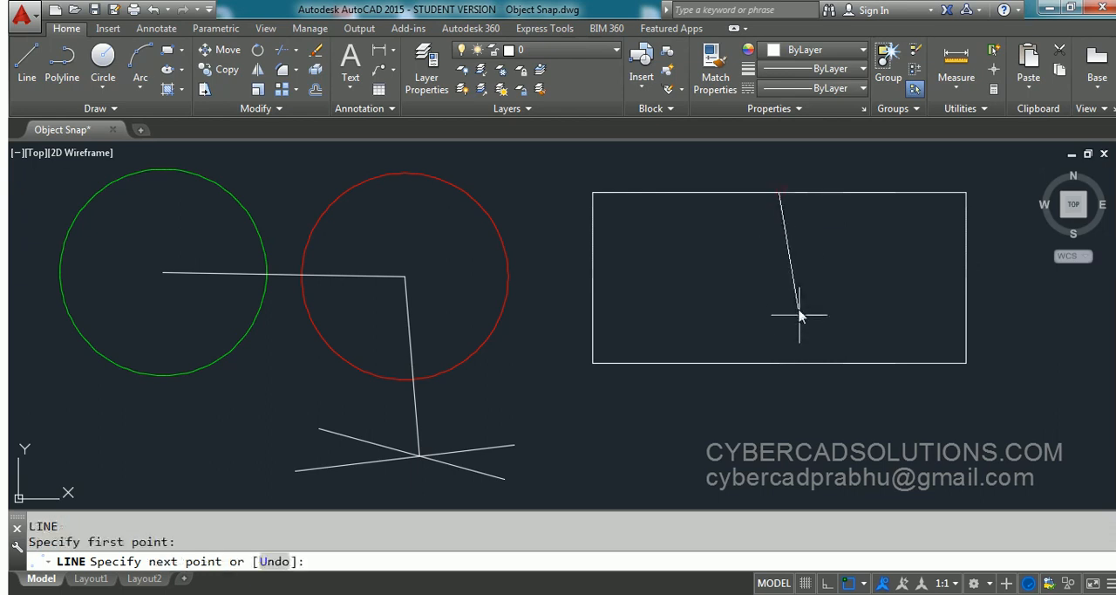
click(780, 365)
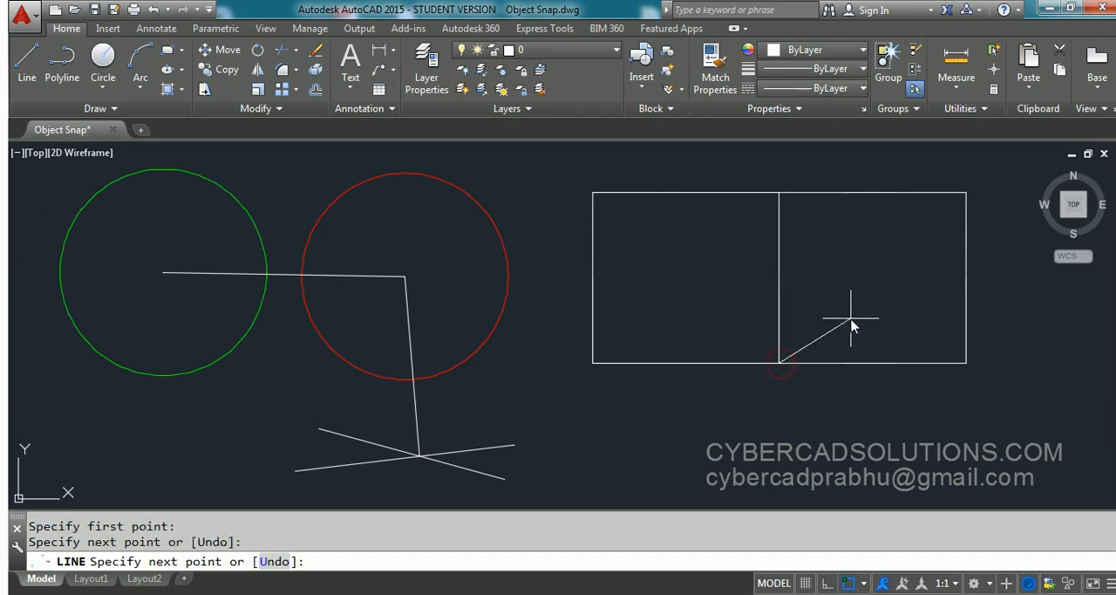
key(Return)
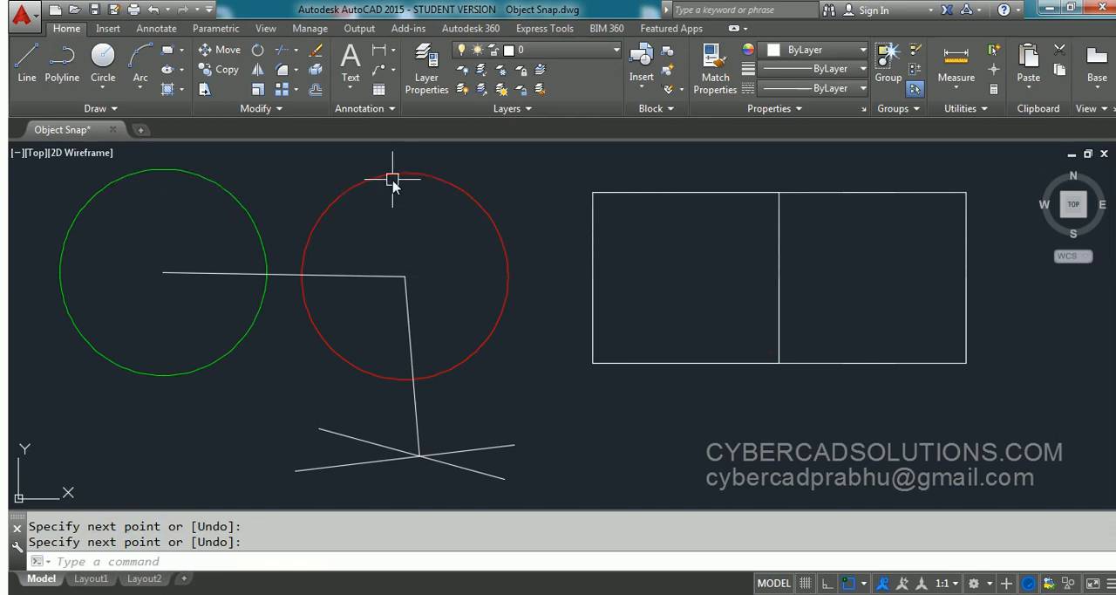
- Draw a line from the green circle's top quadrant to the red circle's top quadrant
text(L)
key(Return)
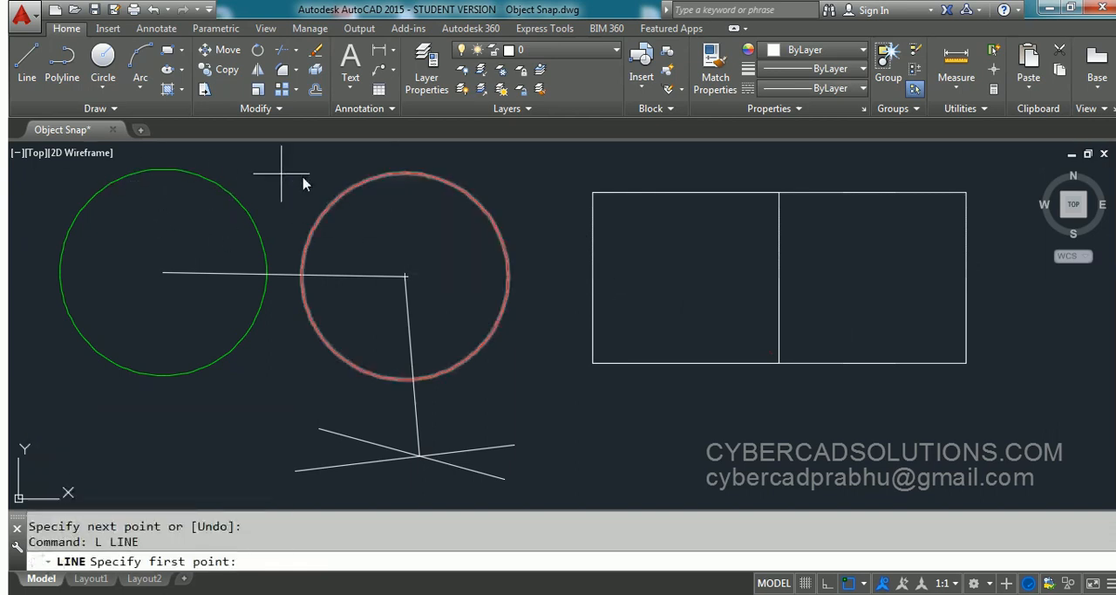
click(167, 170)
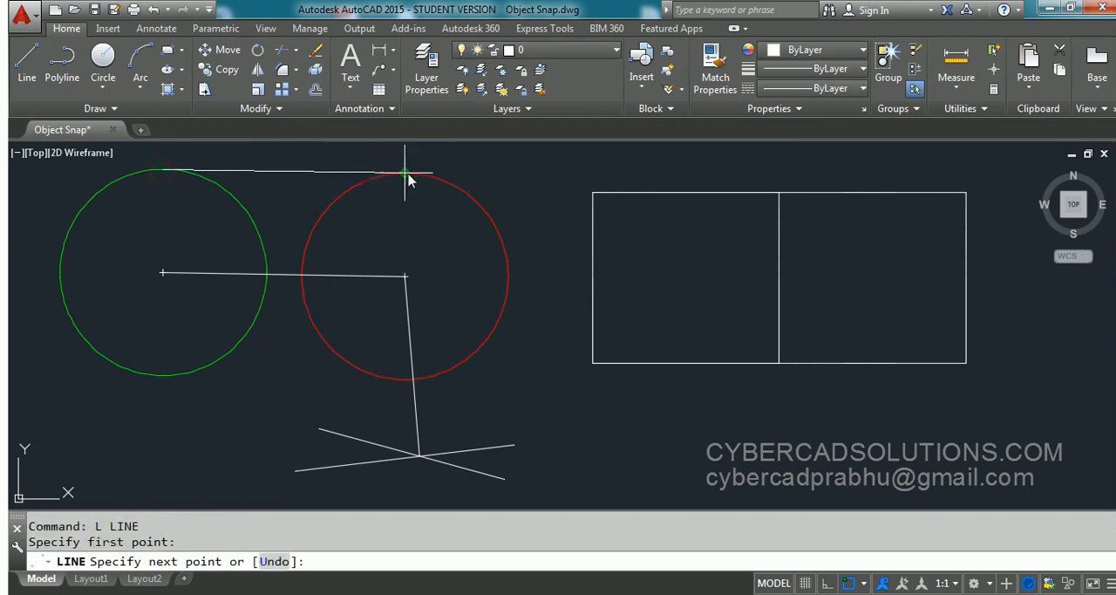
click(405, 173)
key(Return)
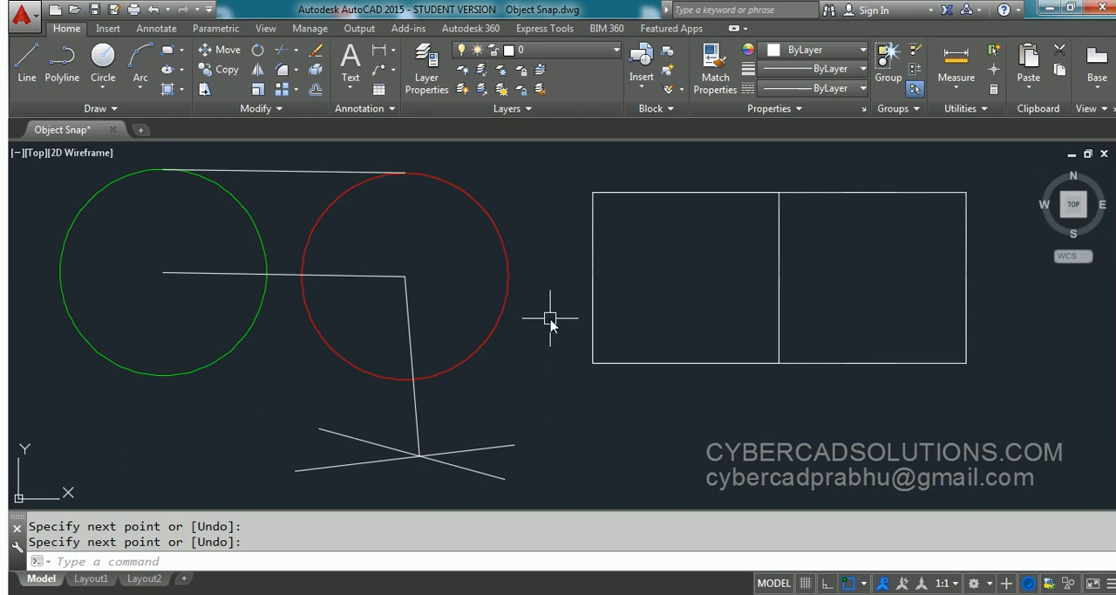
- Turn object snap off in the drafting settings and apply the change
text(OS)
key(Return)
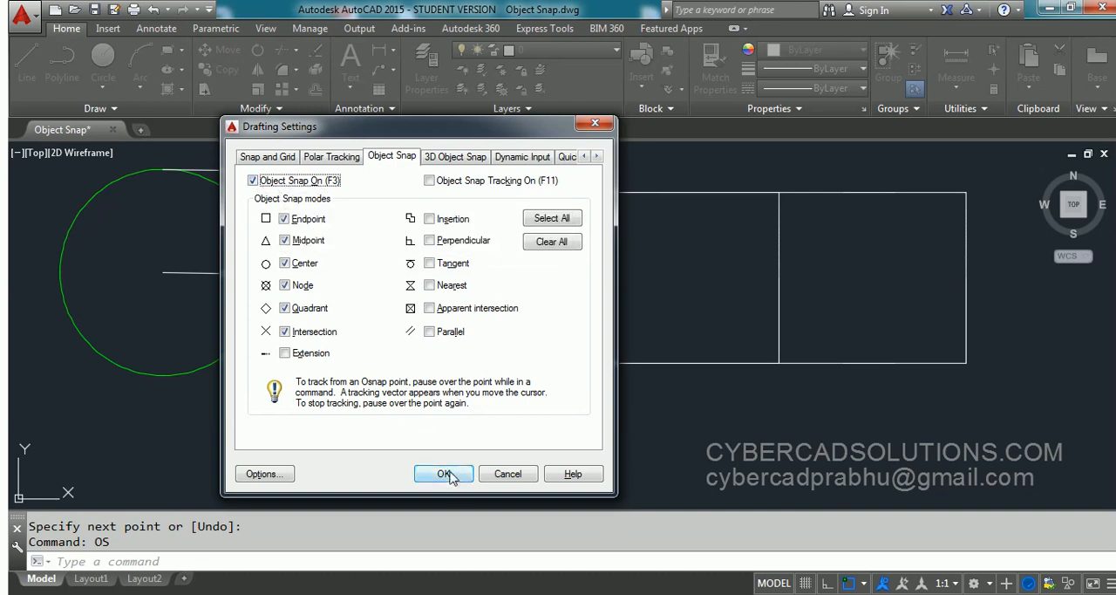
click(253, 180)
click(444, 473)
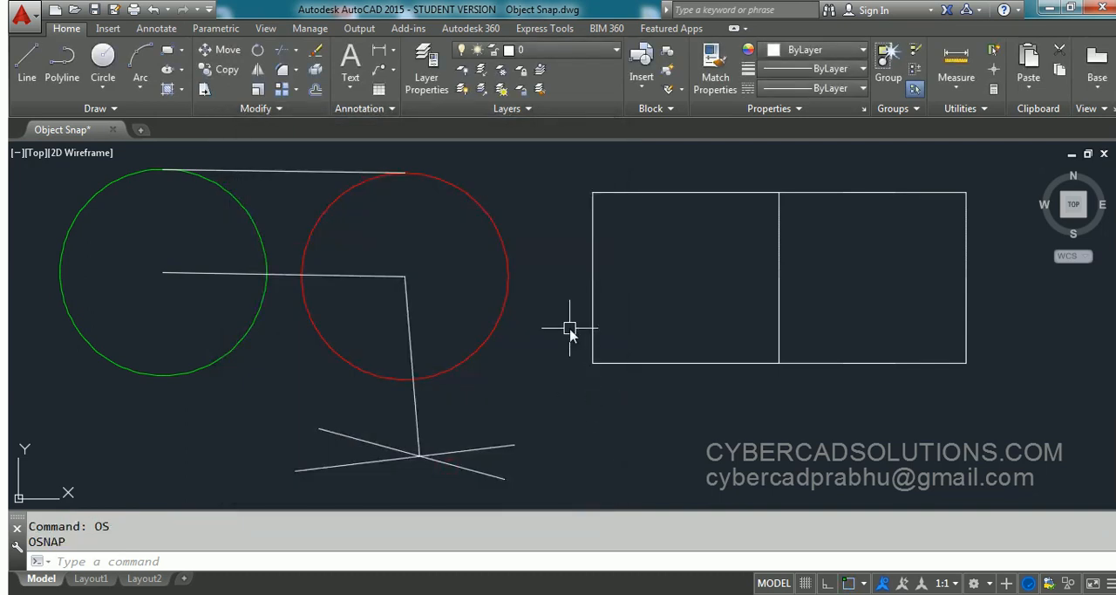
- Toggle object snap on and back off
click(849, 582)
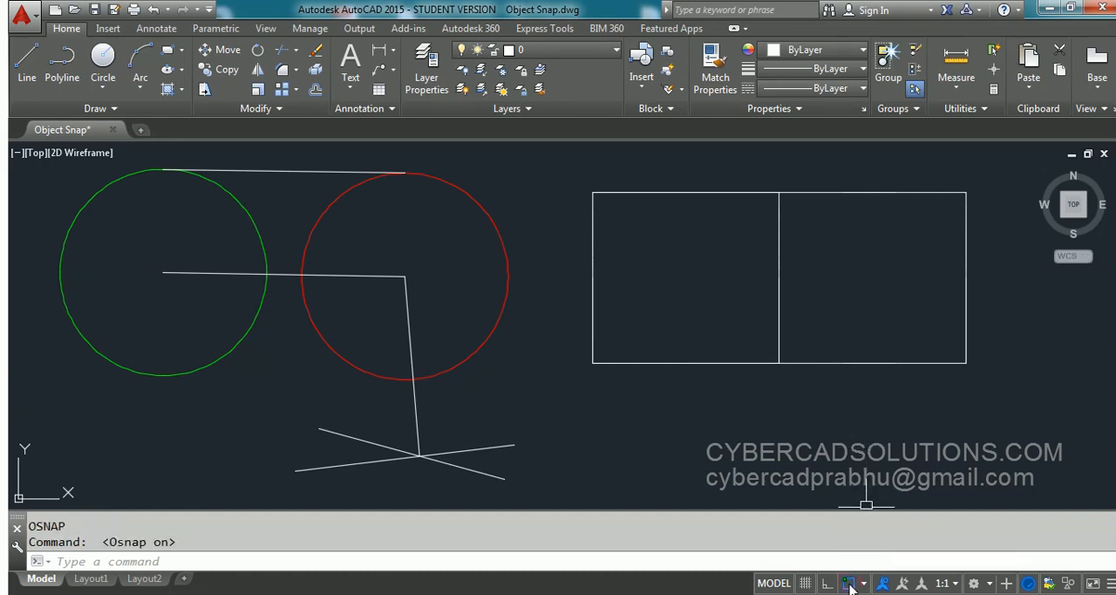
drag(101, 541, 184, 541)
key(F3)
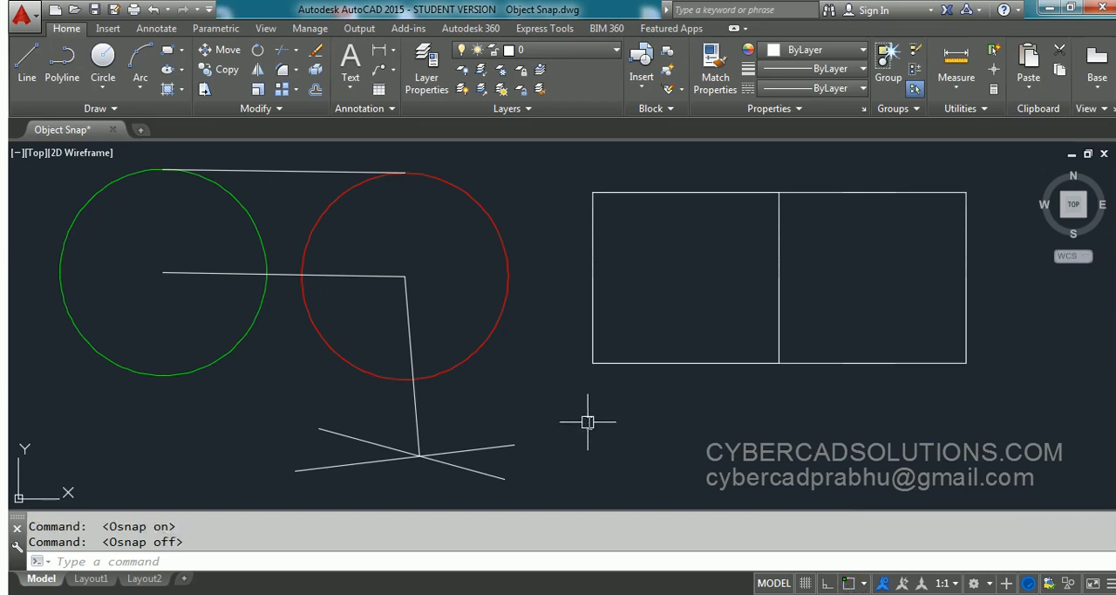
- Erase the centre-to-centre line, the line to the crossing lines' intersection, and the line joining the circles' top quadrants
click(369, 300)
click(351, 256)
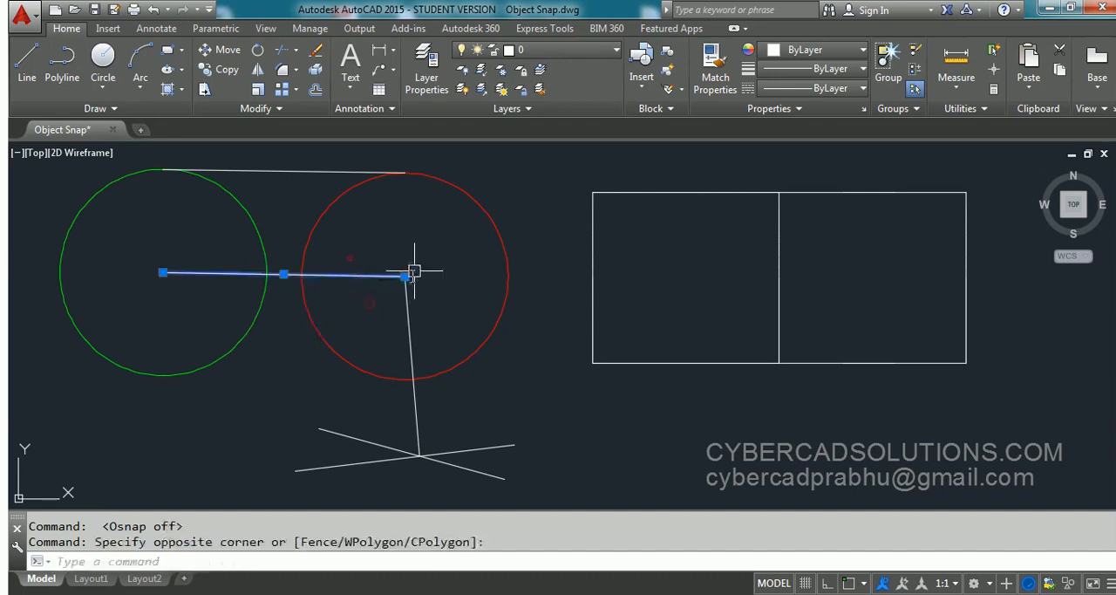
click(424, 260)
click(394, 291)
text(e)
key(space)
click(439, 455)
key(Escape)
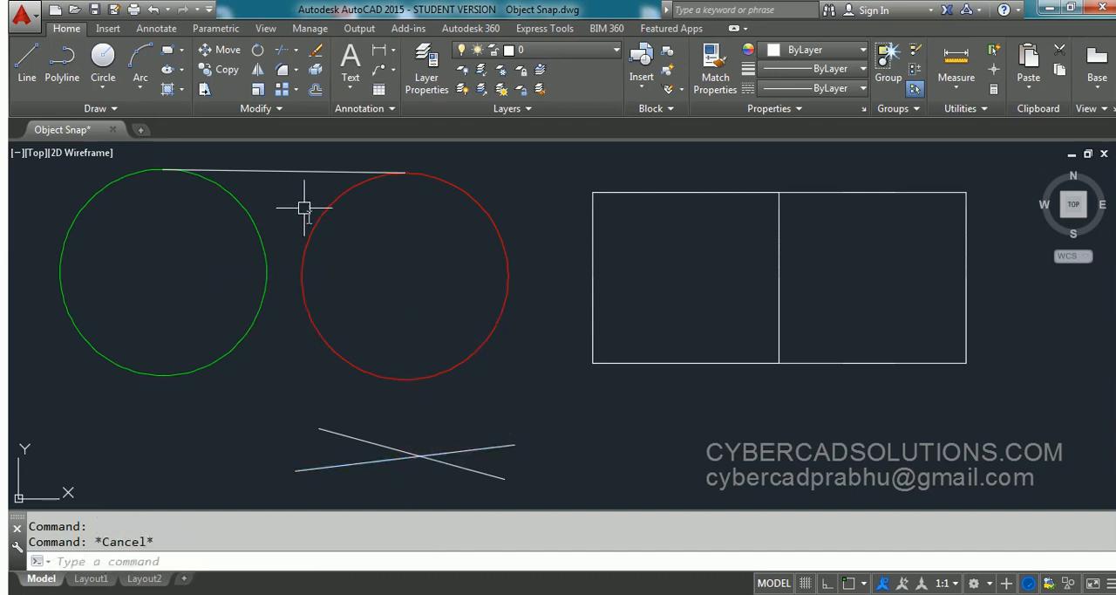
click(301, 199)
click(290, 166)
text(e)
key(space)
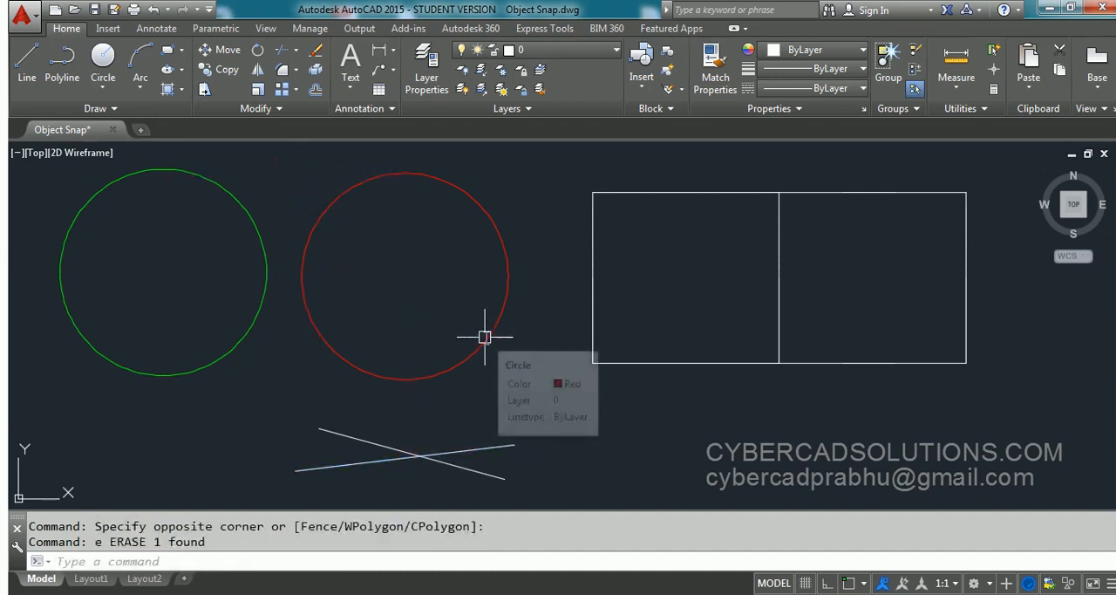
- Draw a line from the green circle's center to the red circle's center, using the one-time snap override cen for each point
text(l)
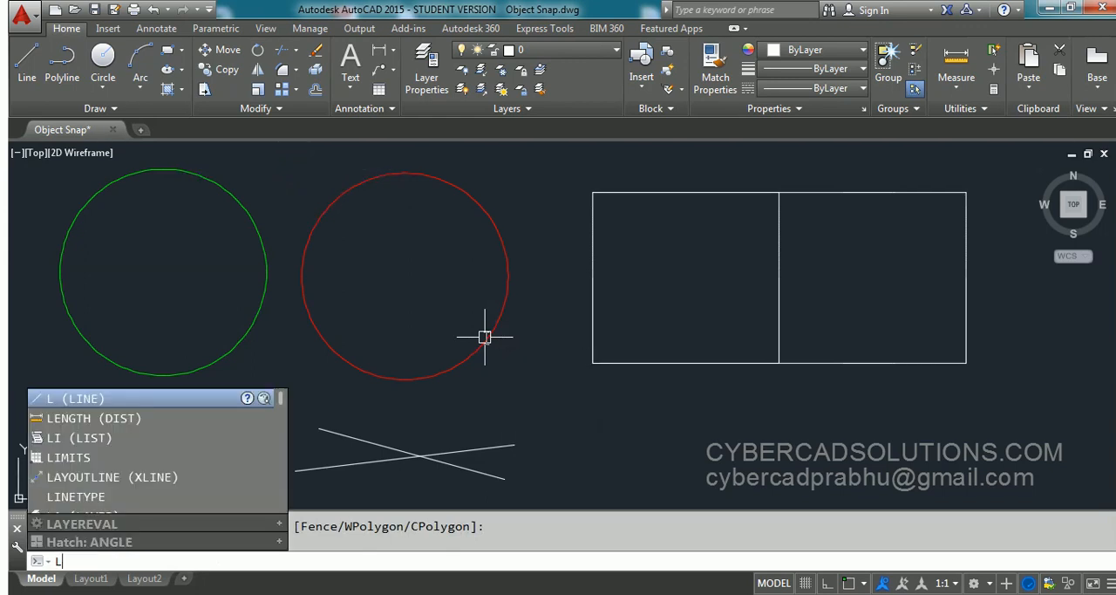
key(Return)
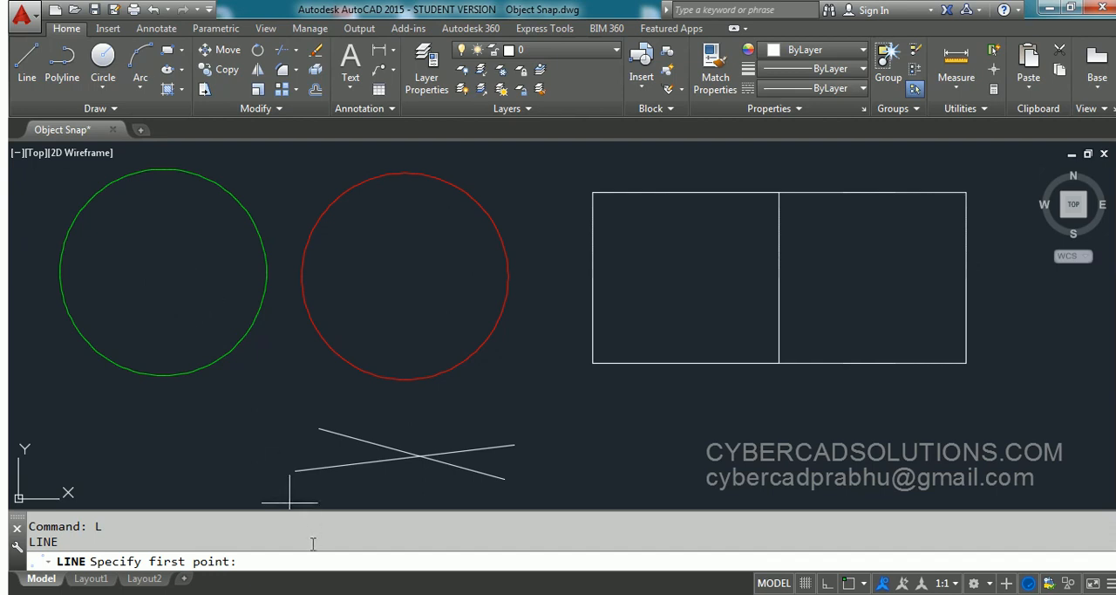
text(cen)
key(Return)
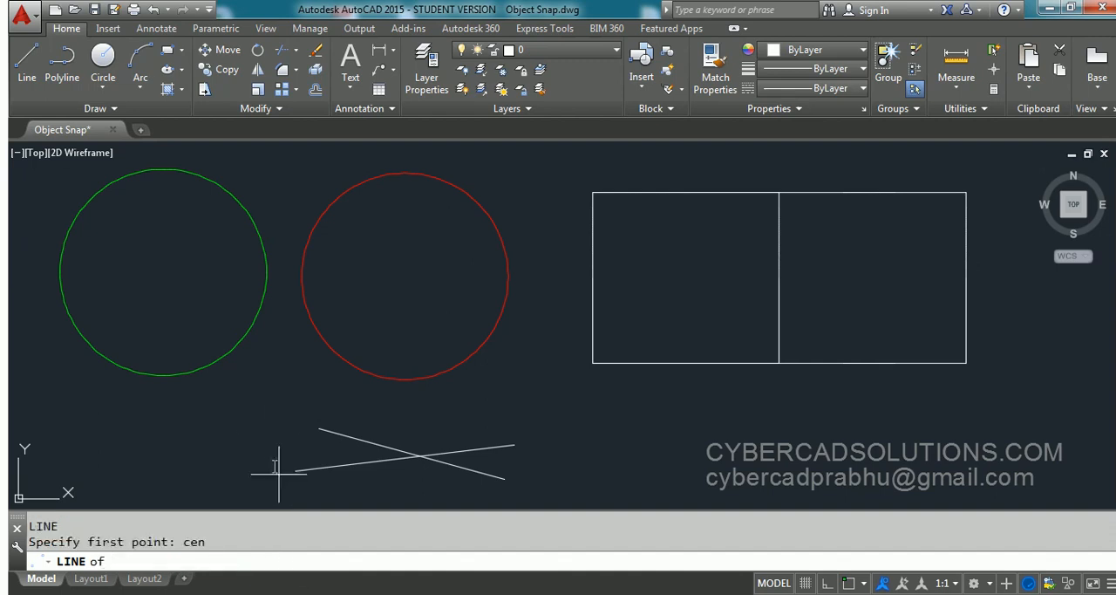
click(163, 273)
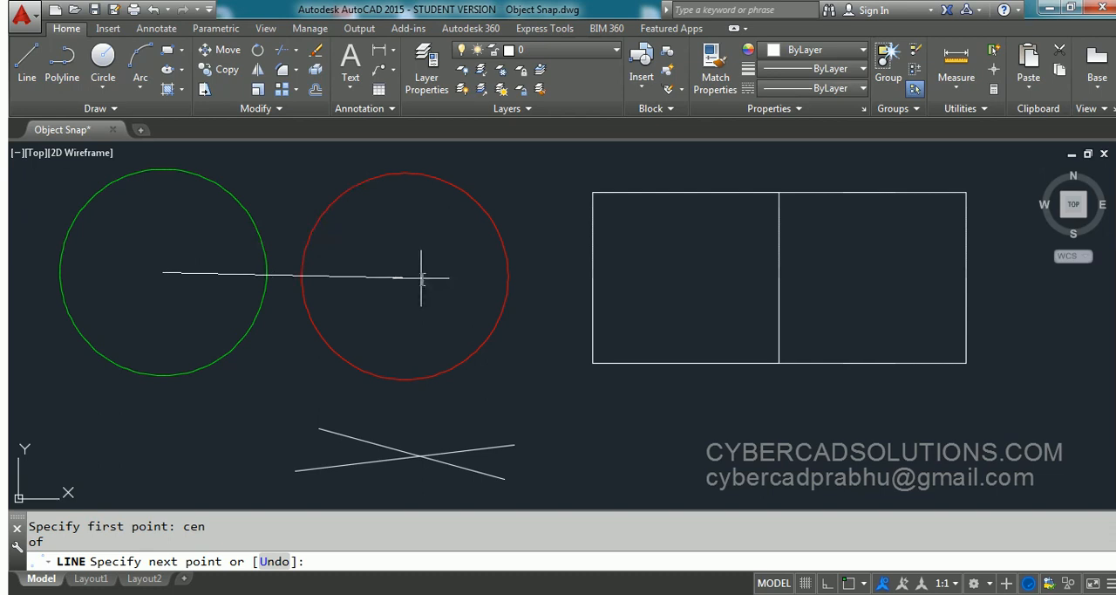
text(en)
key(Return)
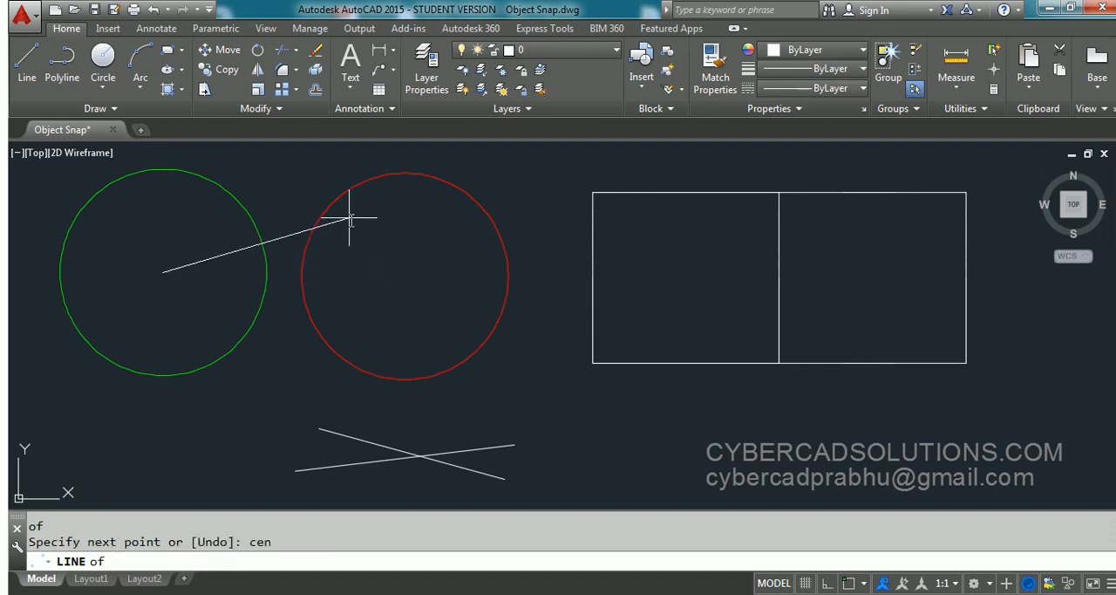
click(404, 275)
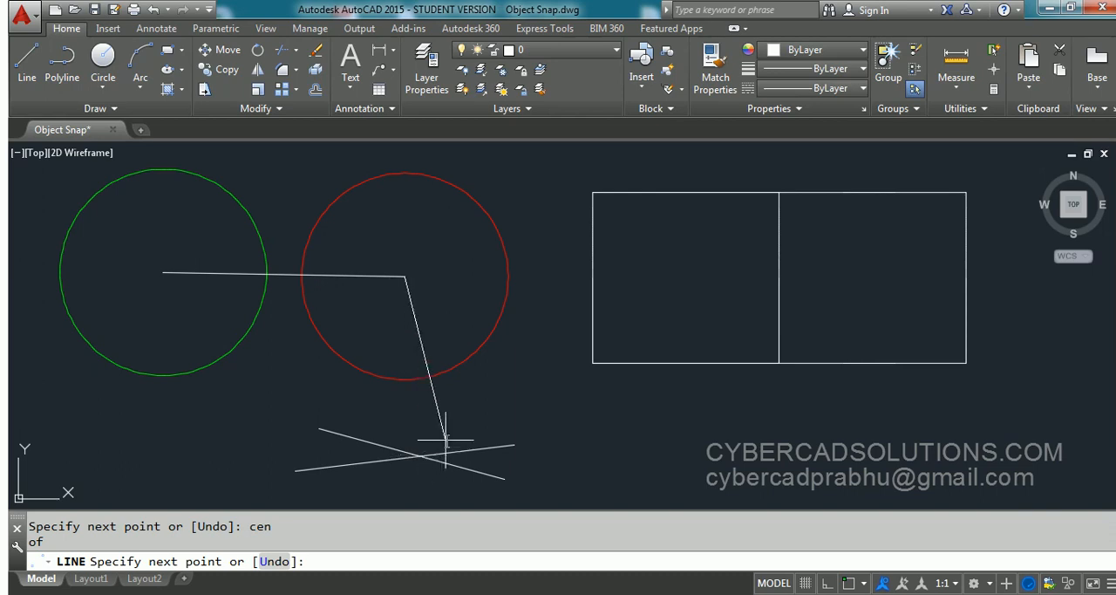
- Continue the line to the crossing lines' intersection with the int override and to the rectangle's lower-left corner with the end override
text(int)
key(Return)
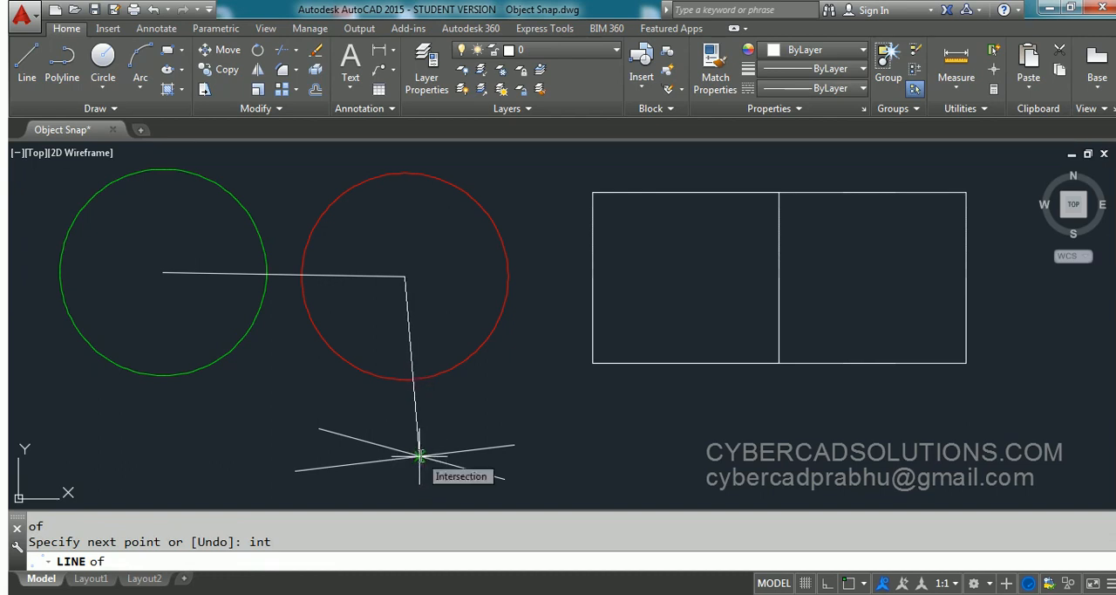
click(420, 455)
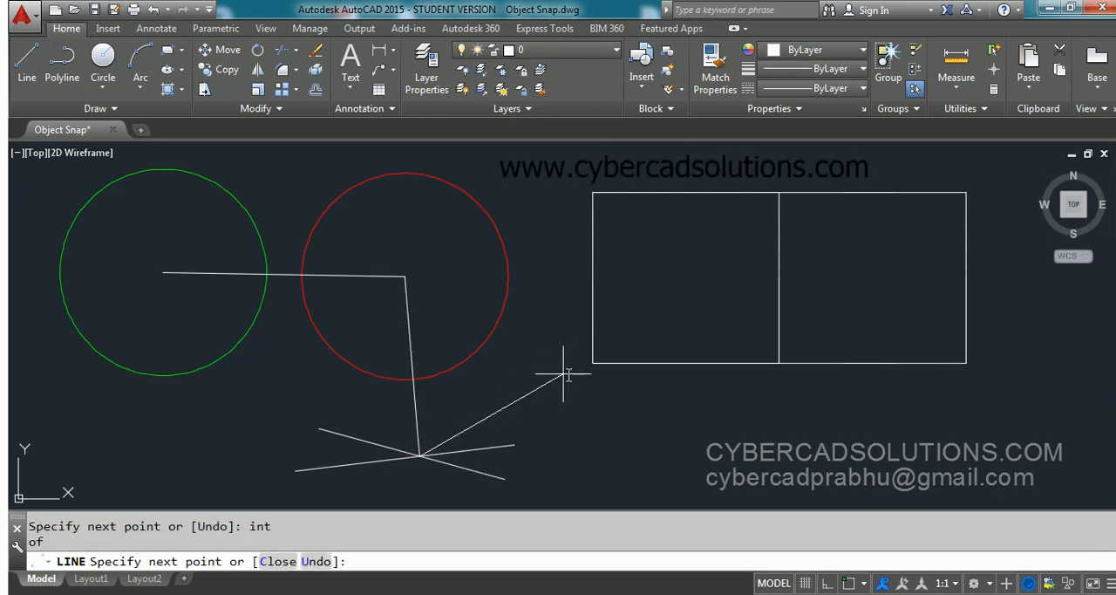
text(end)
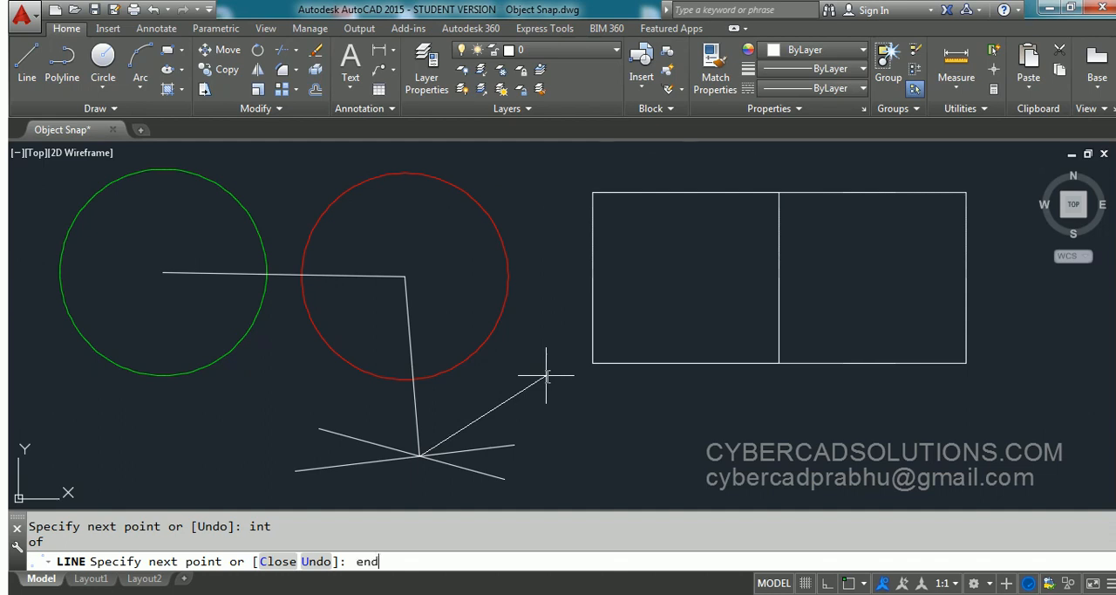
key(Return)
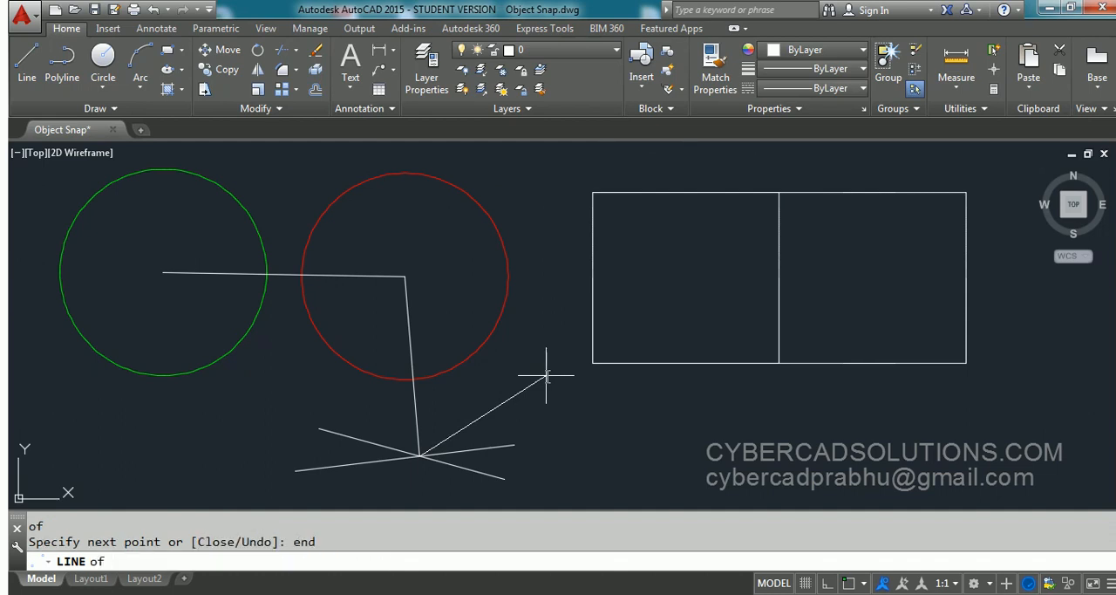
click(592, 363)
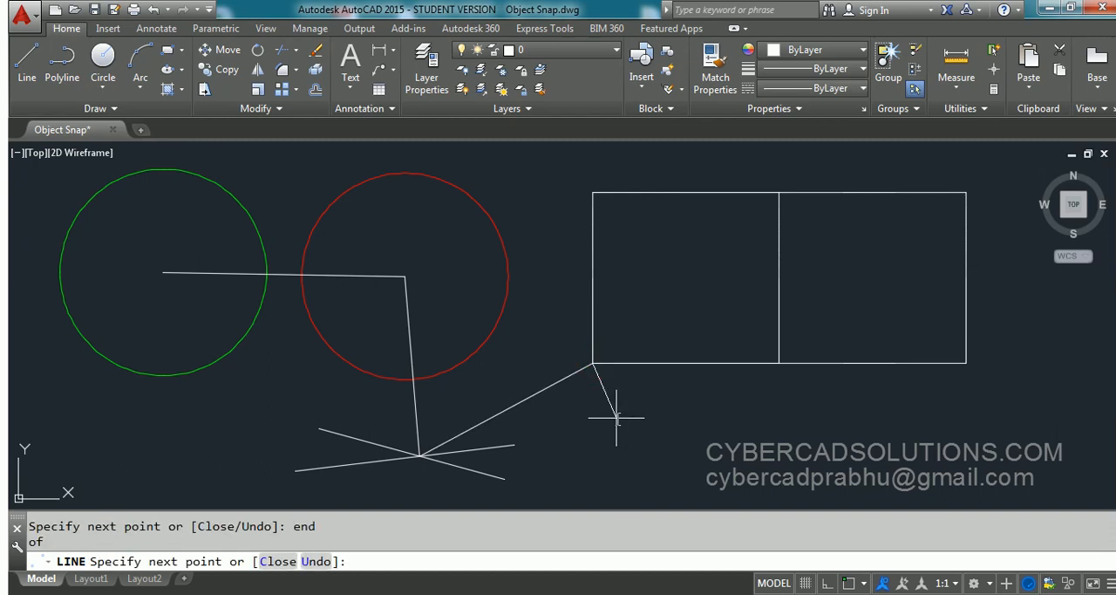
key(Return)
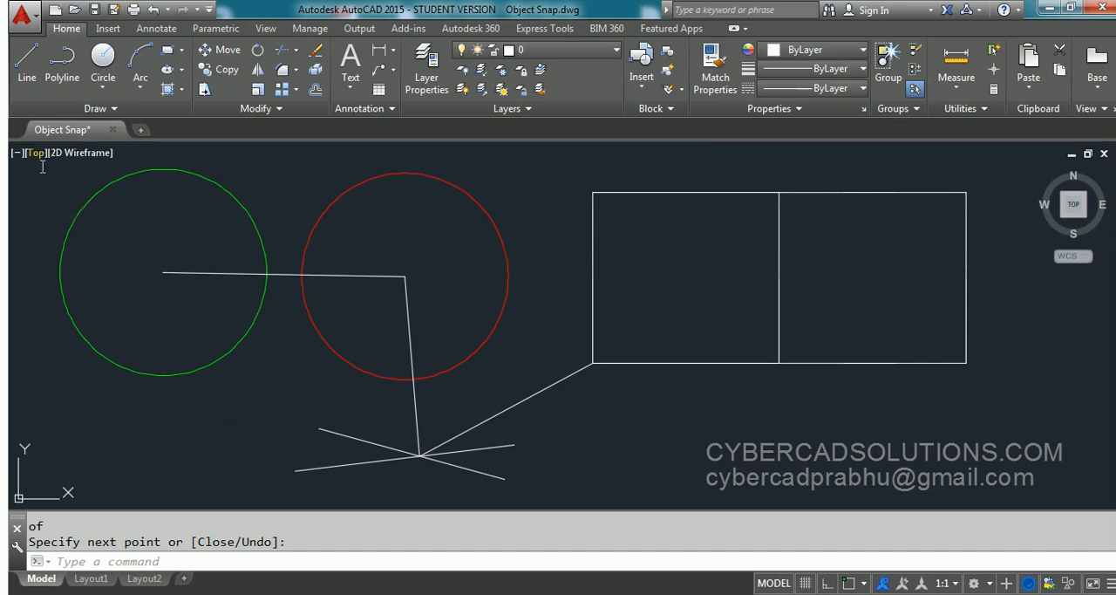
- Turn object snap on while the Line command is running, and cancel the line without placing any points
click(27, 59)
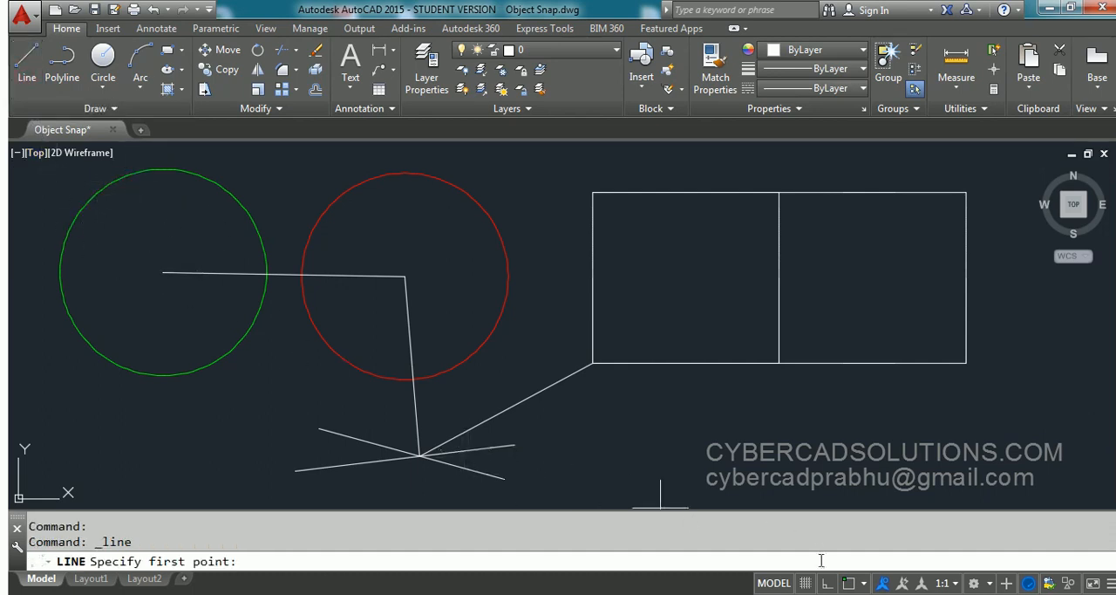
click(849, 582)
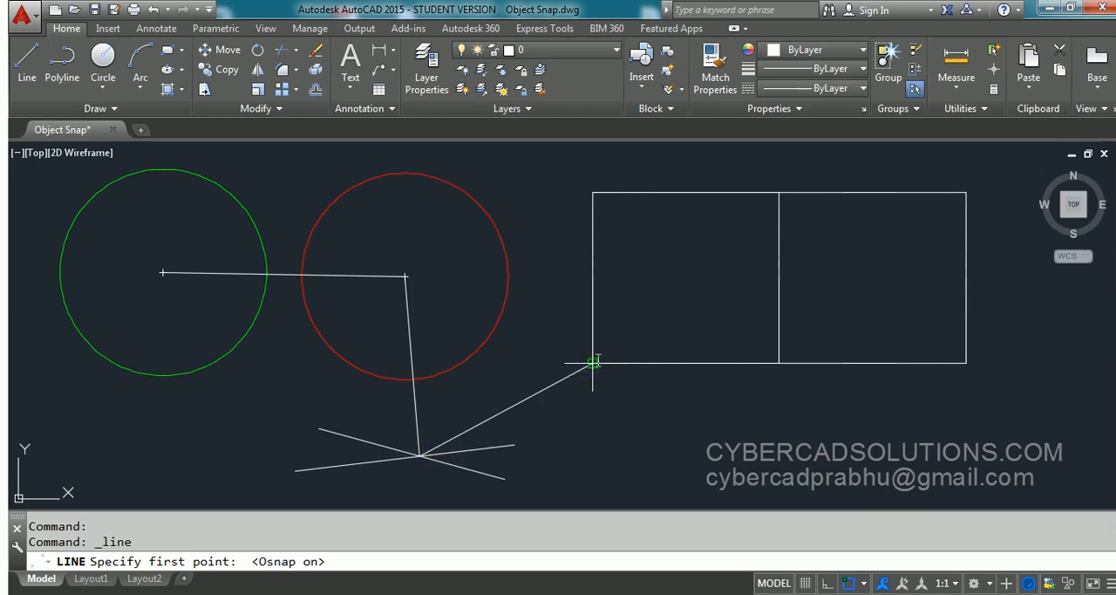
key(Escape)
key(Escape)
key(Escape)
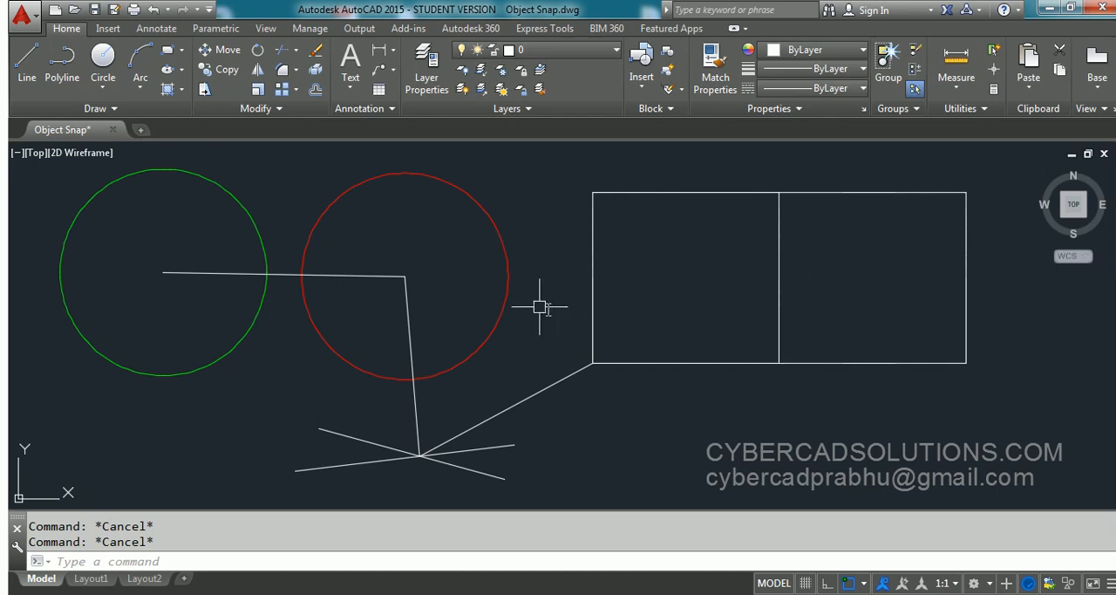
mouse_move(502, 304)
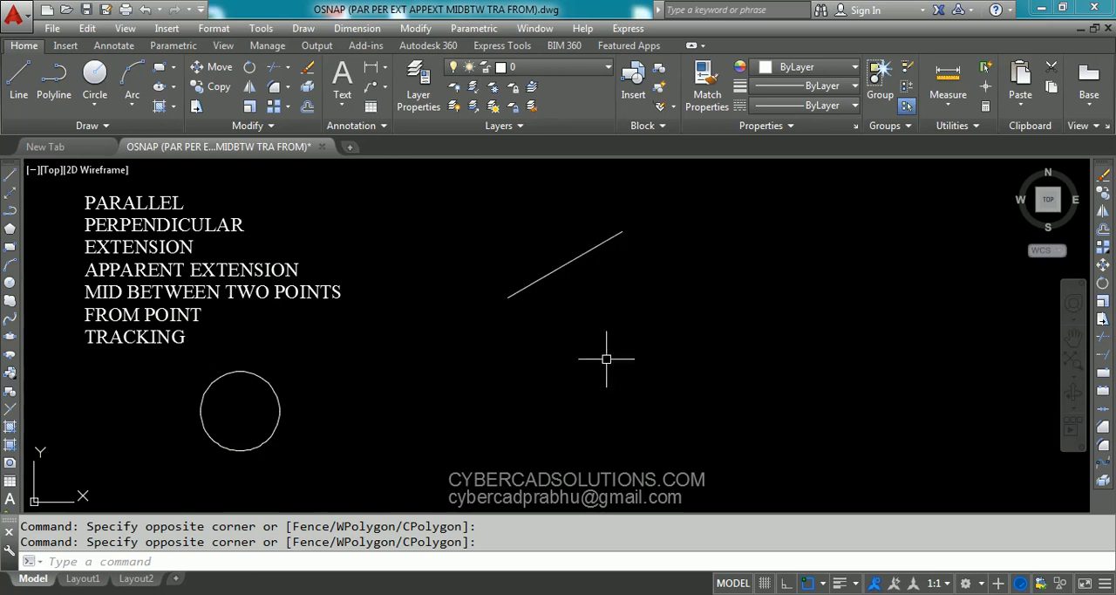
- Draw a 10-unit line below the slanted line and parallel to it, using the one-time snap override PAR
text(L)
key(Return)
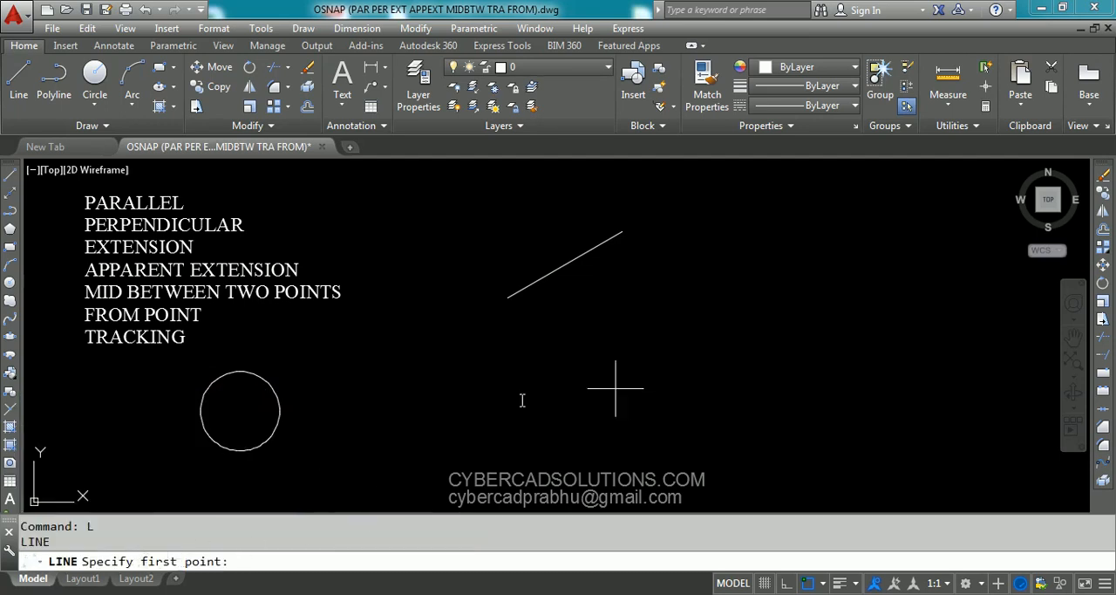
click(551, 360)
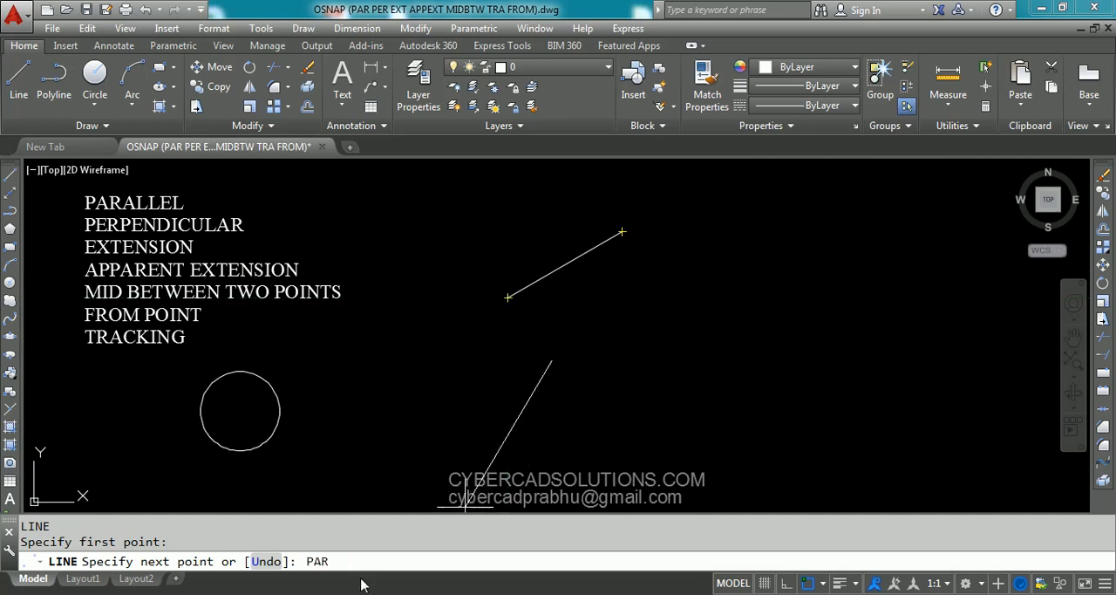
key(Return)
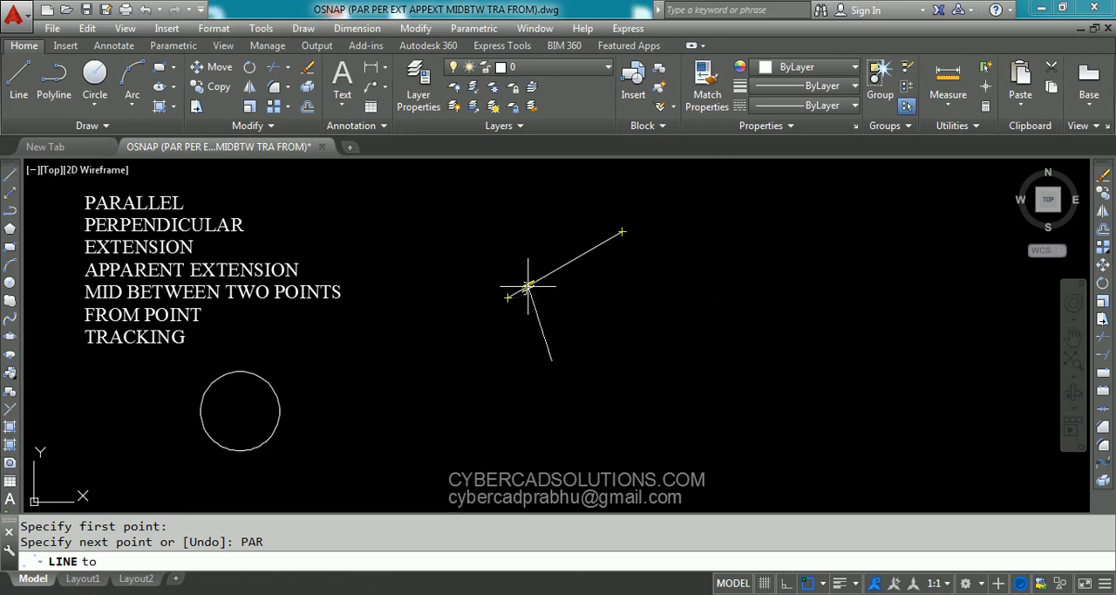
mouse_move(520, 289)
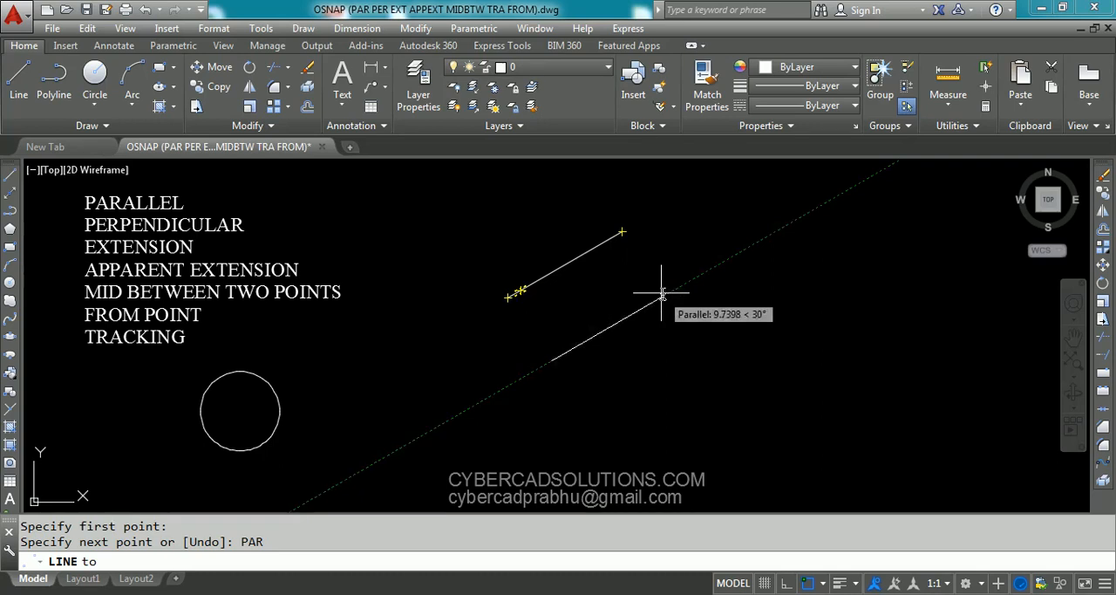
text(10)
key(Return)
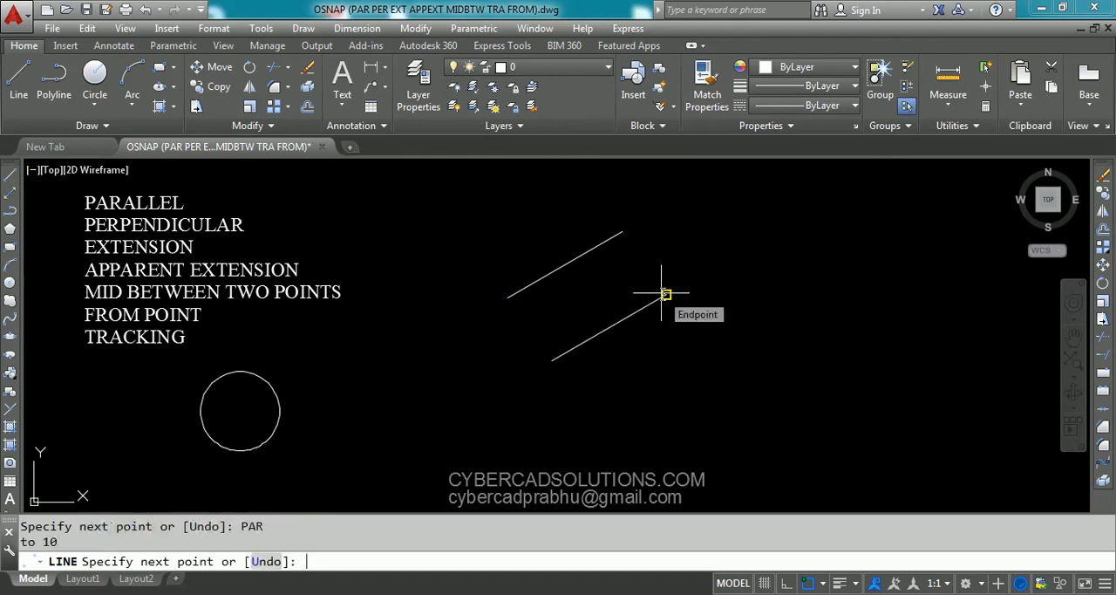
key(Return)
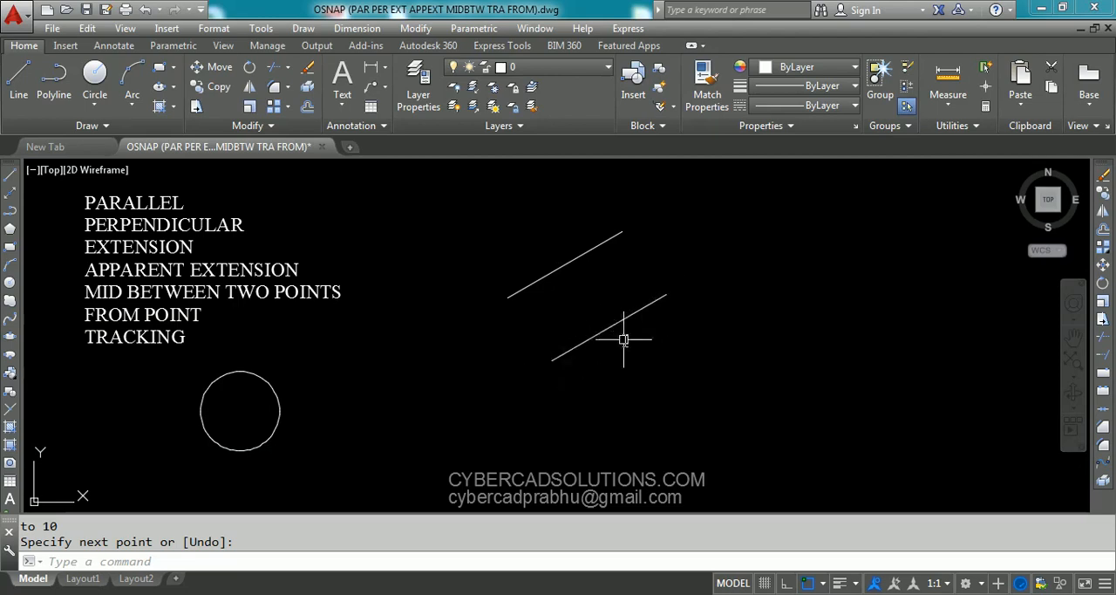
key(Return)
- List the original slanted line's properties and check its length and angle
click(575, 254)
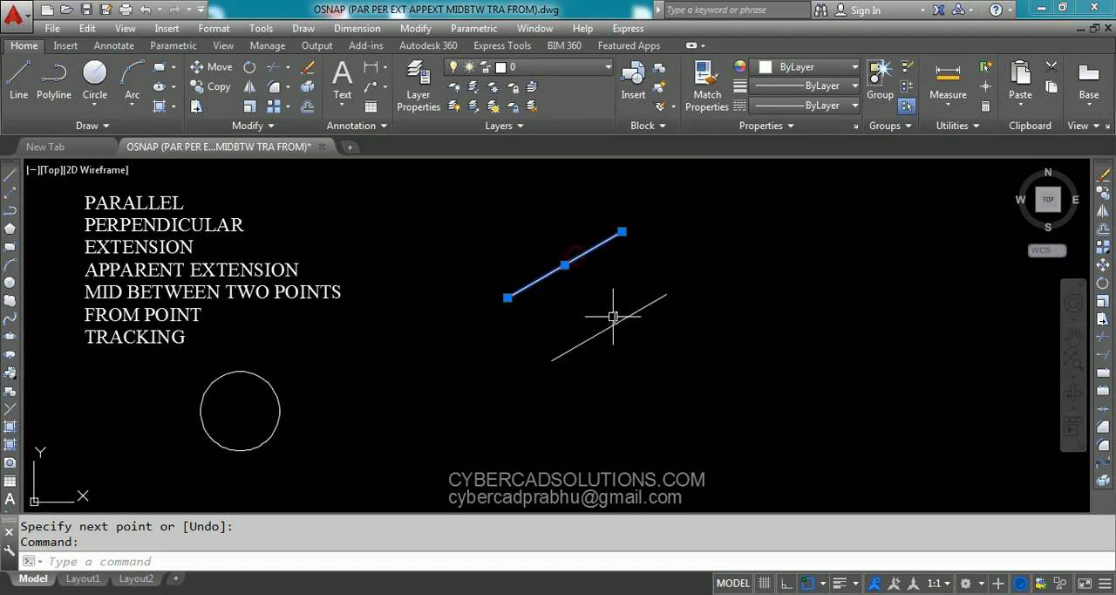
text(LI)
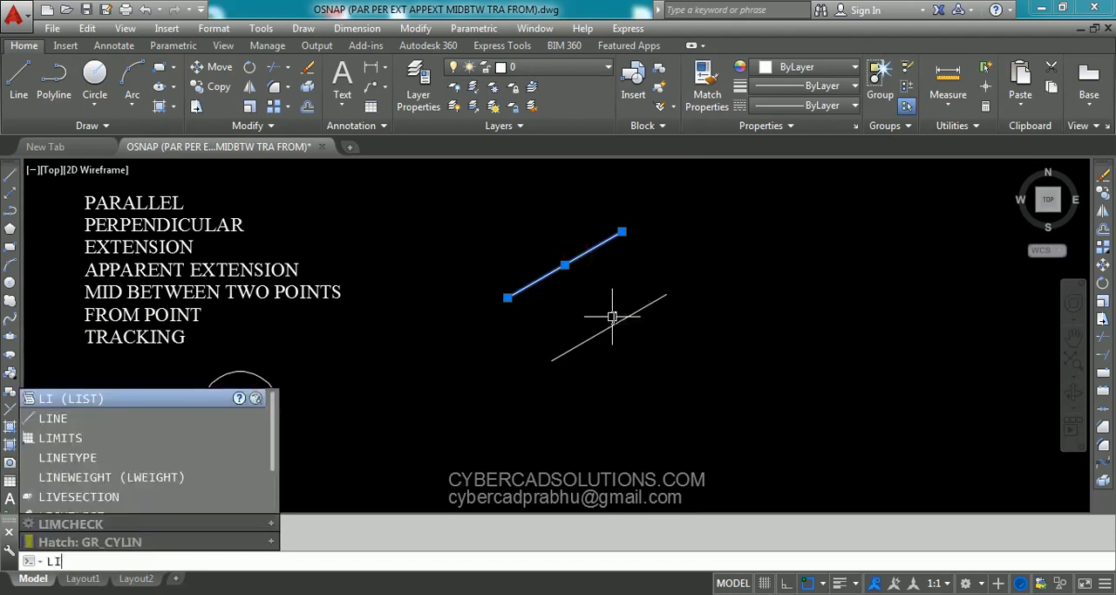
key(Return)
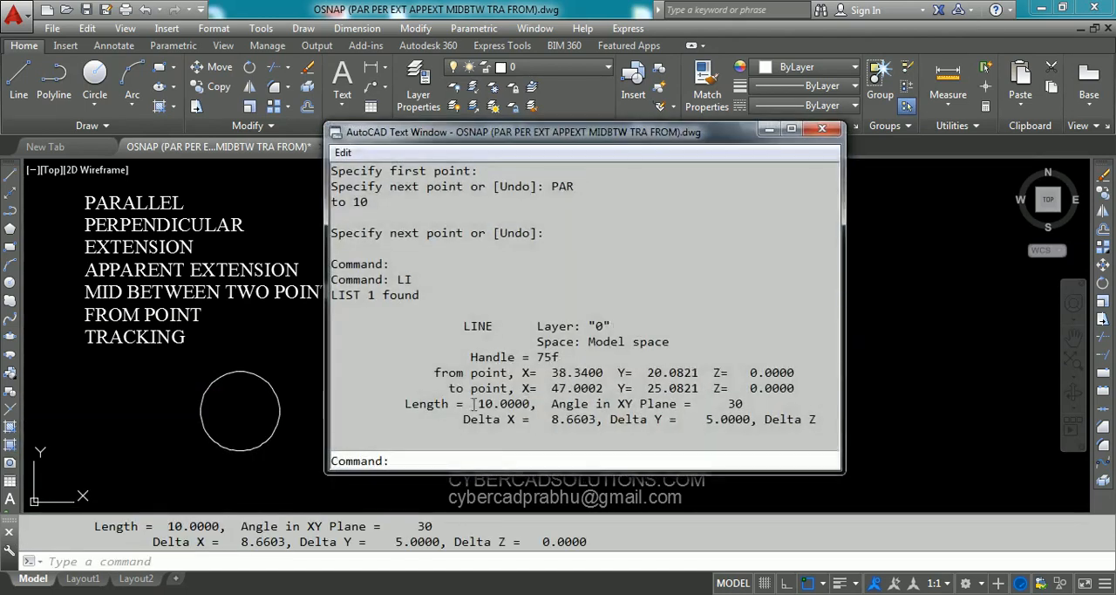
drag(474, 404, 527, 404)
drag(719, 403, 771, 404)
key(F2)
key(Return)
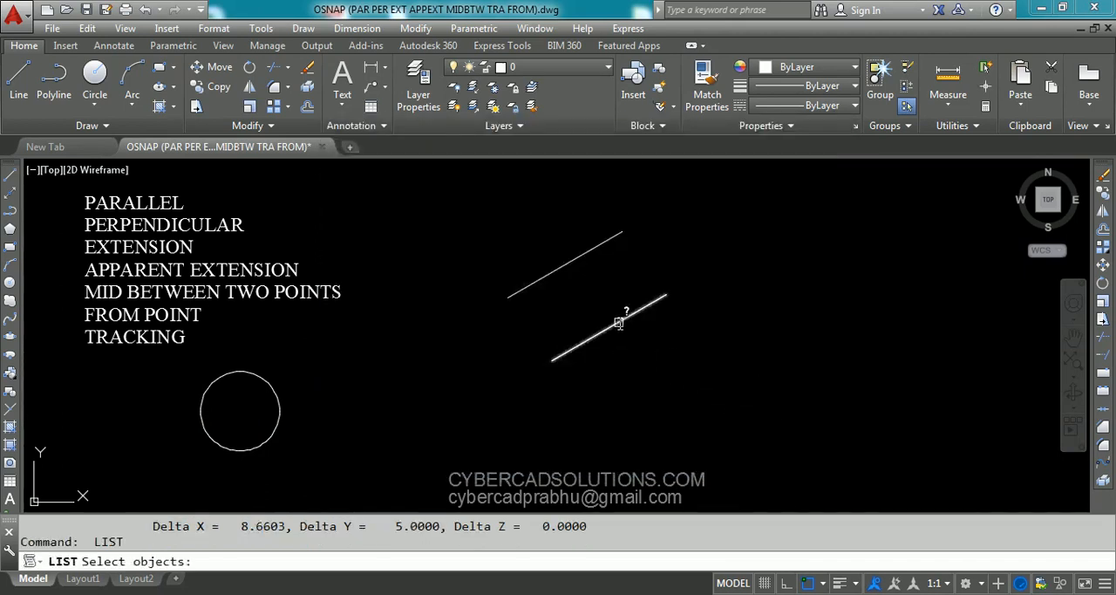
key(Escape)
- List the new parallel line's properties to compare its length and angle with the original line
click(618, 322)
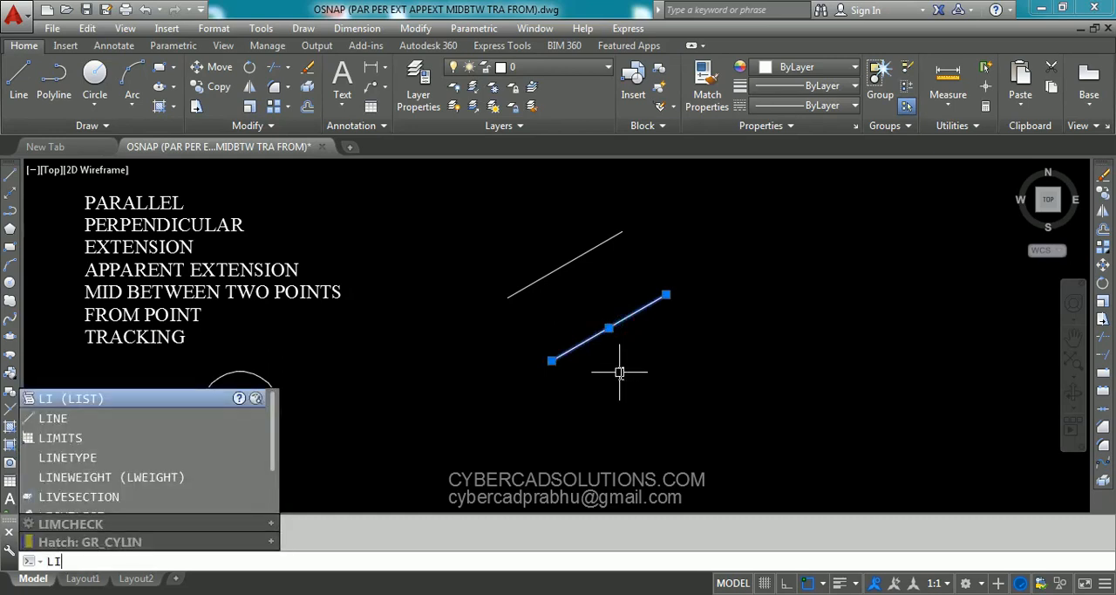
text(LI)
key(Return)
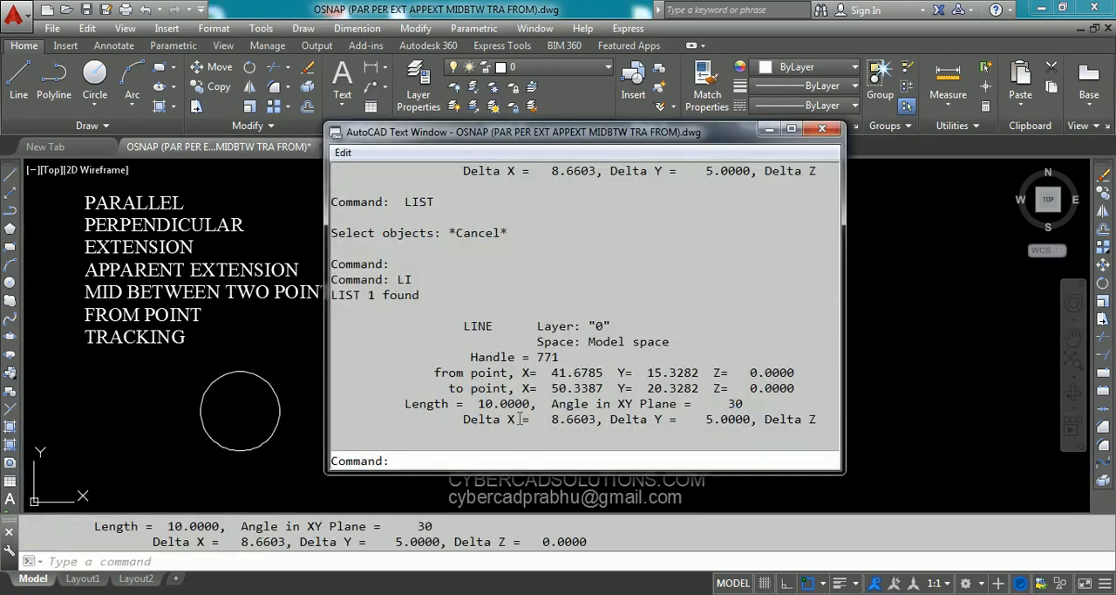
drag(478, 403, 530, 404)
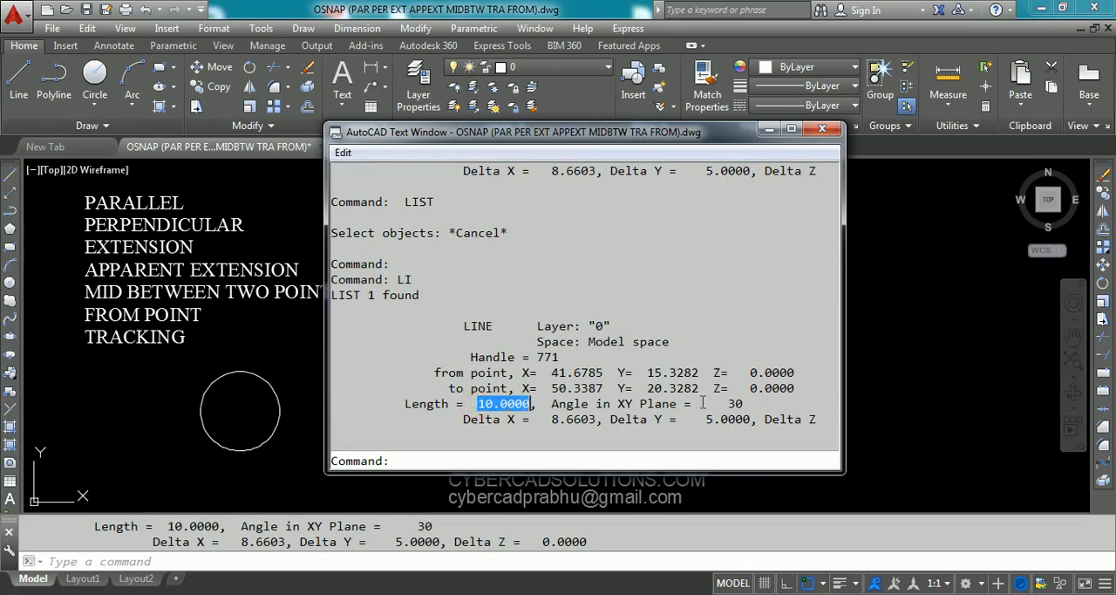
drag(720, 404, 764, 405)
key(F2)
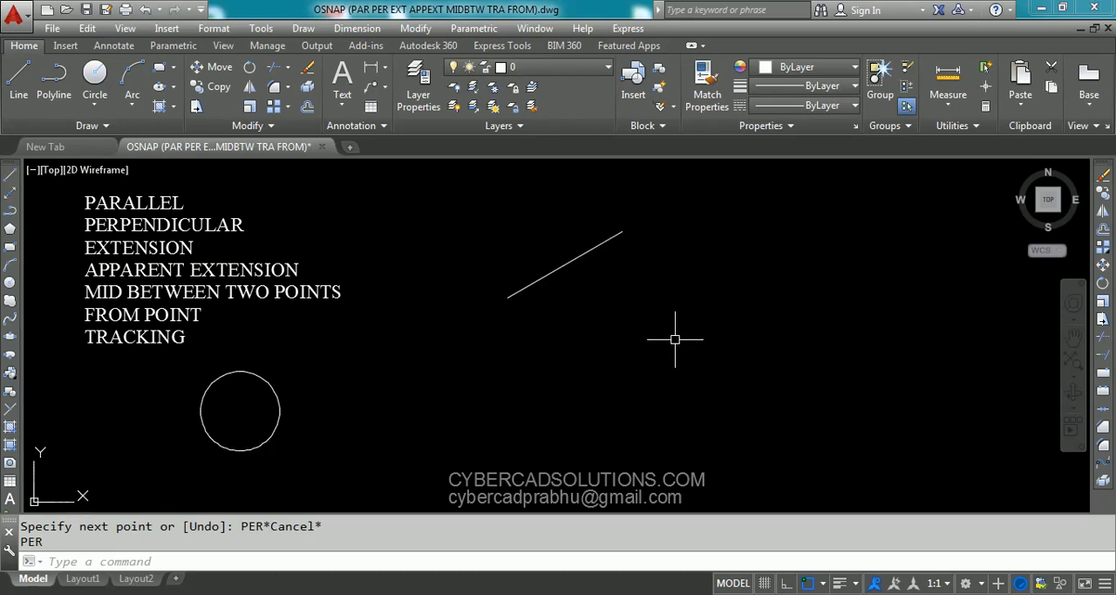
- Draw a line from a free point below the slanted line perpendicular to it, using the PER snap override
text(L)
key(Return)
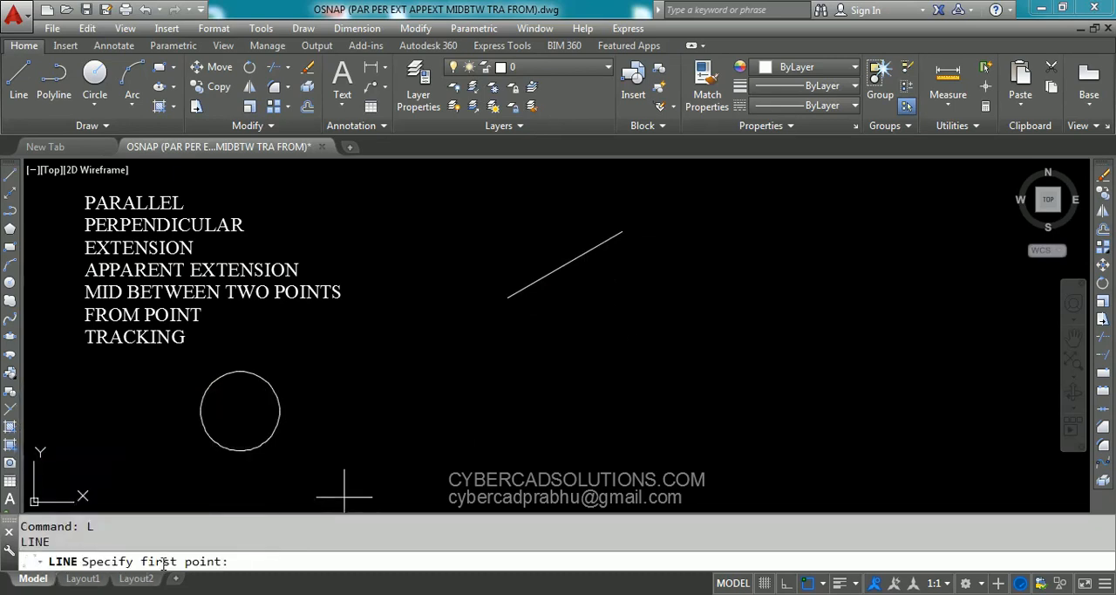
click(642, 356)
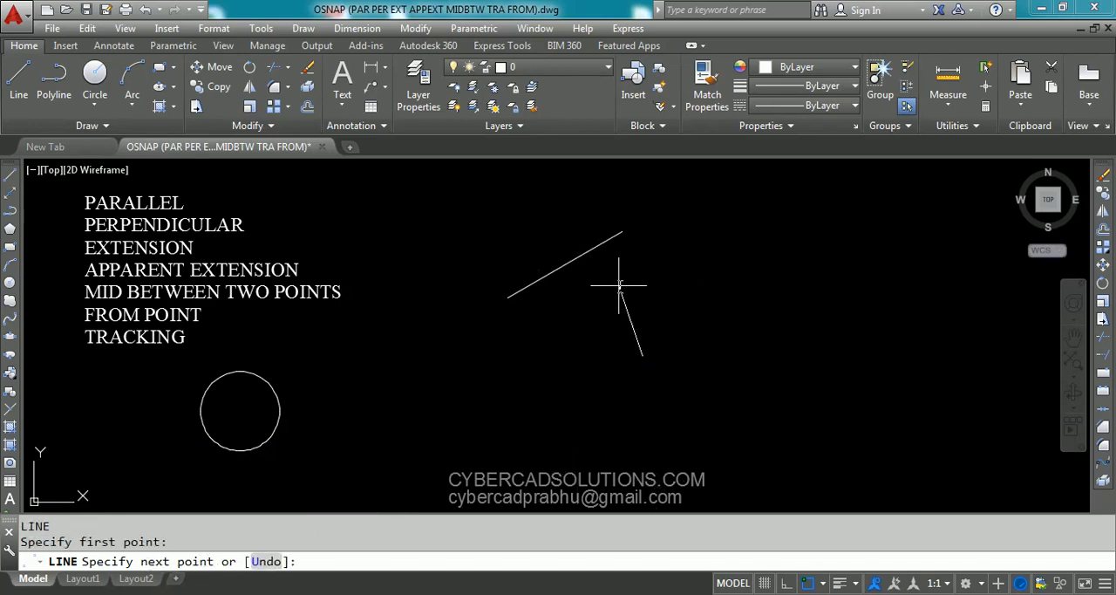
text(PER)
key(Return)
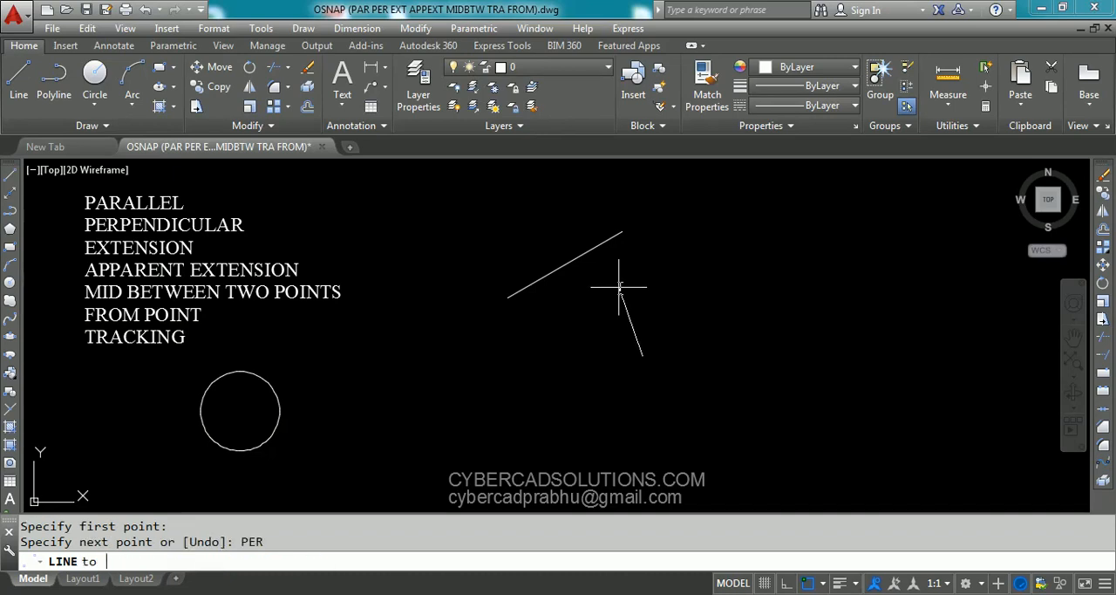
click(583, 255)
key(Return)
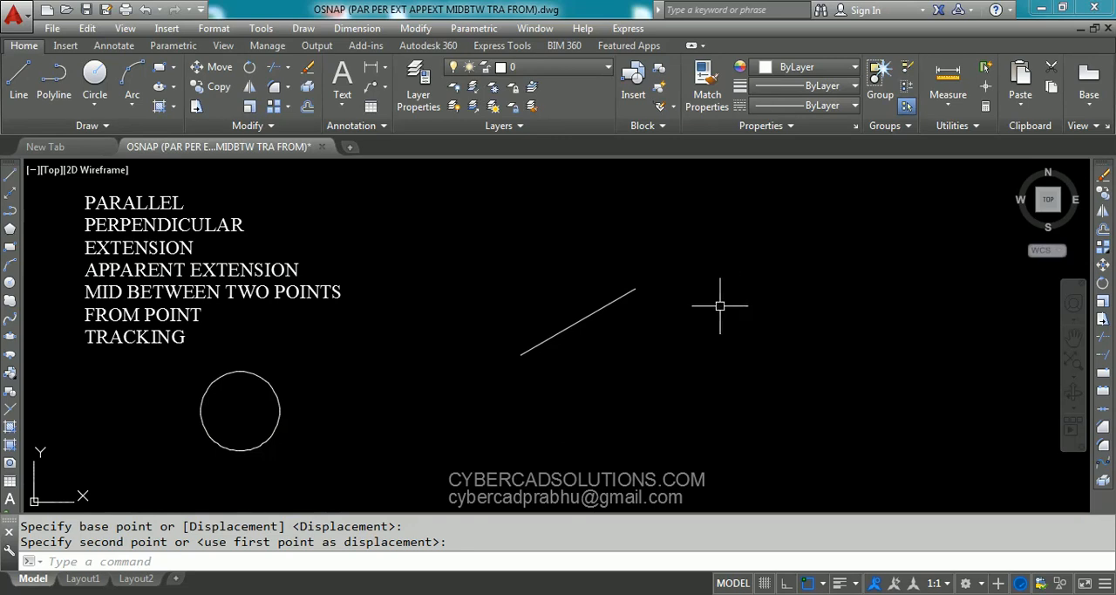
- Draw a circle of radius 3 centered 5 units beyond the slanted line's upper end, using the EXT snap override
text(C)
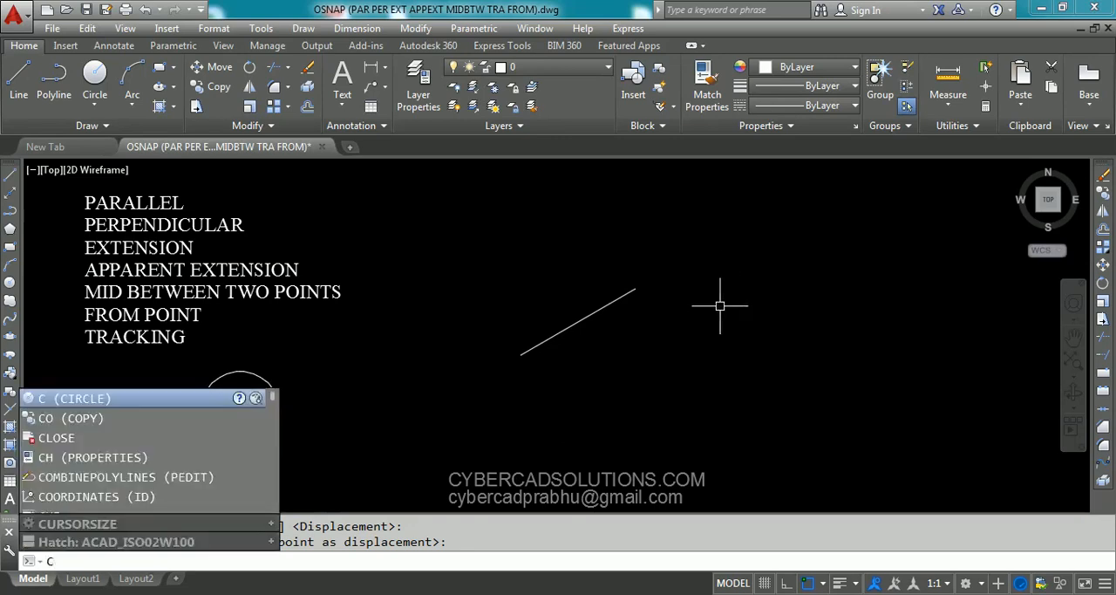
key(Return)
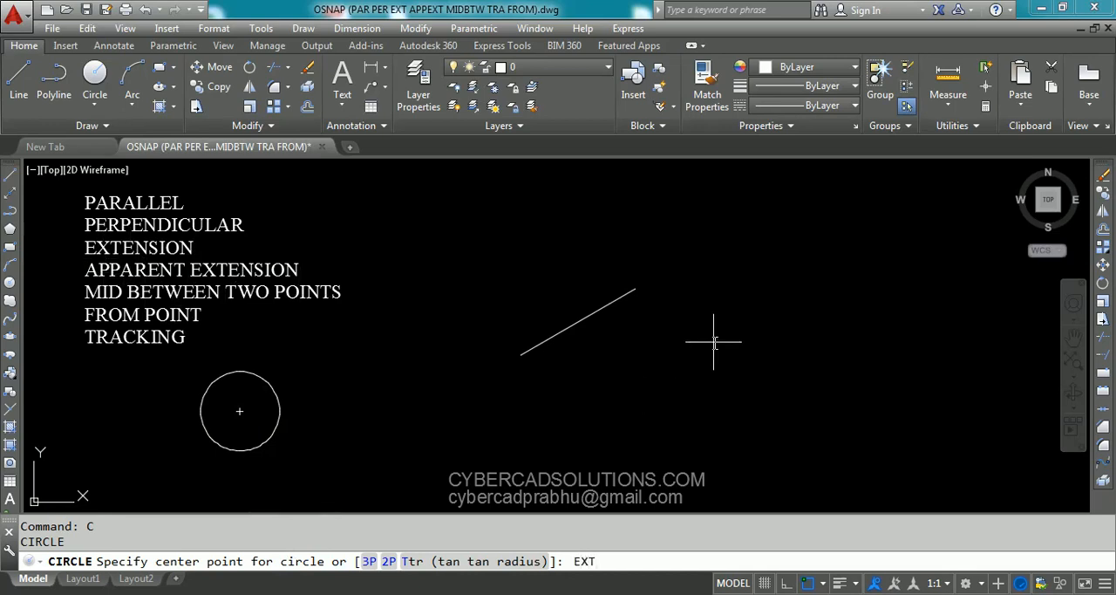
key(Return)
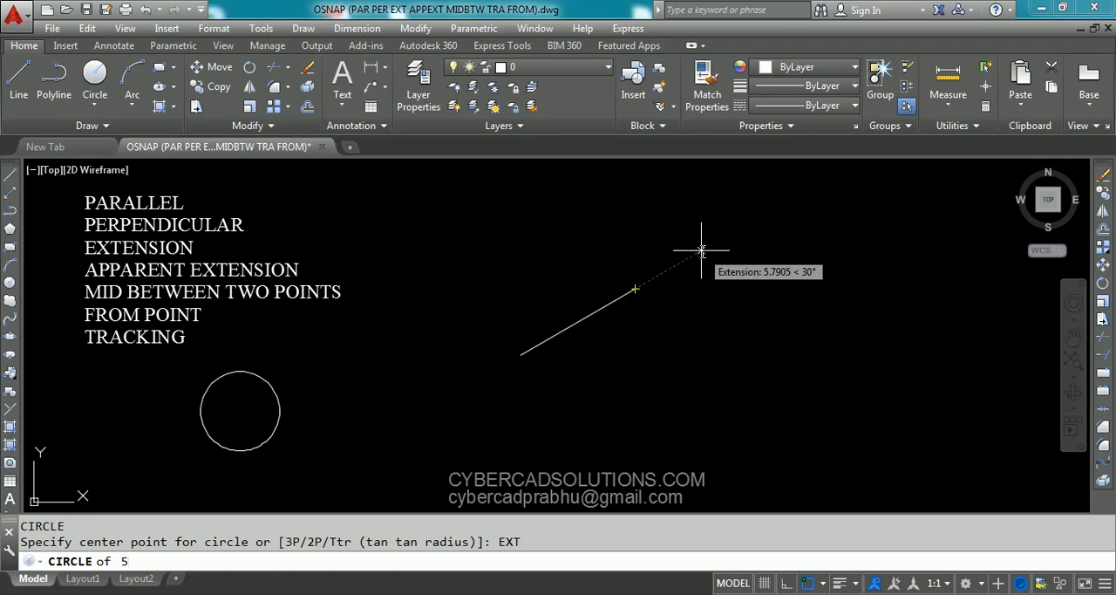
key(Return)
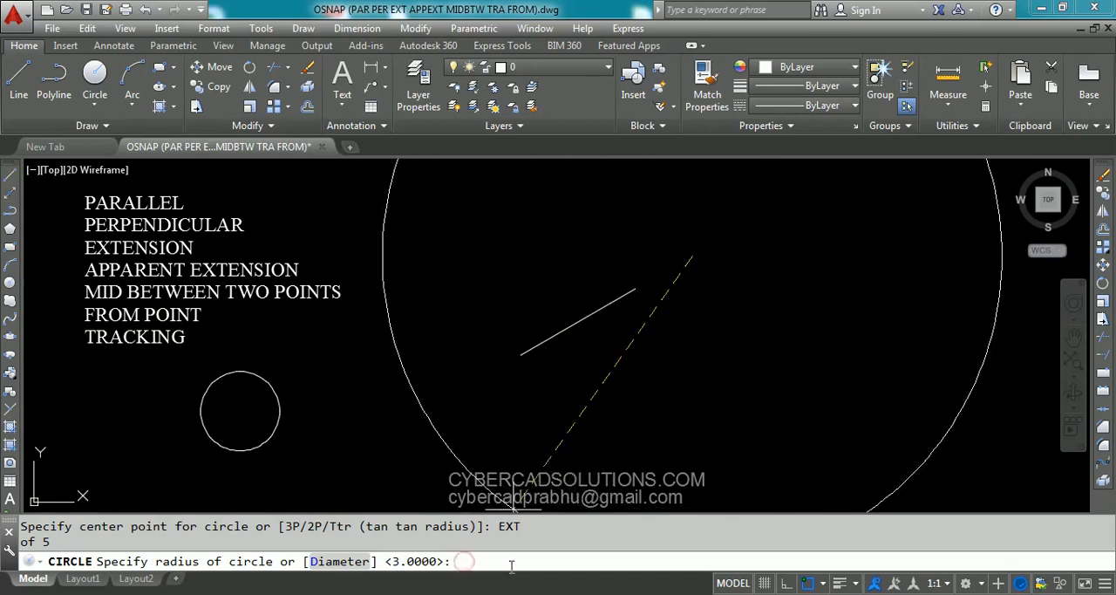
key(Return)
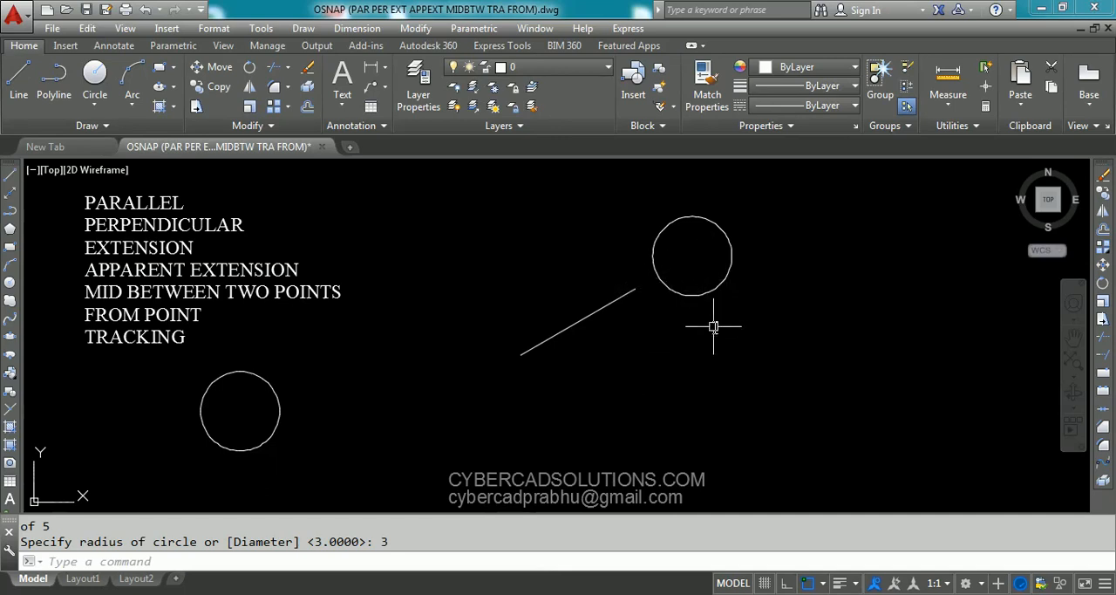
- Measure the distance from the slanted line's upper endpoint to the new circle's center with DIST
text(DIST)
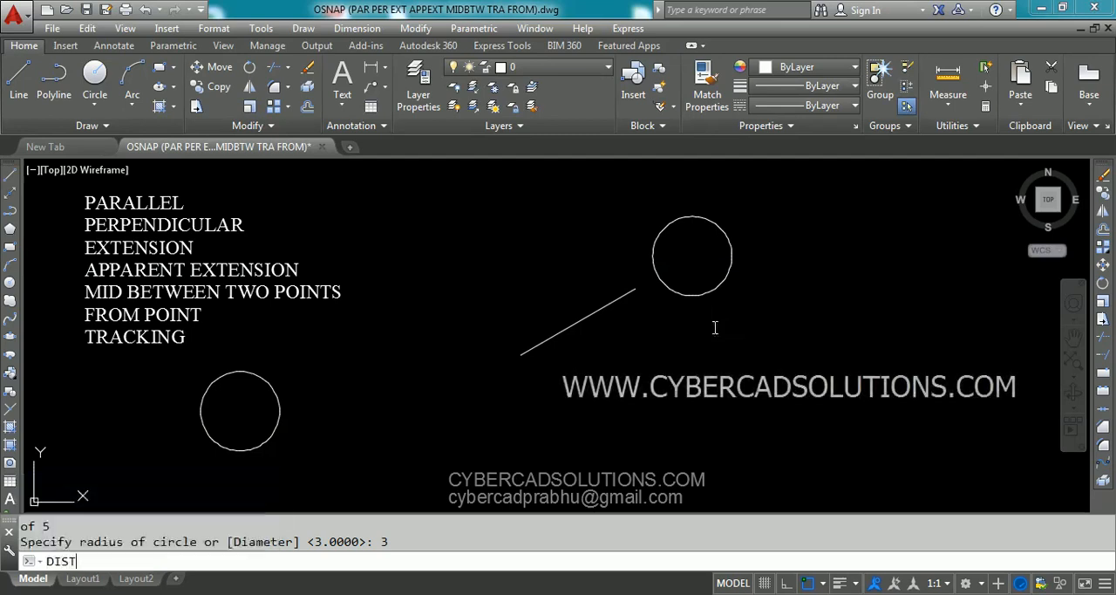
key(Return)
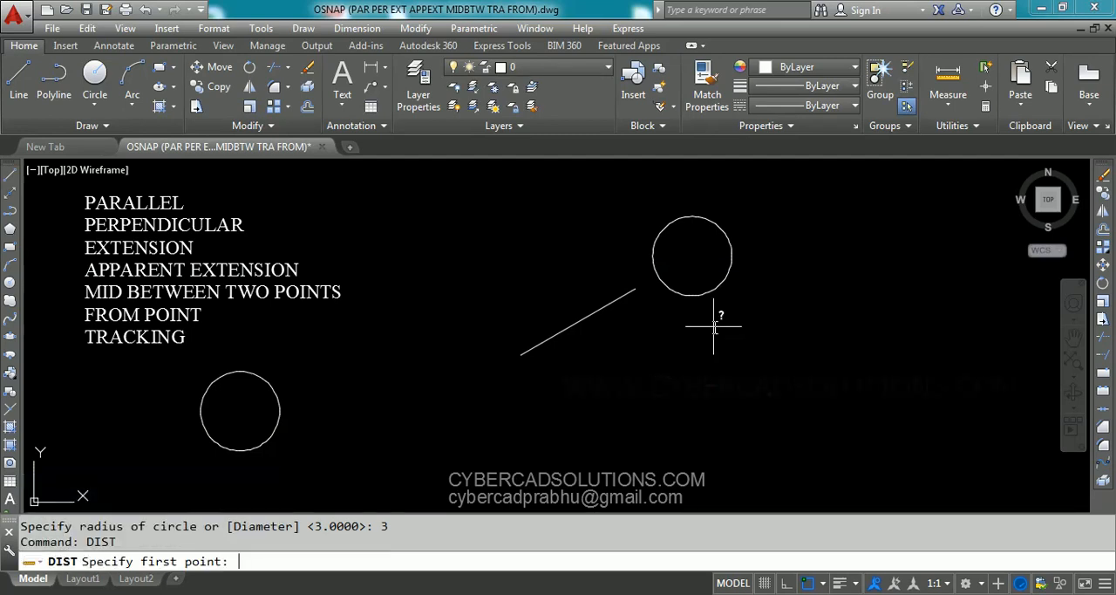
click(635, 289)
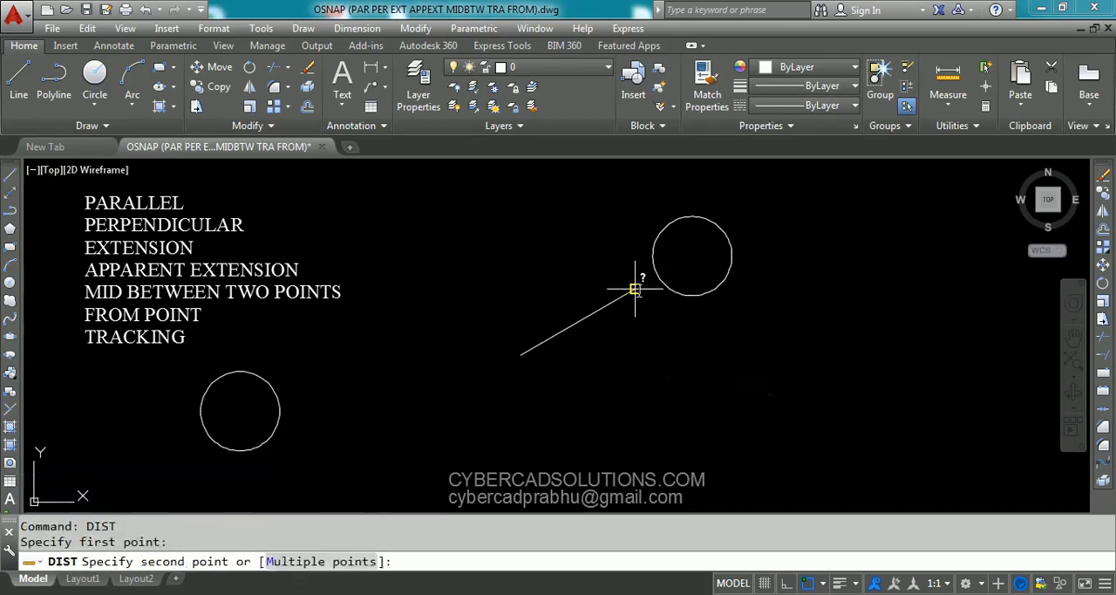
click(693, 256)
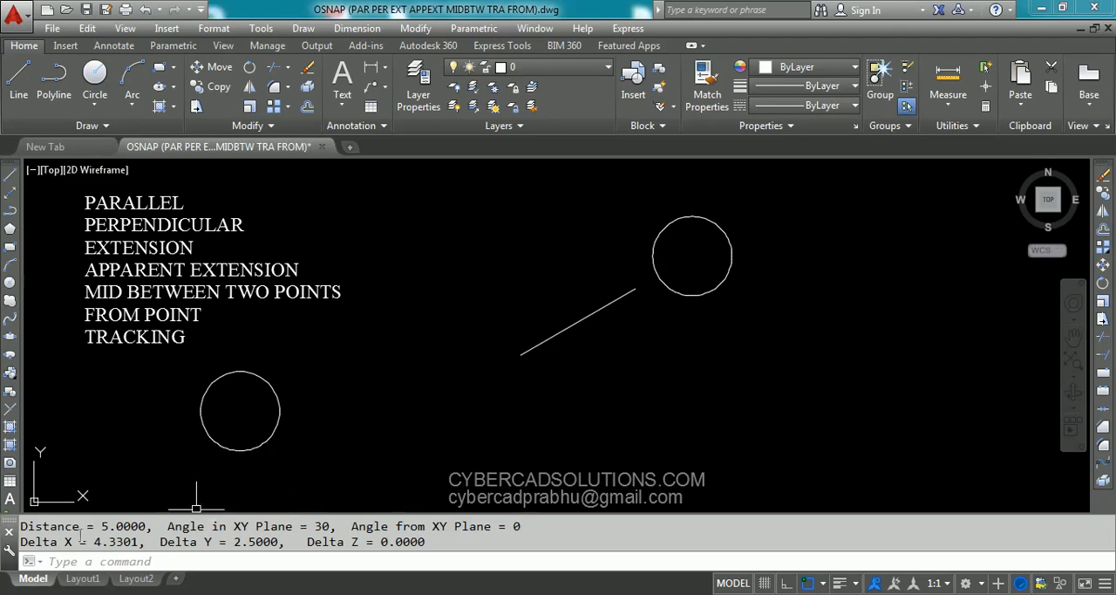
drag(102, 526, 146, 526)
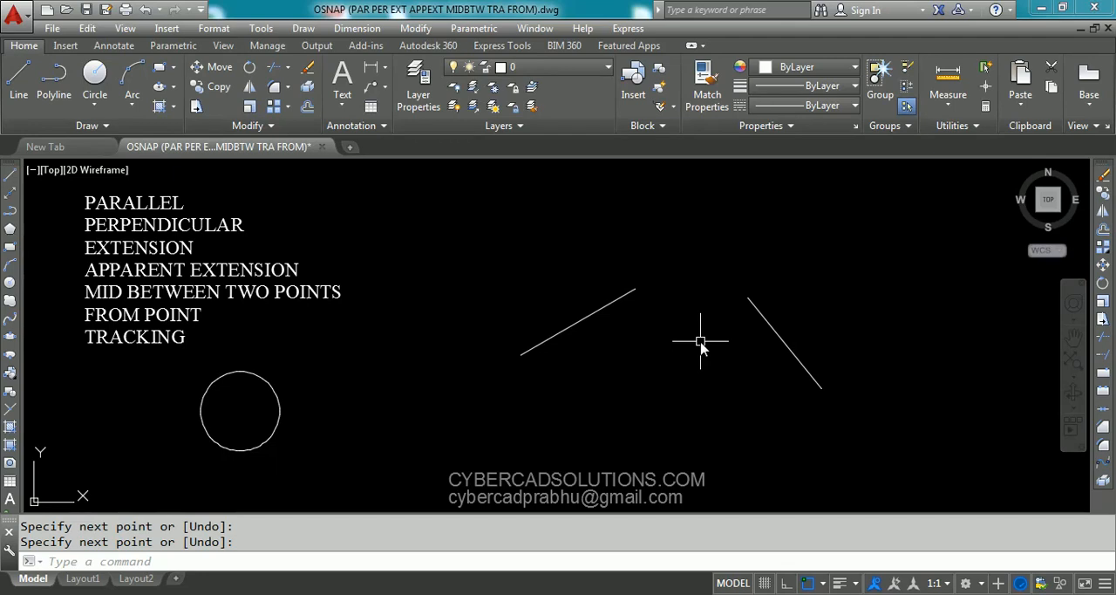
- Draw a circle of radius 3 centered where the two slanted lines would meet if extended, using the APP snap override
text(C)
key(Return)
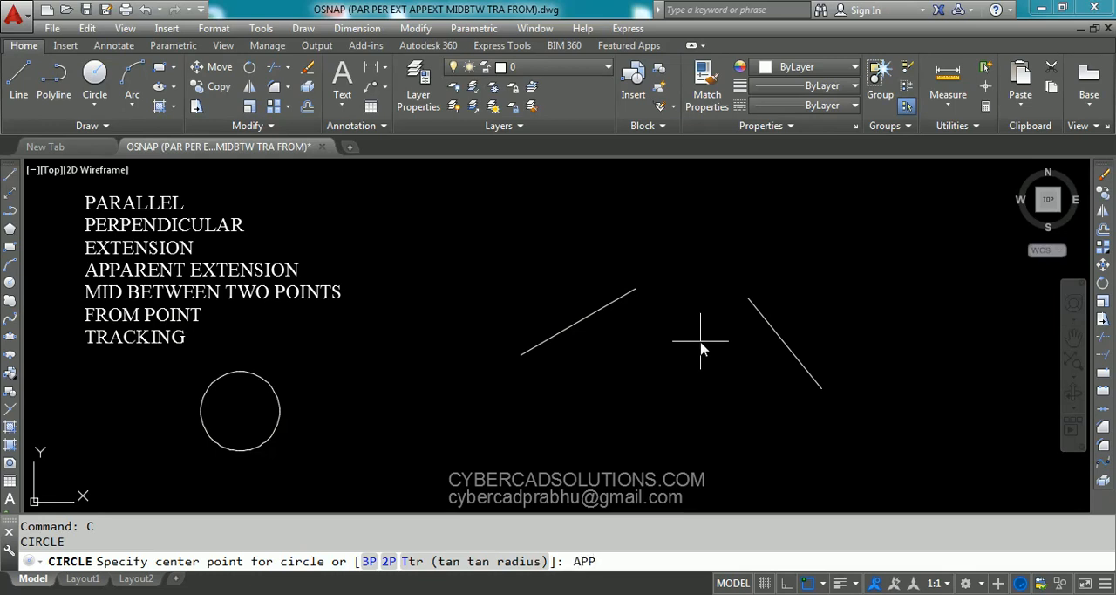
key(Return)
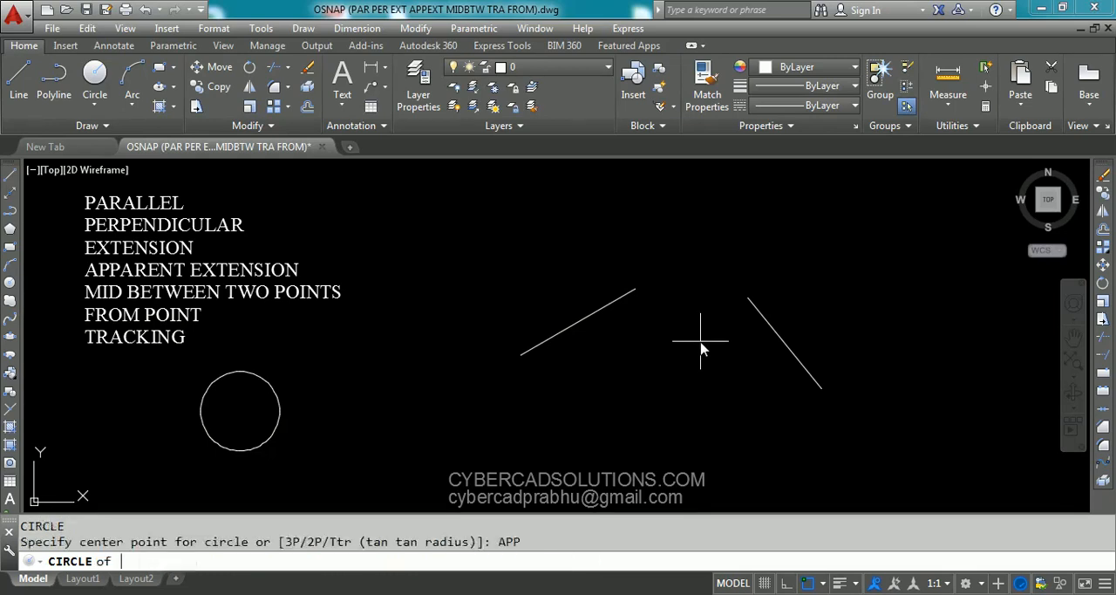
click(599, 312)
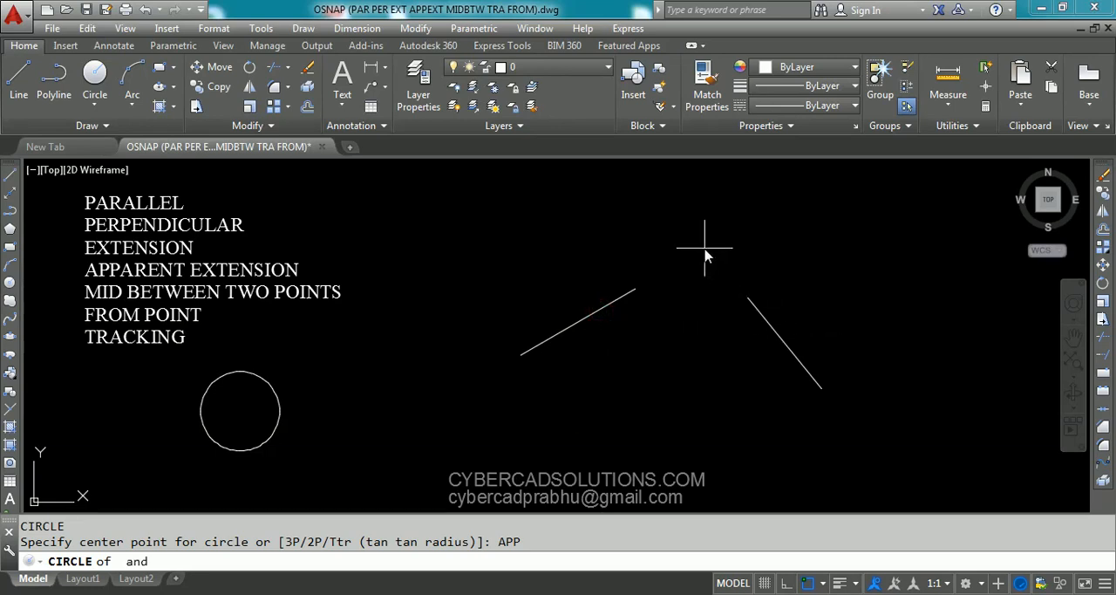
click(767, 321)
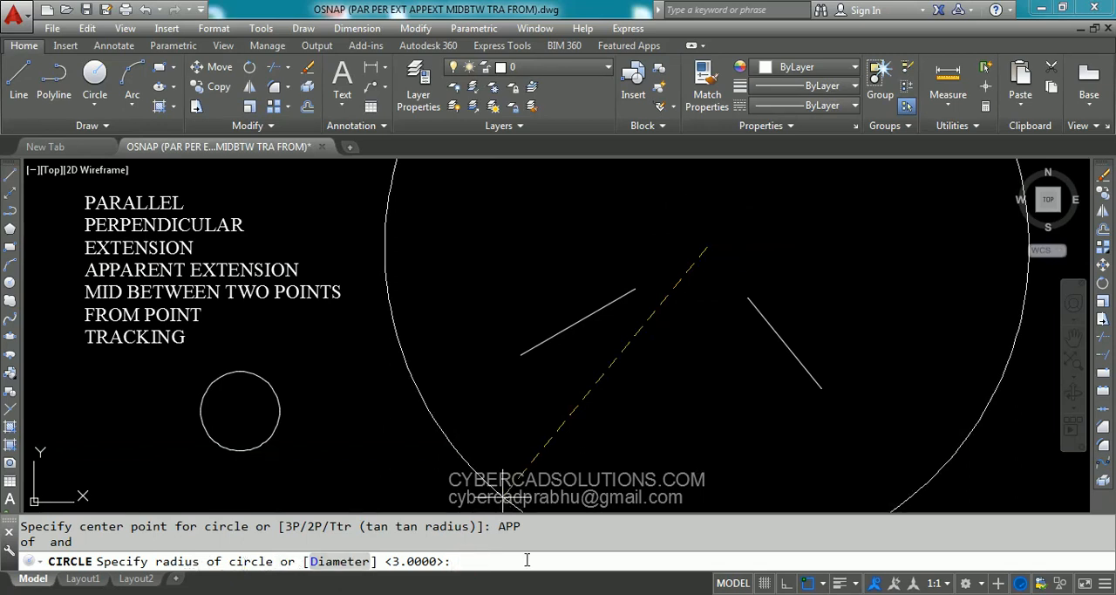
key(Return)
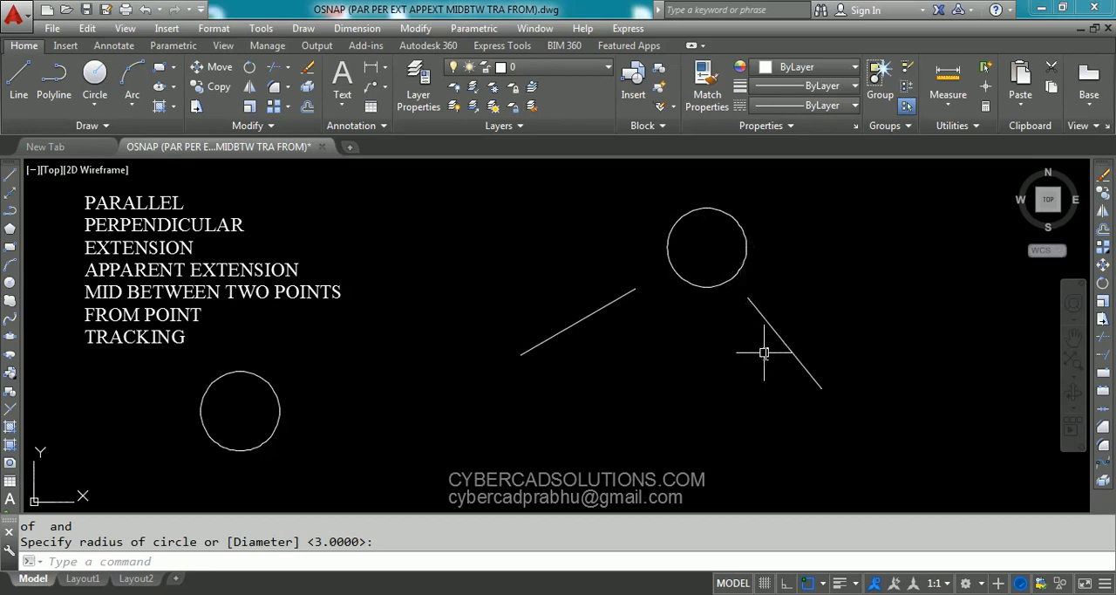
- Extend the two slanted lines to each other so they meet inside the circle, using both as boundary edges
text(ex)
key(Return)
click(822, 312)
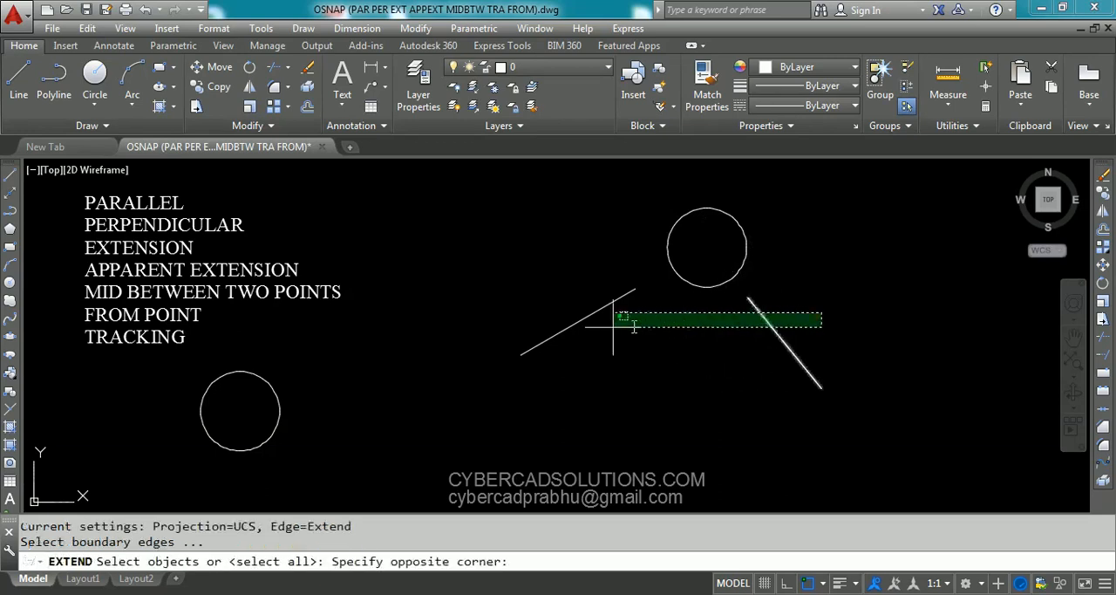
click(634, 327)
key(Return)
click(625, 295)
click(765, 314)
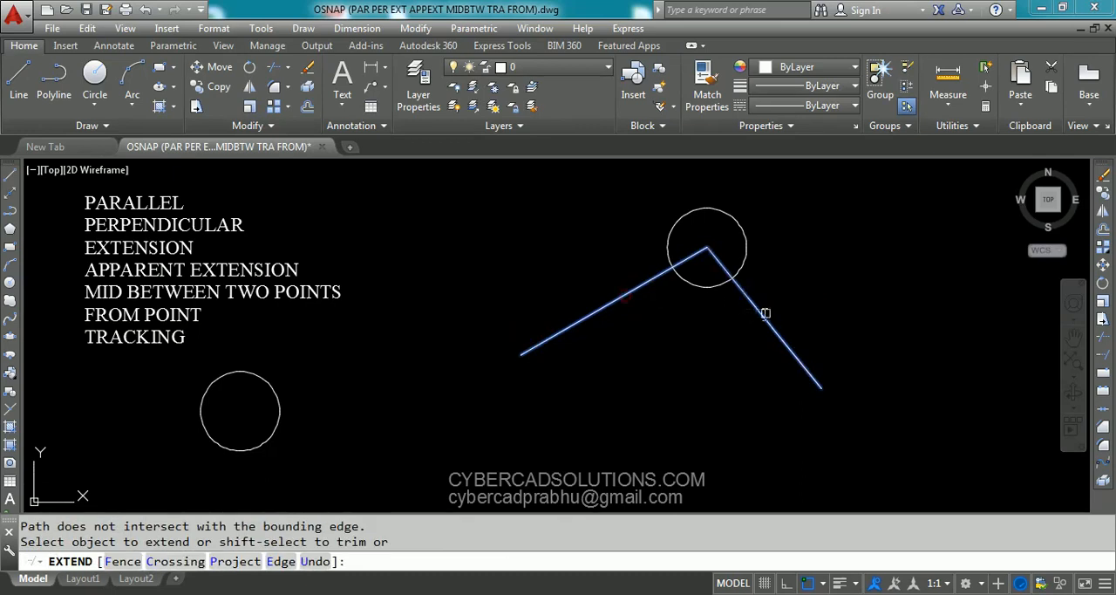
- Finish extending and select the circle to compare its center with the meeting point of the two lines
key(Return)
click(747, 247)
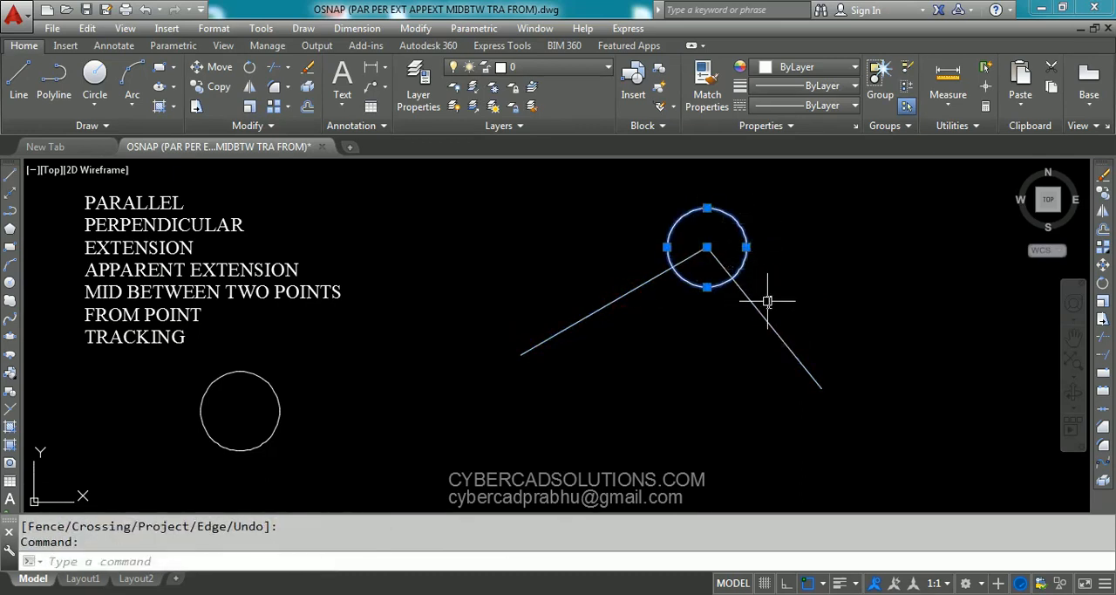
key(Escape)
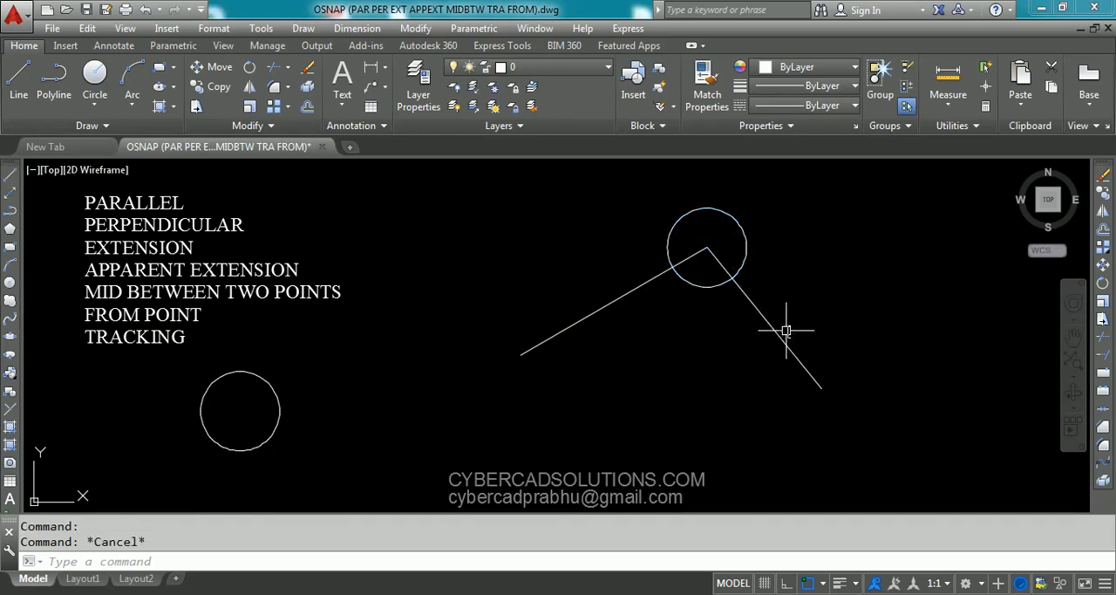
- Undo the extension of the two slanted lines and erase both lines
text(u)
key(Return)
click(800, 323)
click(757, 326)
click(593, 315)
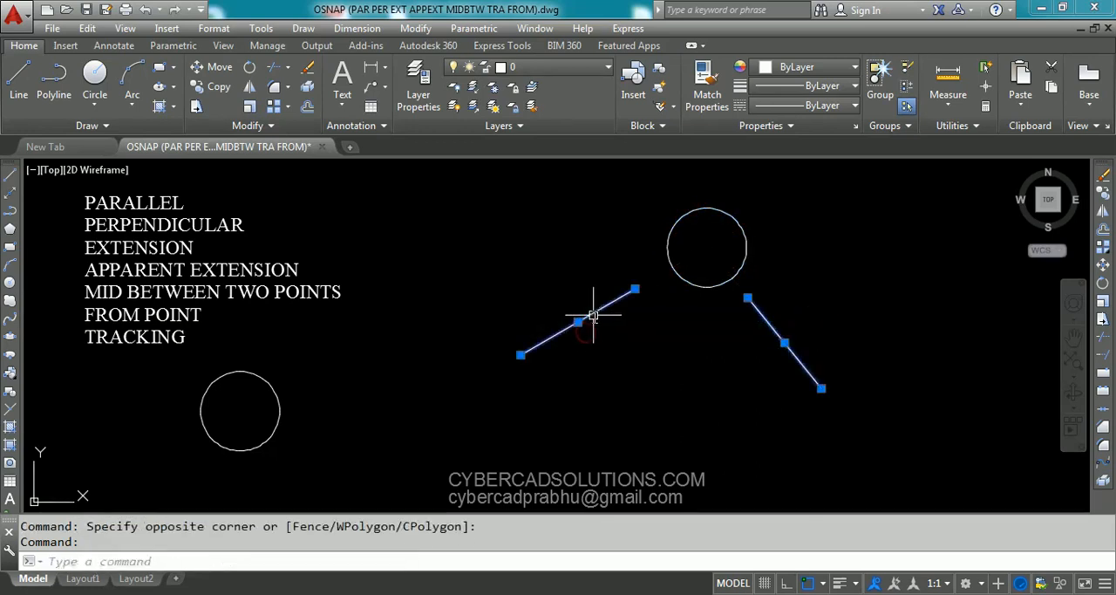
text(e)
key(Return)
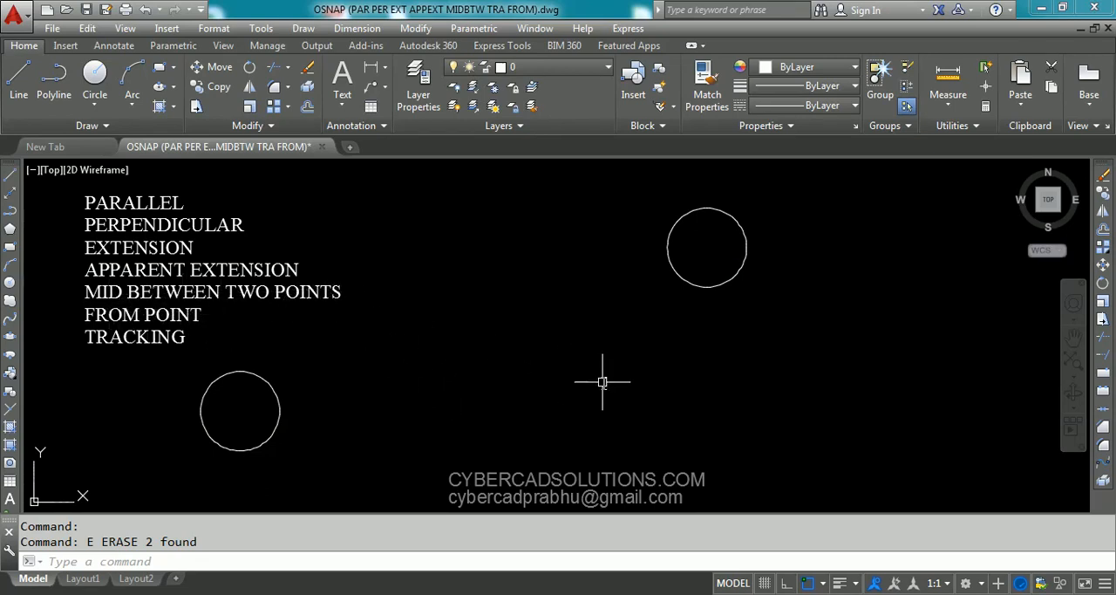
- Draw a circle of radius 5 centered midway between the two existing circles' centers, using the Mid Between 2 Points snap
text(C)
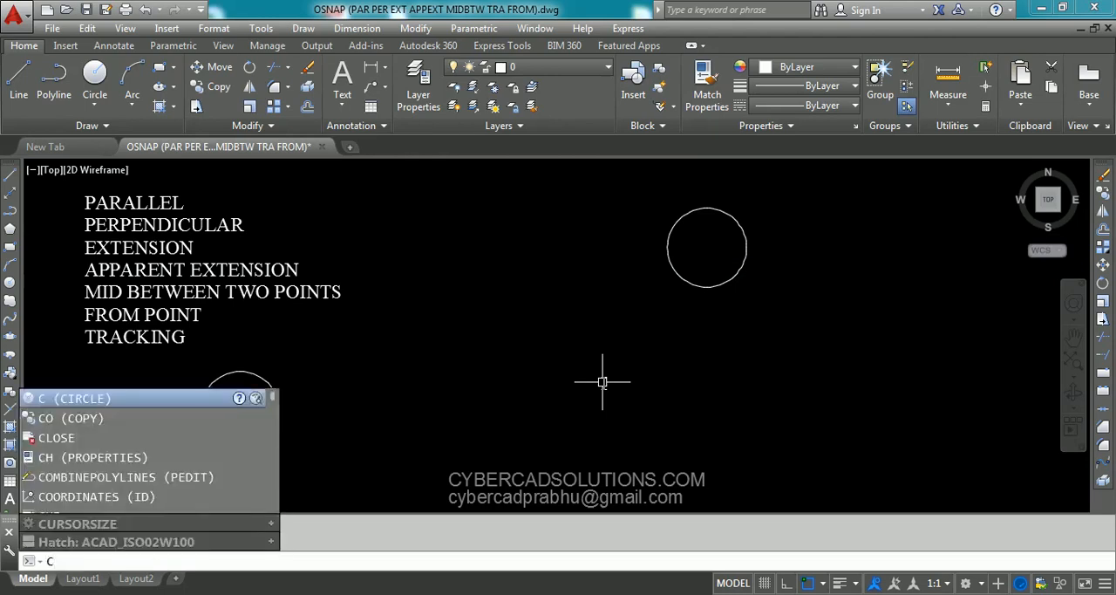
key(Return)
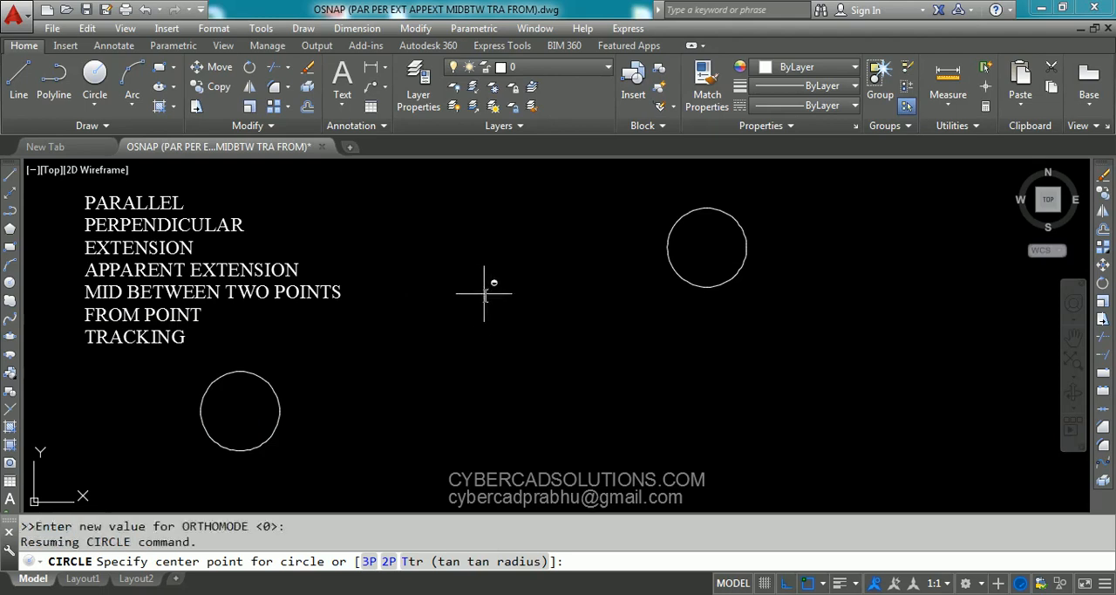
shift+right_click(493, 289)
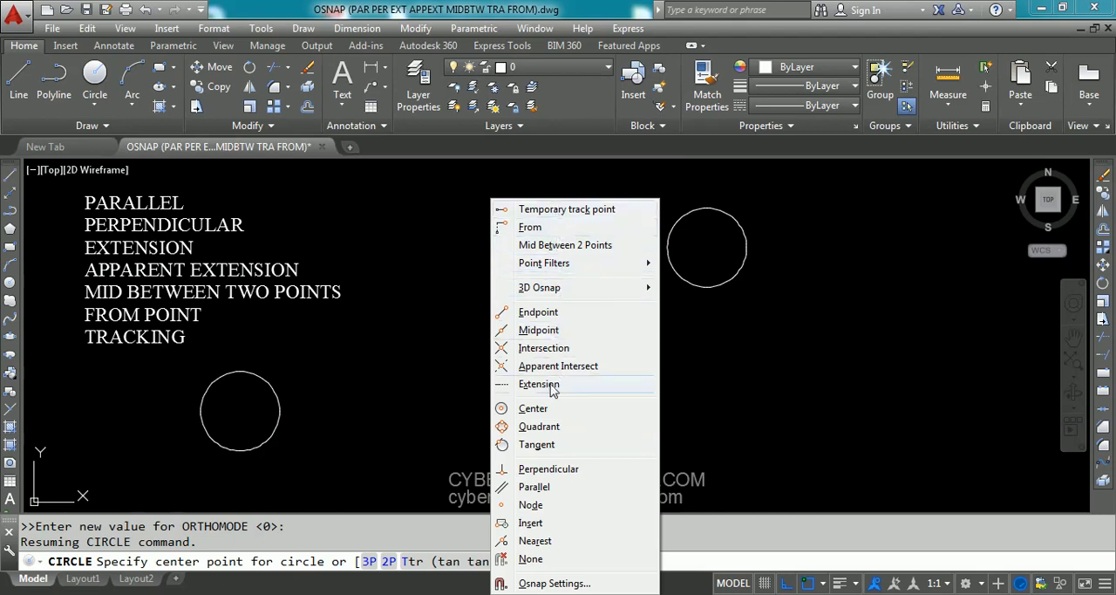
click(563, 253)
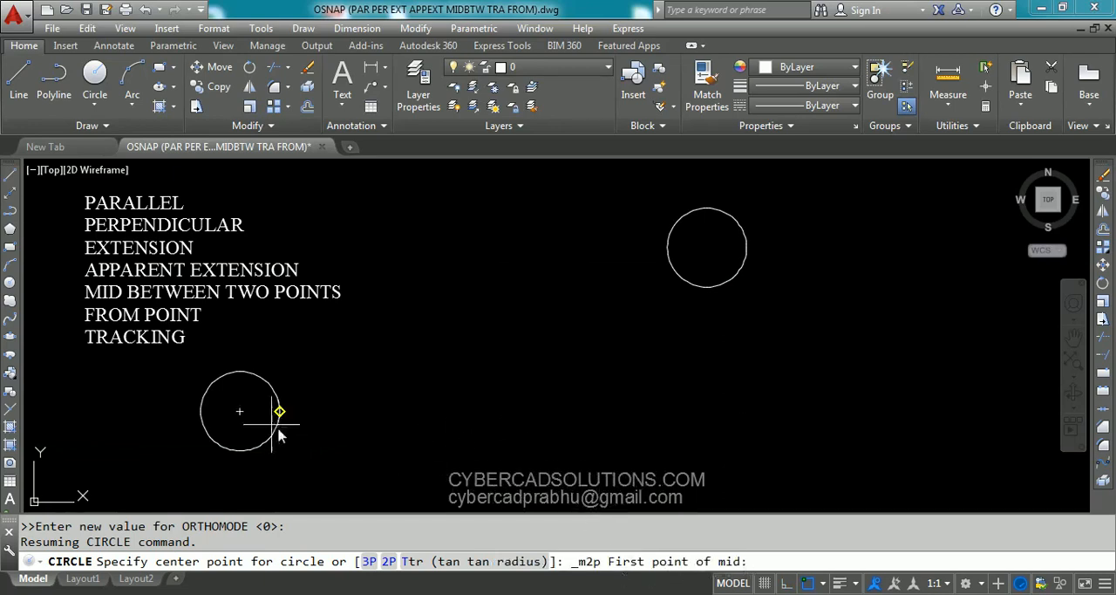
click(241, 411)
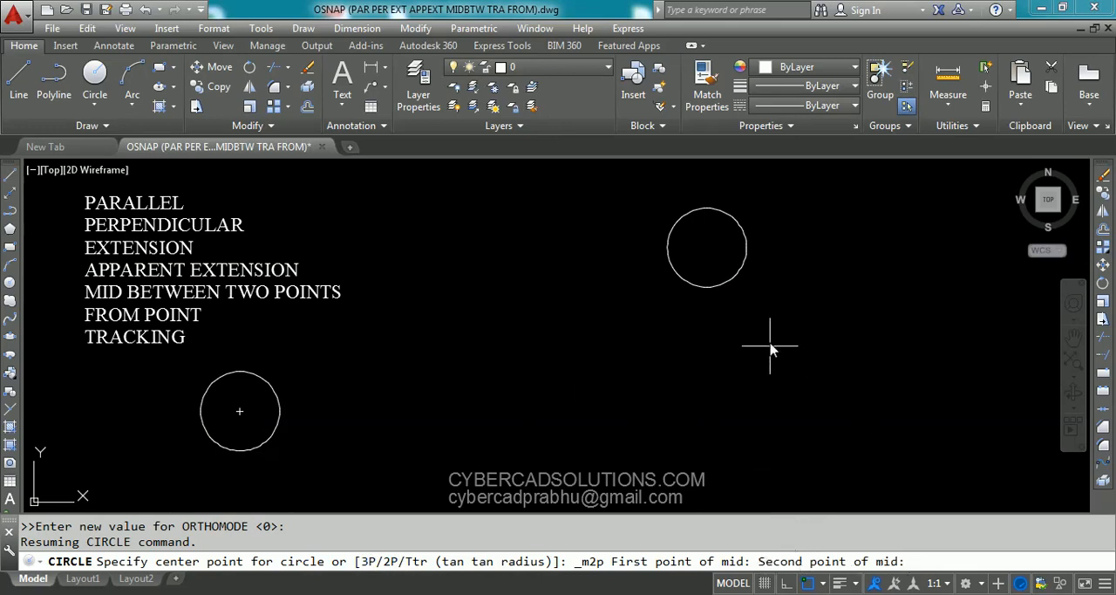
click(707, 247)
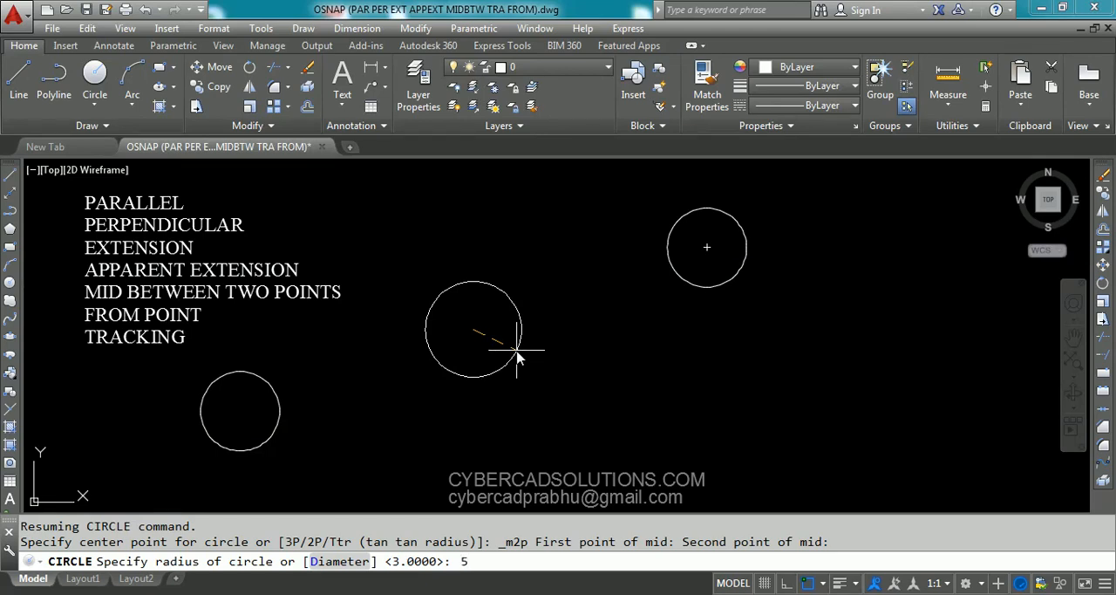
key(Return)
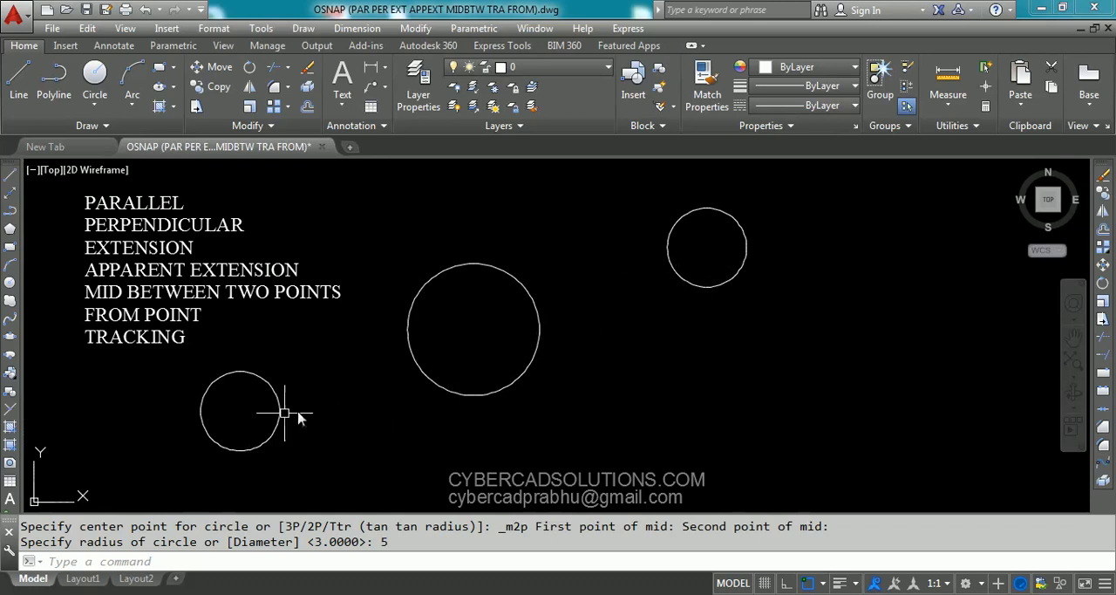
- Draw a line from the lower-left circle's center to the upper-right circle's center
text(L)
key(Return)
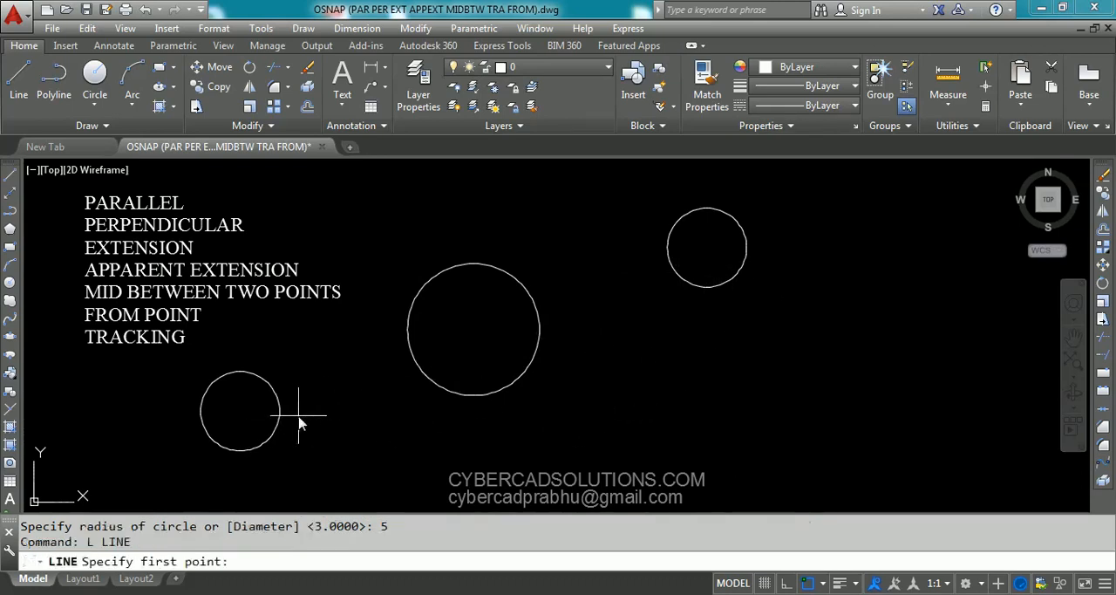
click(240, 412)
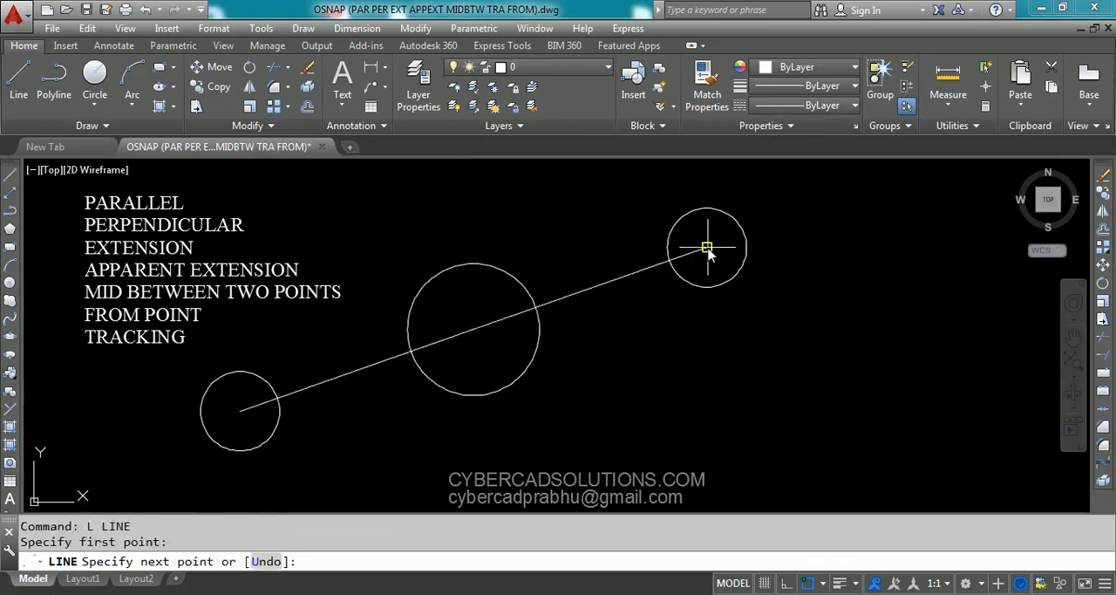
click(707, 249)
key(Return)
- Select the connecting line and the middle circle to compare the line's midpoint with the circle's center
click(587, 290)
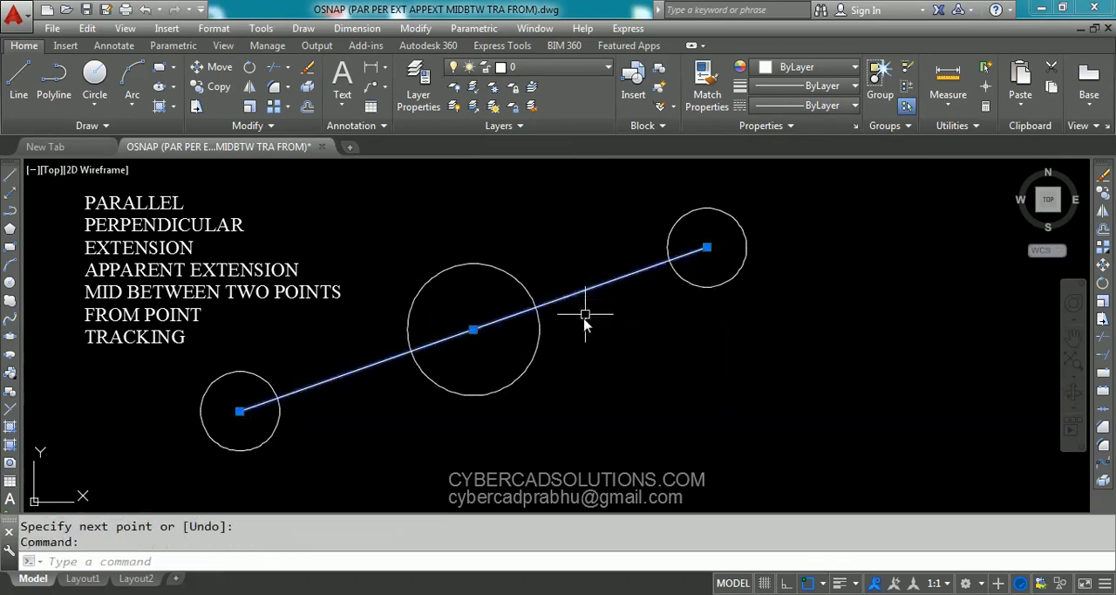
click(523, 295)
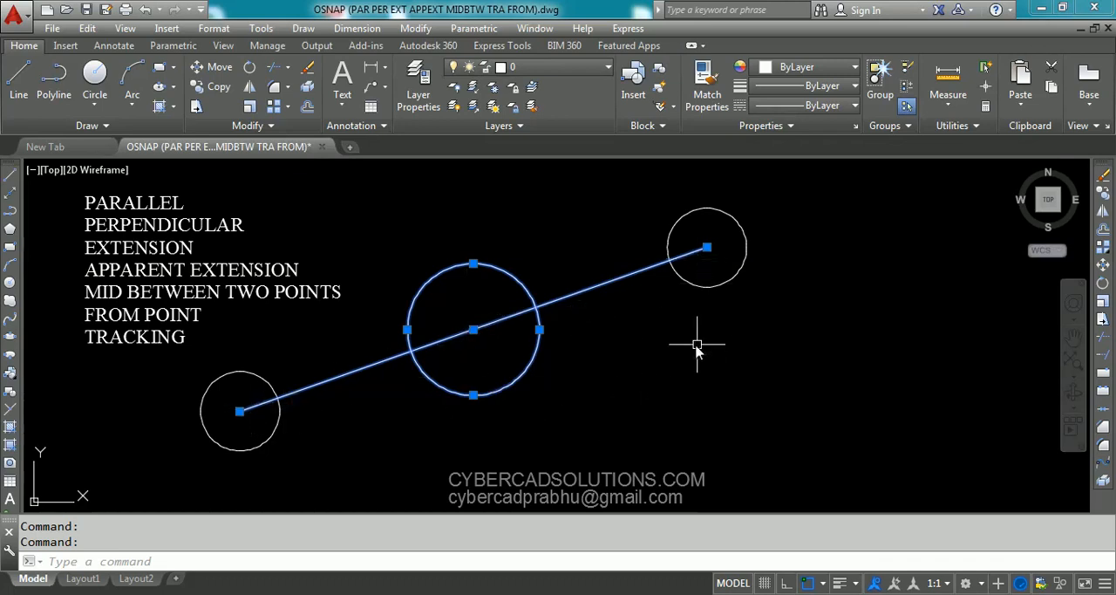
key(Escape)
- Erase the connecting line, the middle circle and the upper-right circle, keeping the lower-left circle
click(755, 194)
click(423, 356)
text(e)
key(Return)
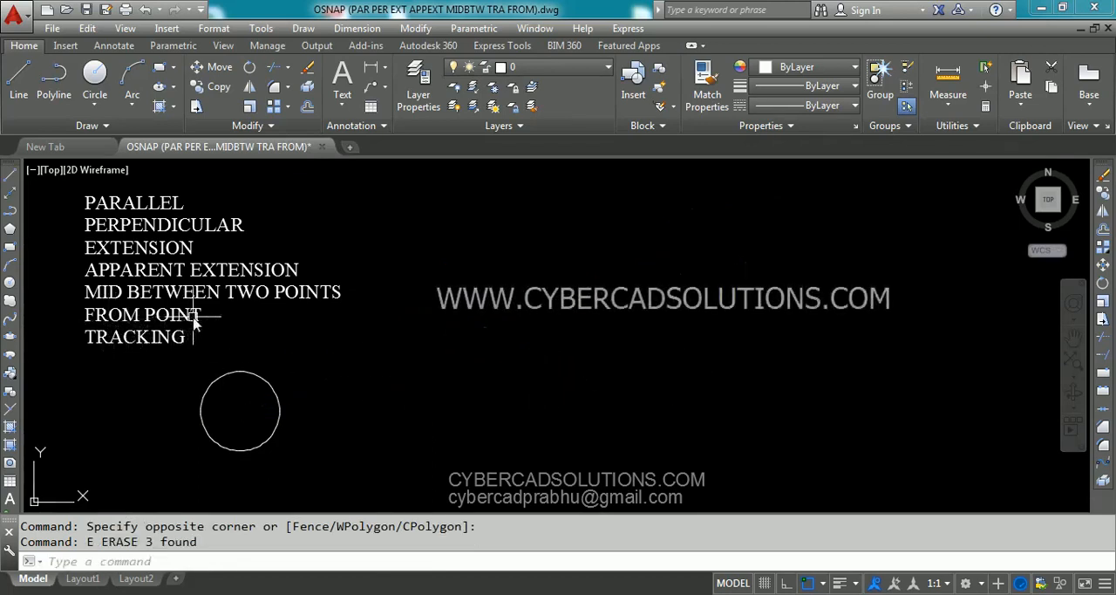
- Draw a horizontal line 10 units long to the upper right of the remaining circle, with Ortho on
text(l)
key(Return)
click(443, 319)
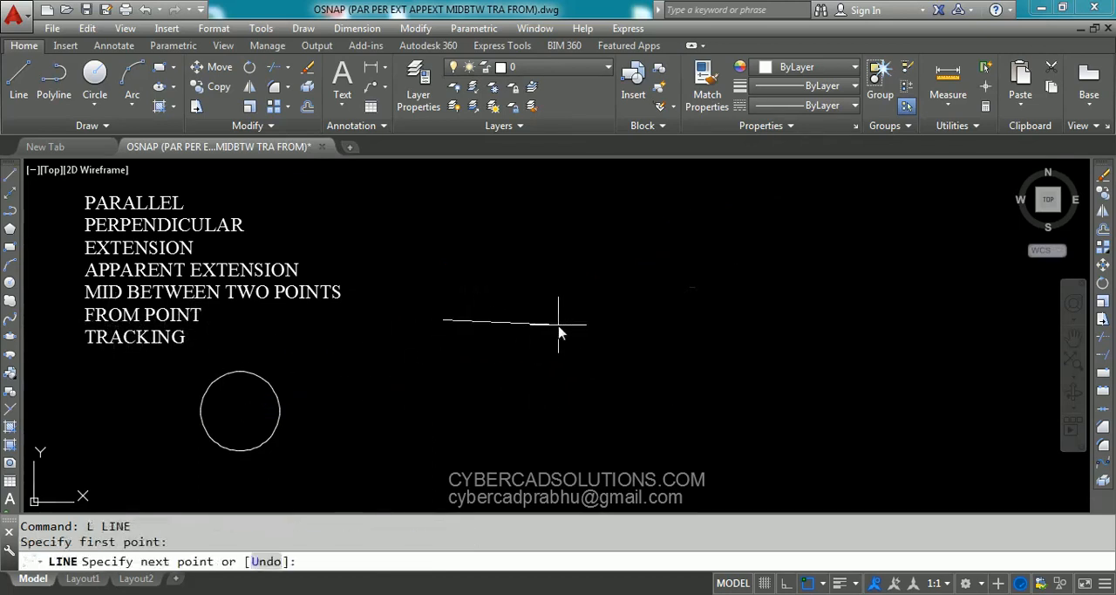
key(F8)
text(10)
key(Return)
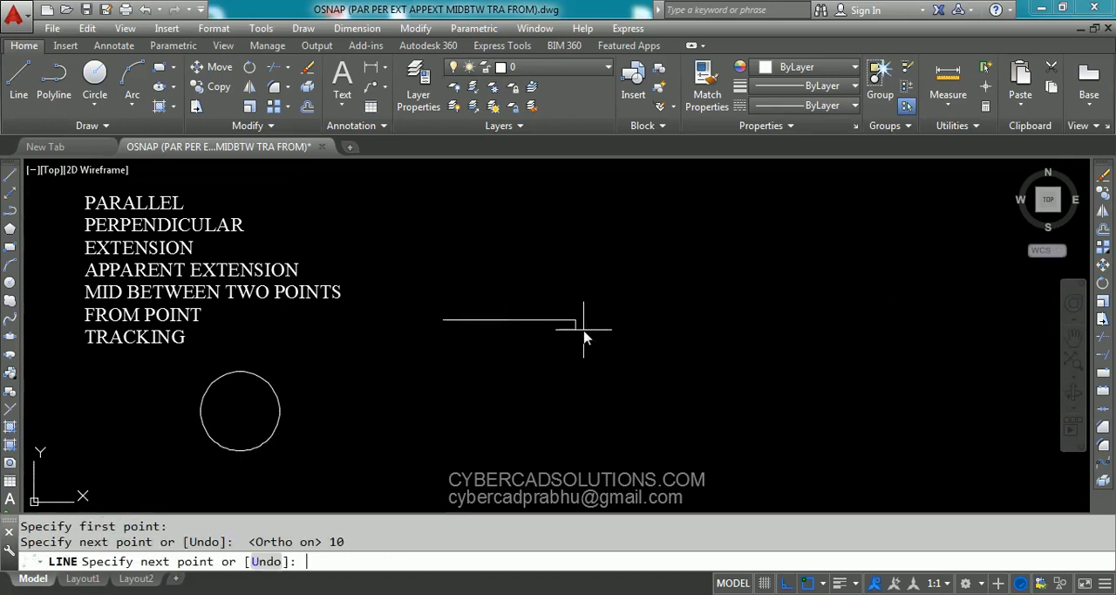
key(Return)
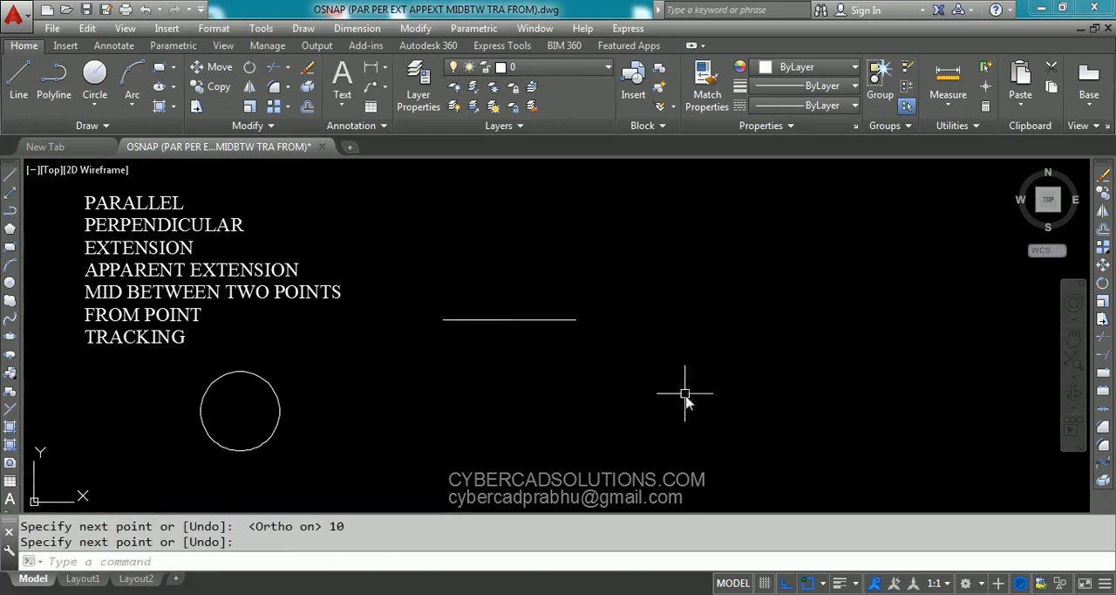
- Move the circle by its center to a point 10 units right of the horizontal line's right endpoint, using the FROM override
click(284, 417)
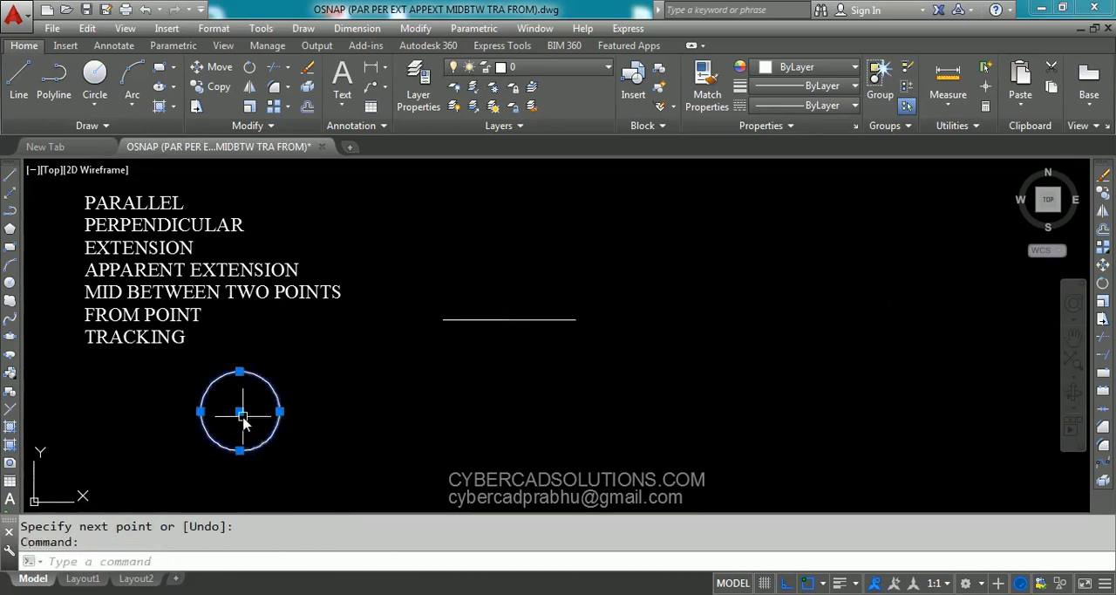
key(Escape)
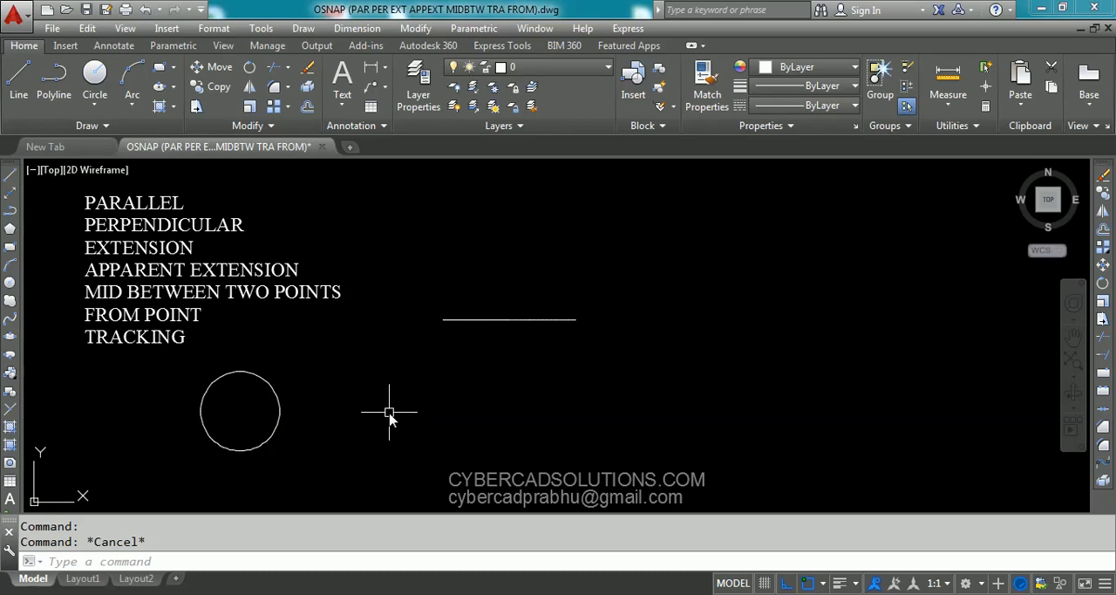
text(M)
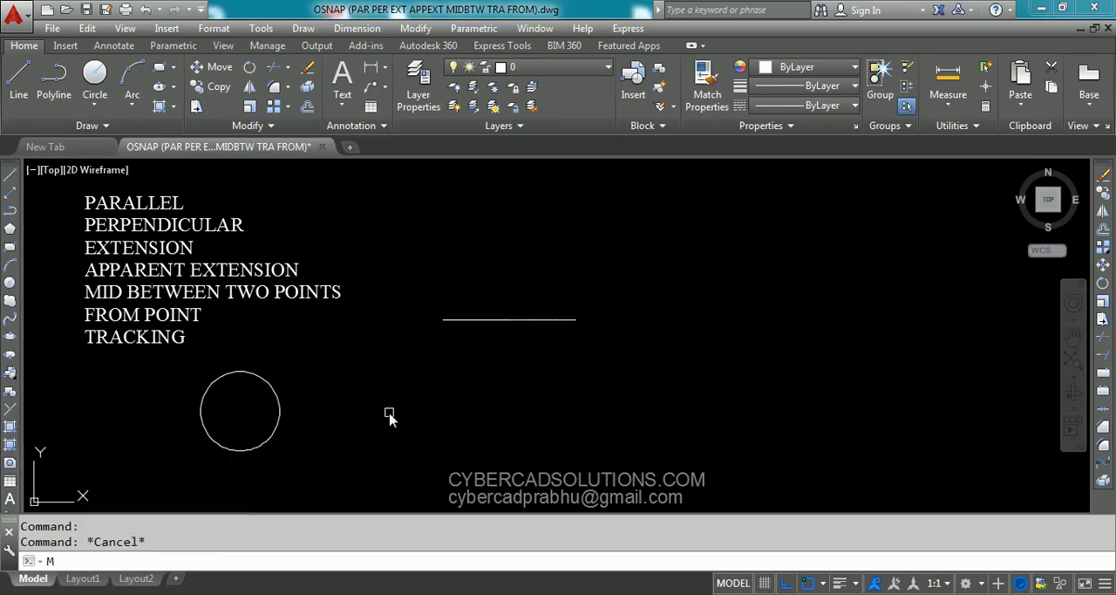
key(Return)
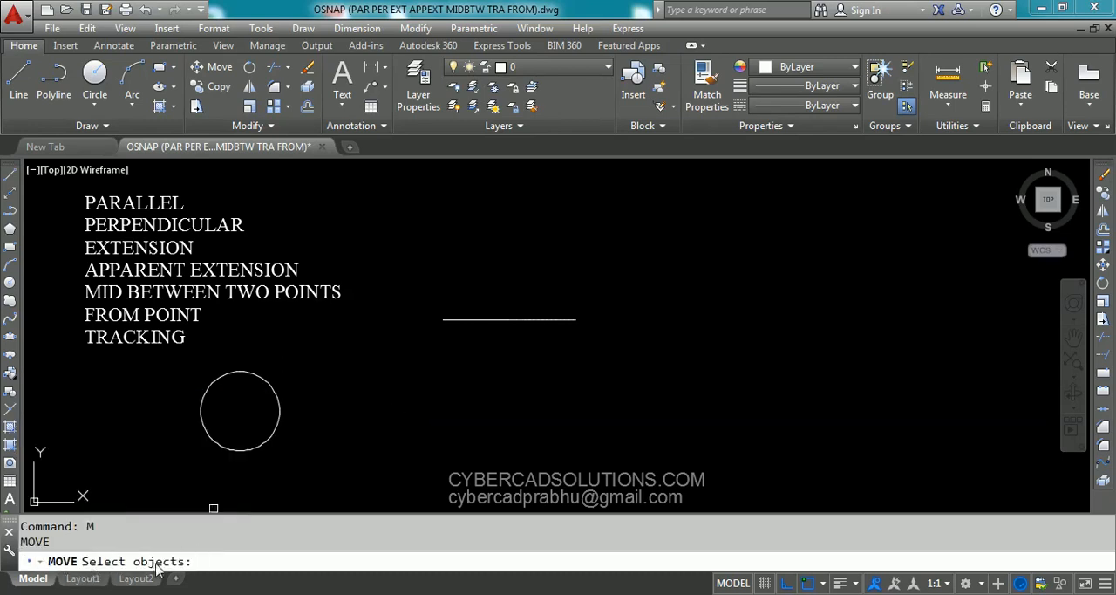
click(279, 422)
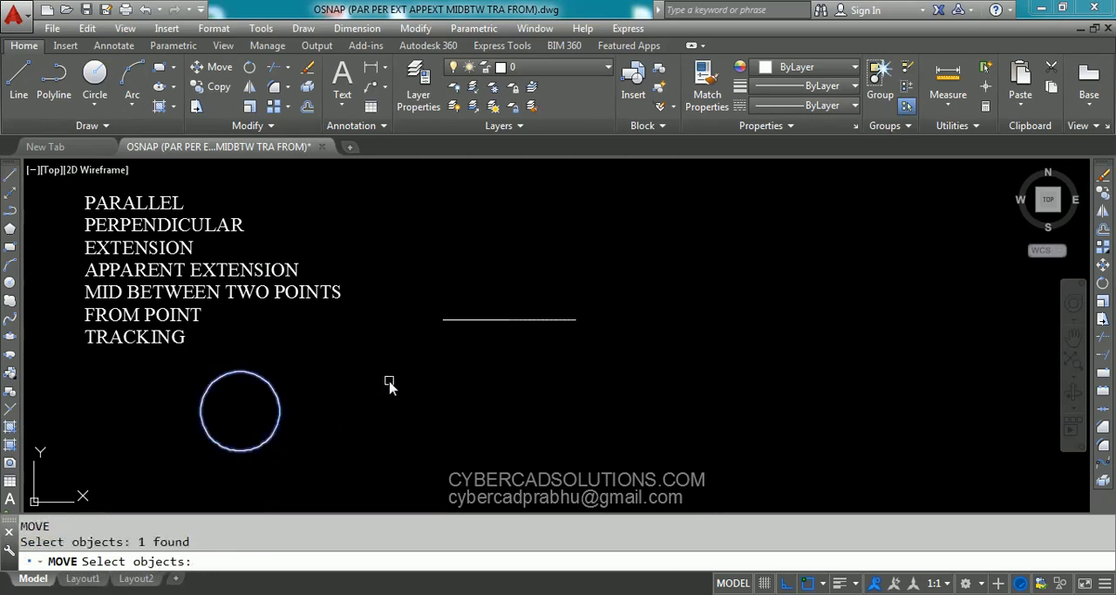
key(Return)
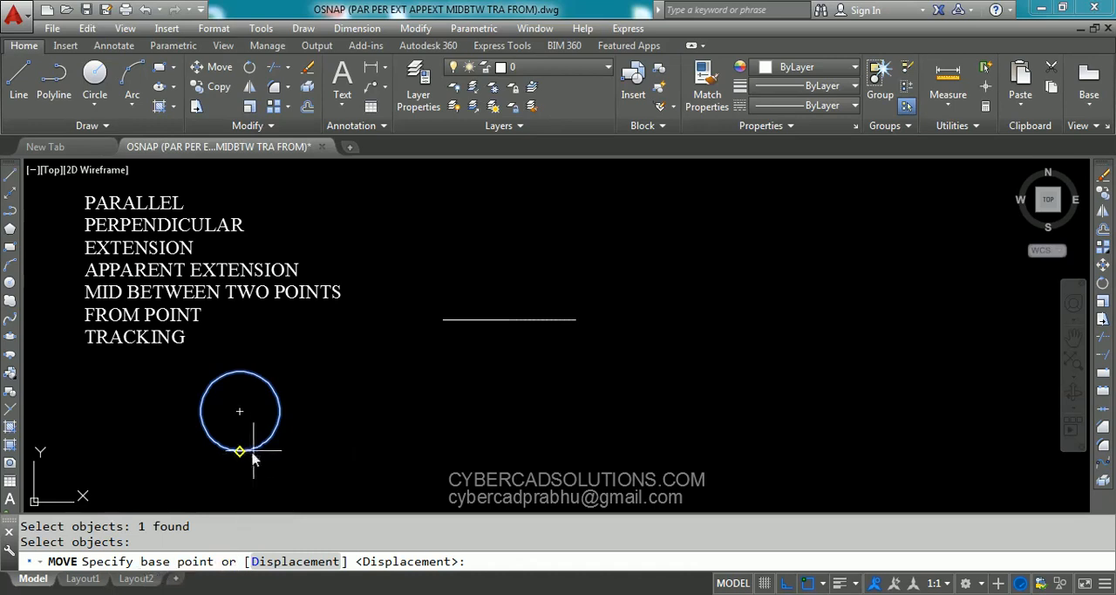
click(240, 411)
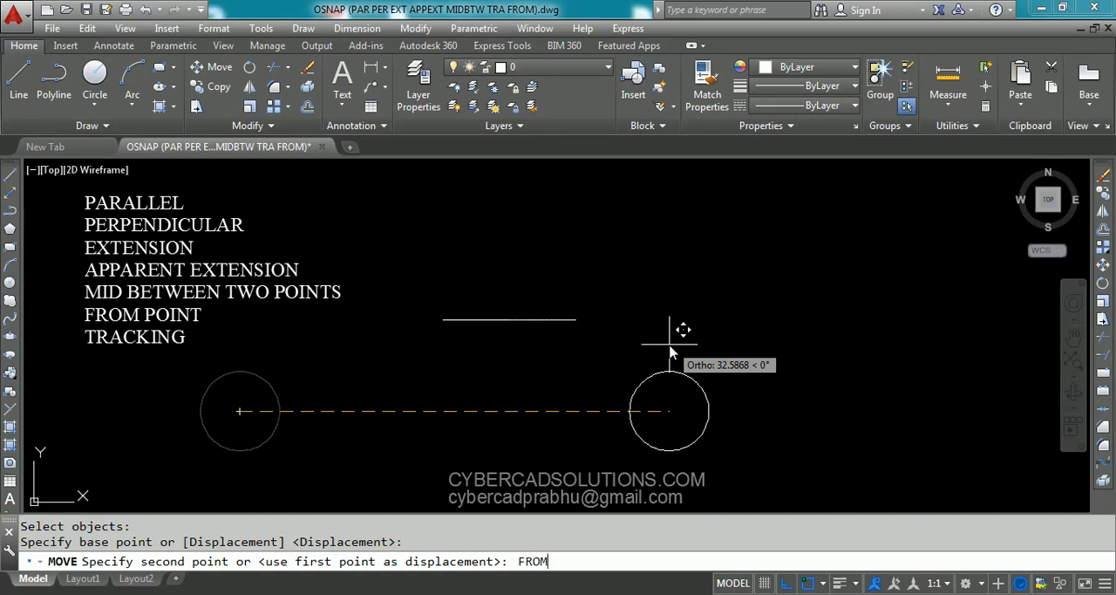
key(Return)
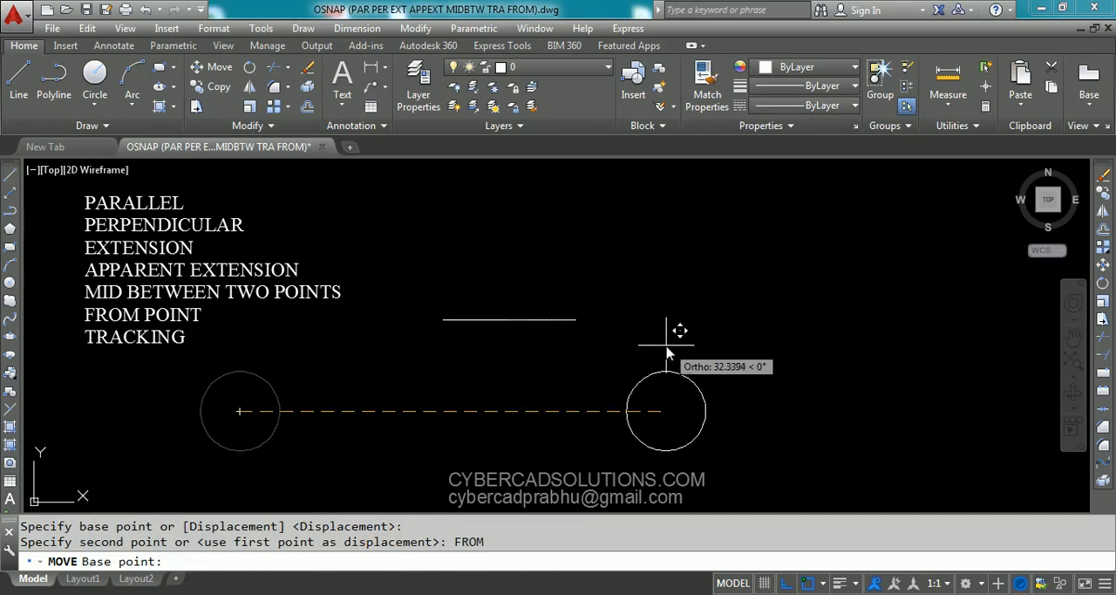
click(576, 319)
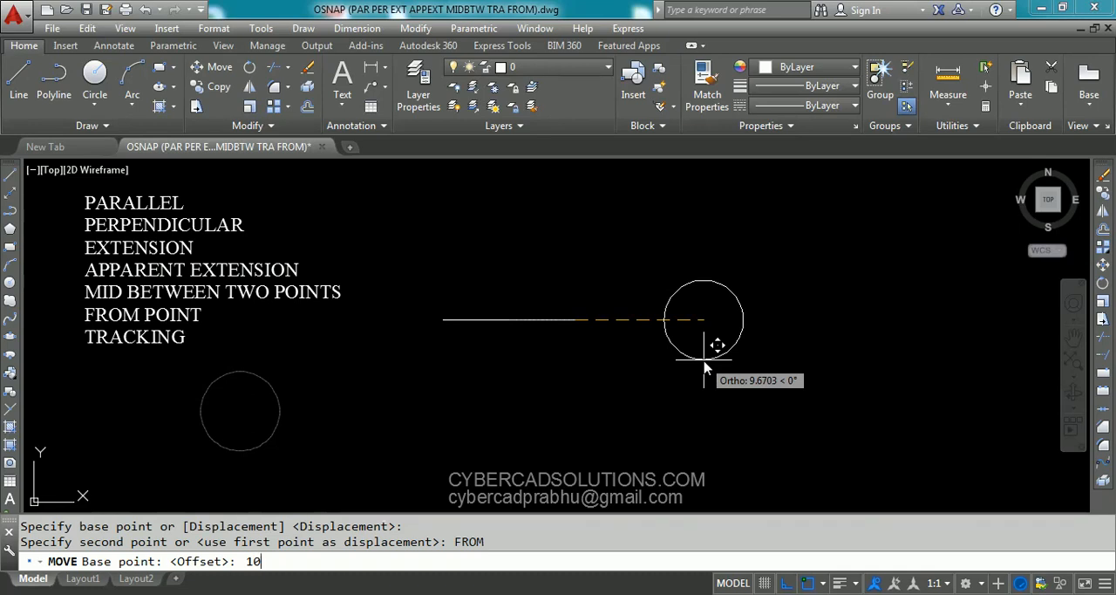
key(Return)
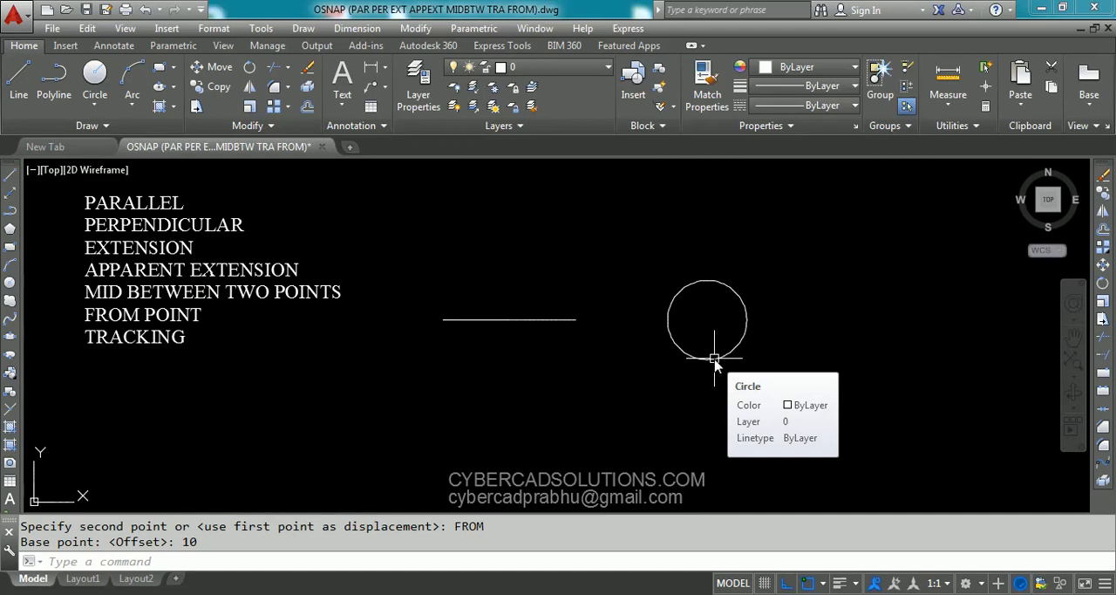
- Measure the distance from the line's right endpoint to the moved circle's center with DIST
text(DIST)
key(Return)
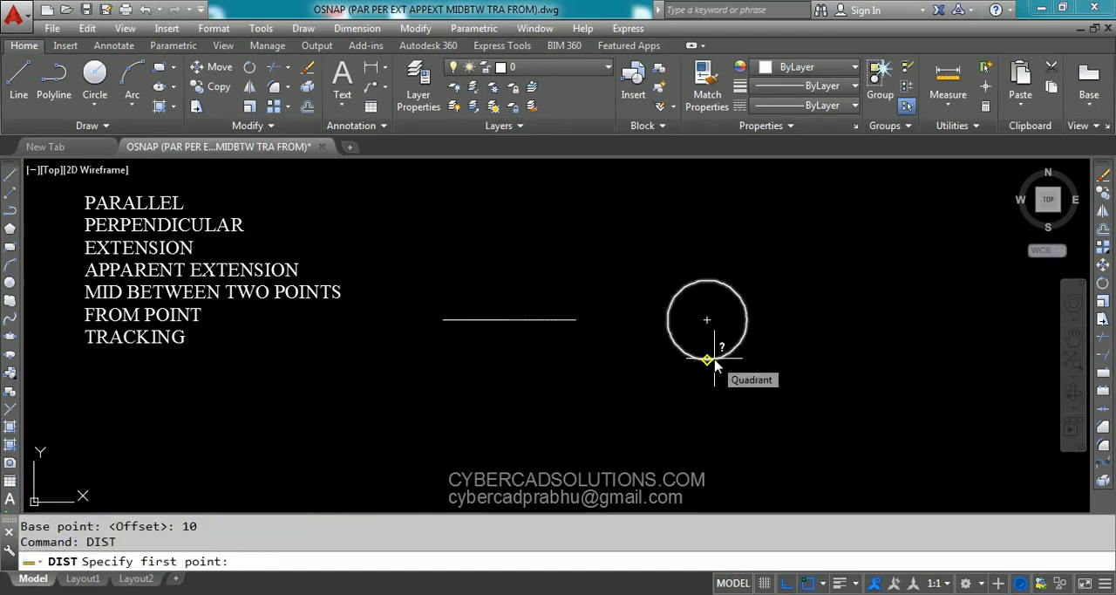
click(577, 321)
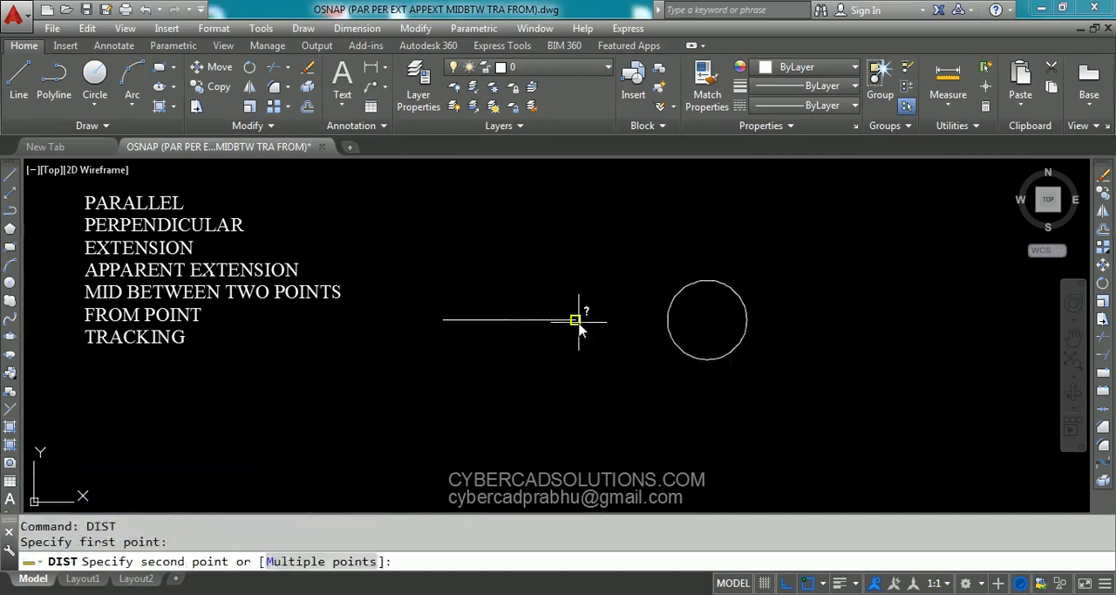
click(708, 321)
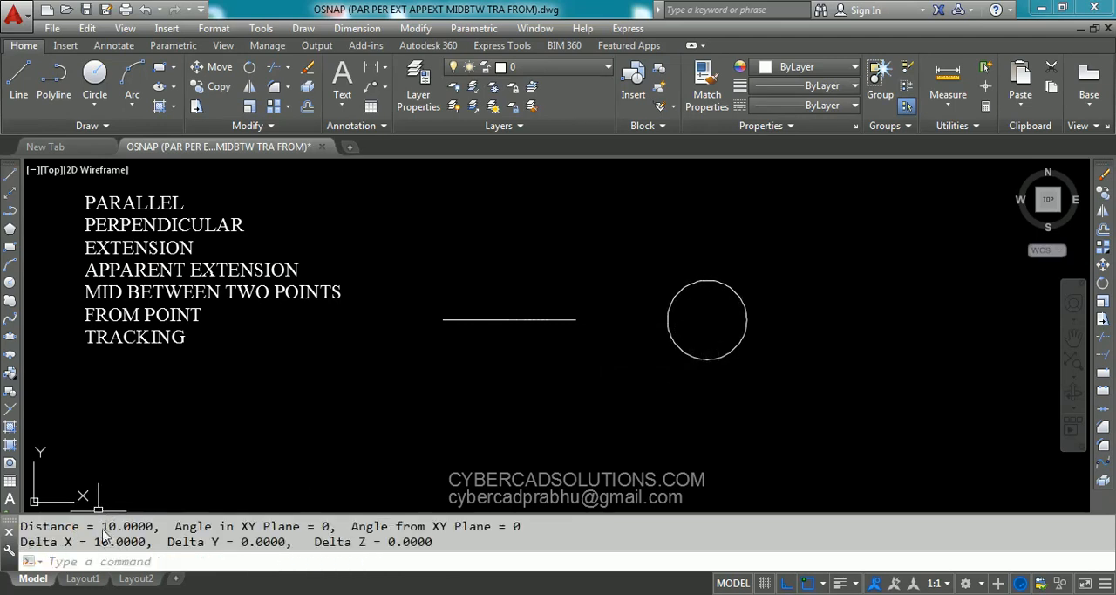
drag(102, 527, 154, 528)
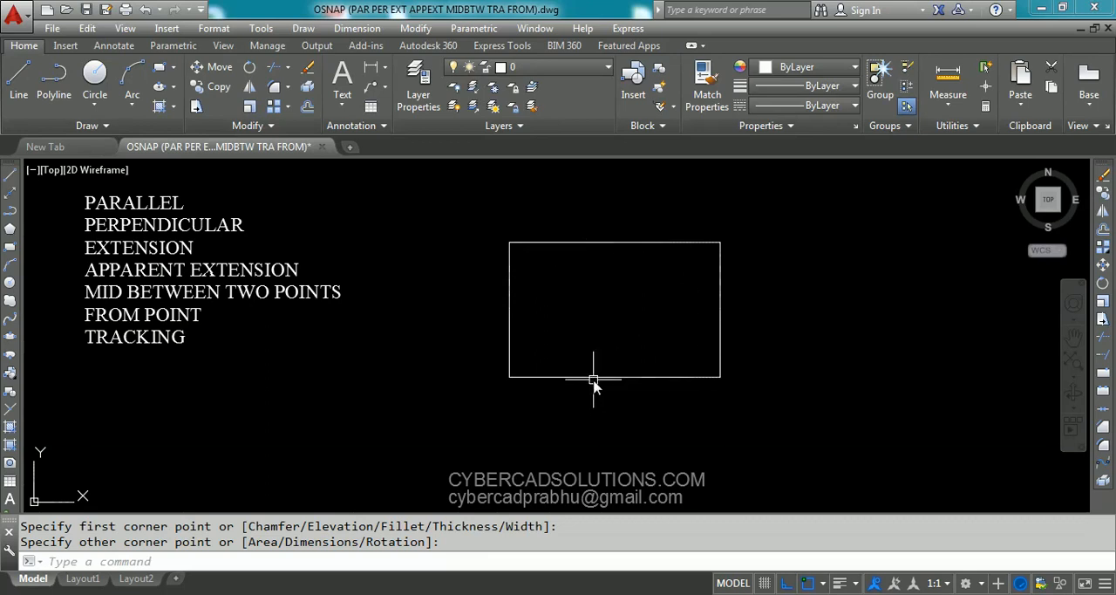
- Draw a circle of radius 3 at the rectangle's center, using TRA tracking from the midpoints of its bottom and left edges
text(c)
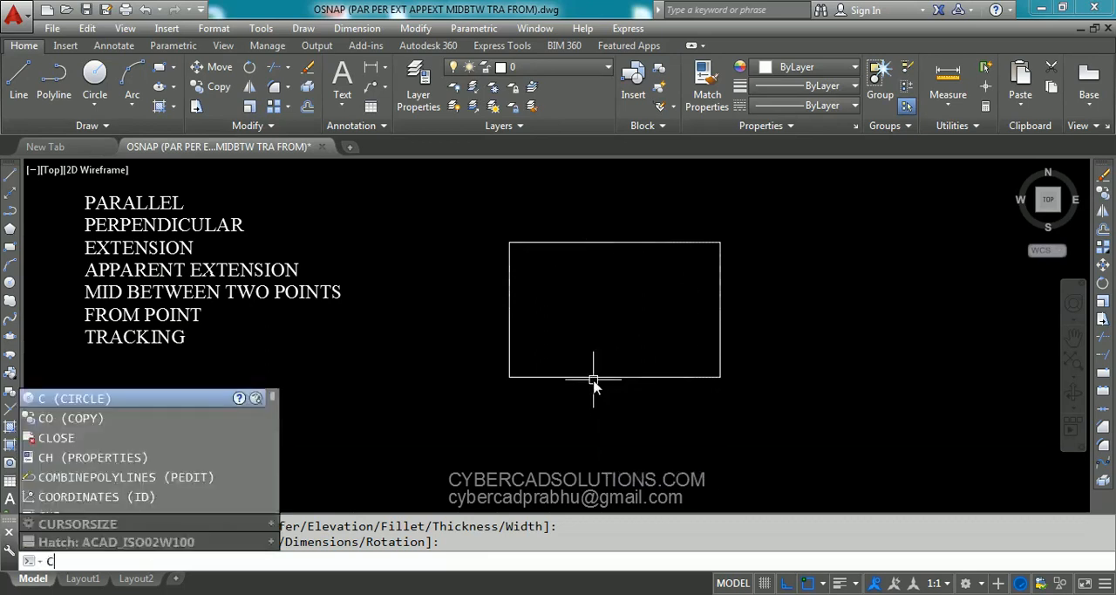
key(Return)
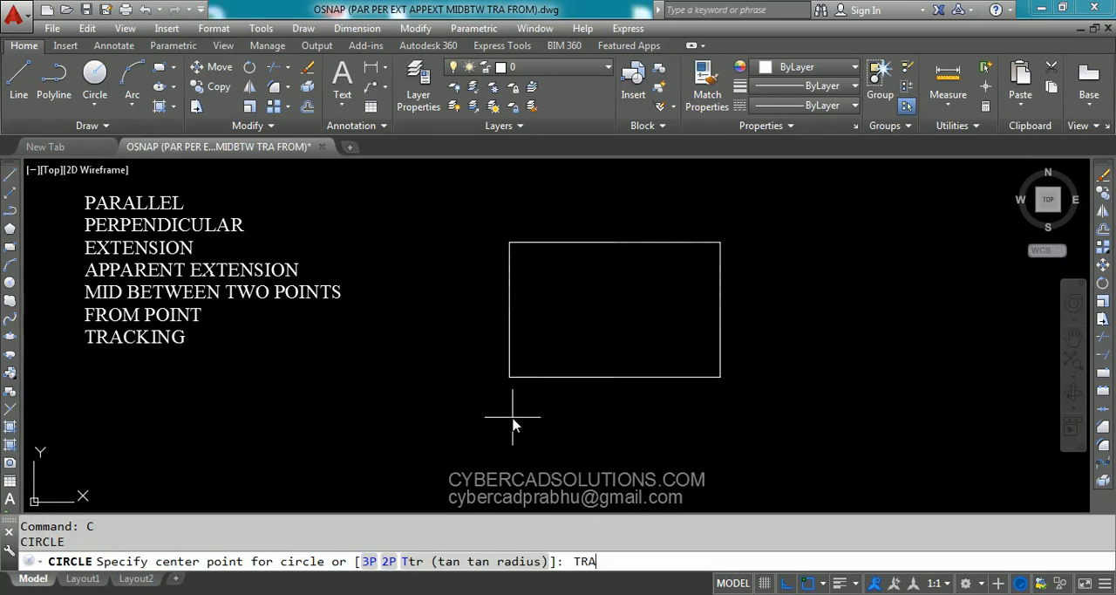
key(Return)
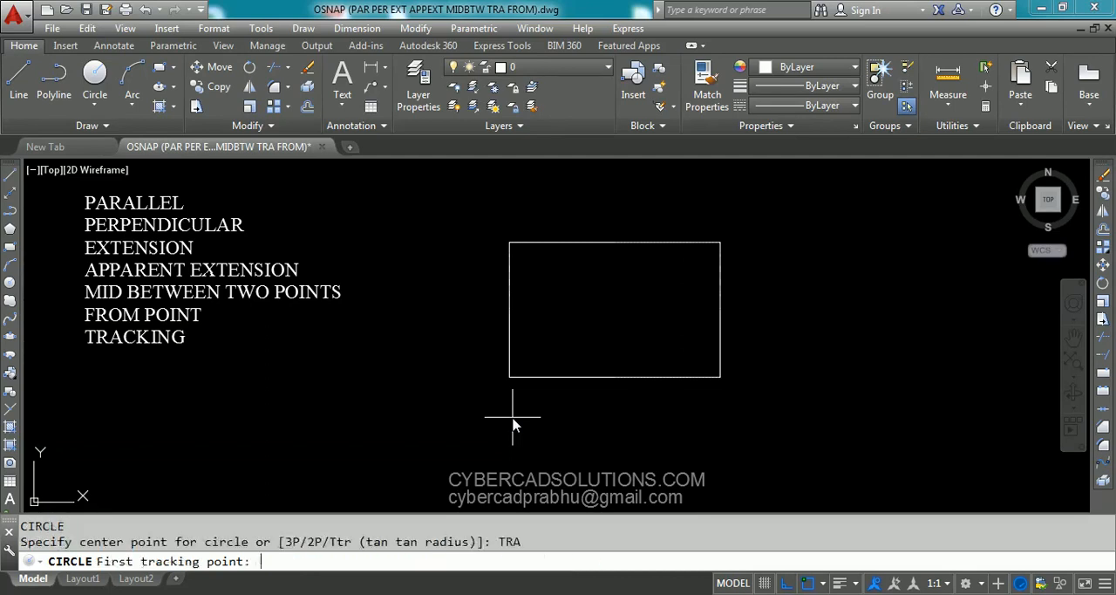
click(615, 377)
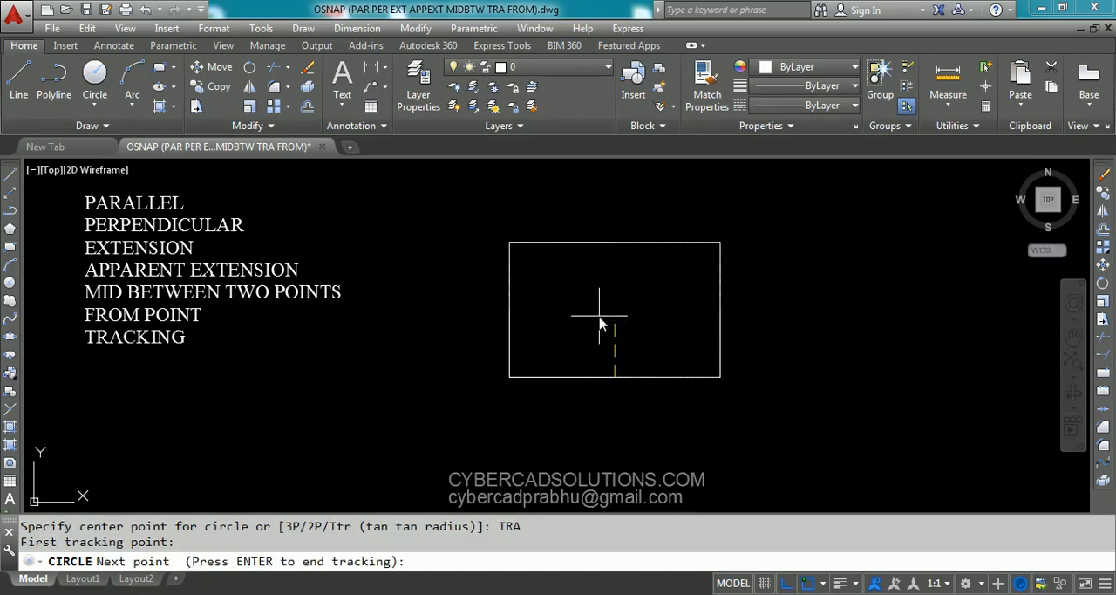
click(509, 310)
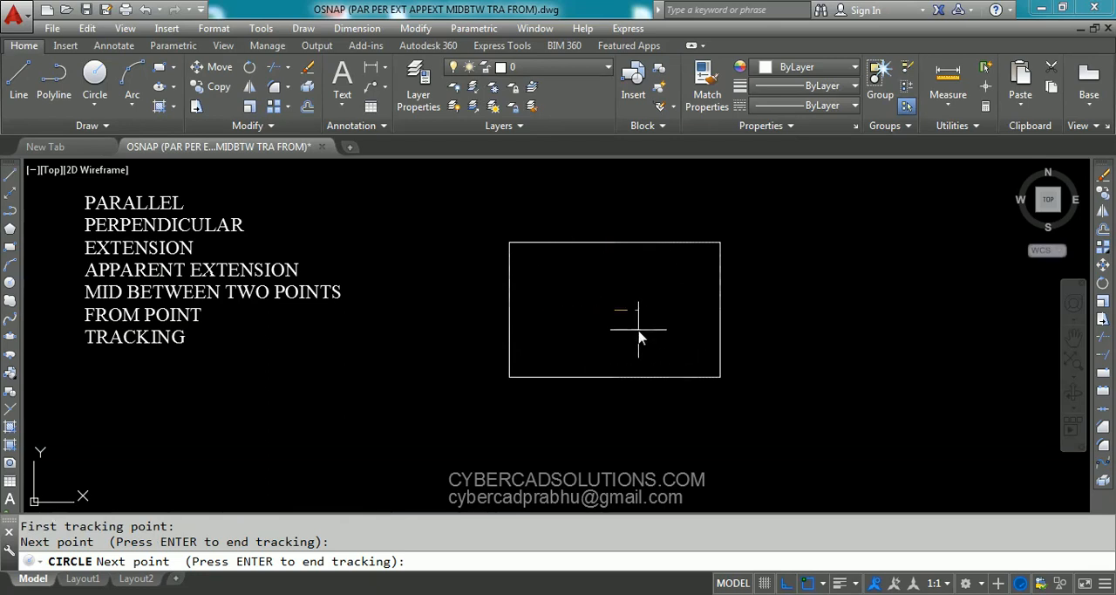
key(Return)
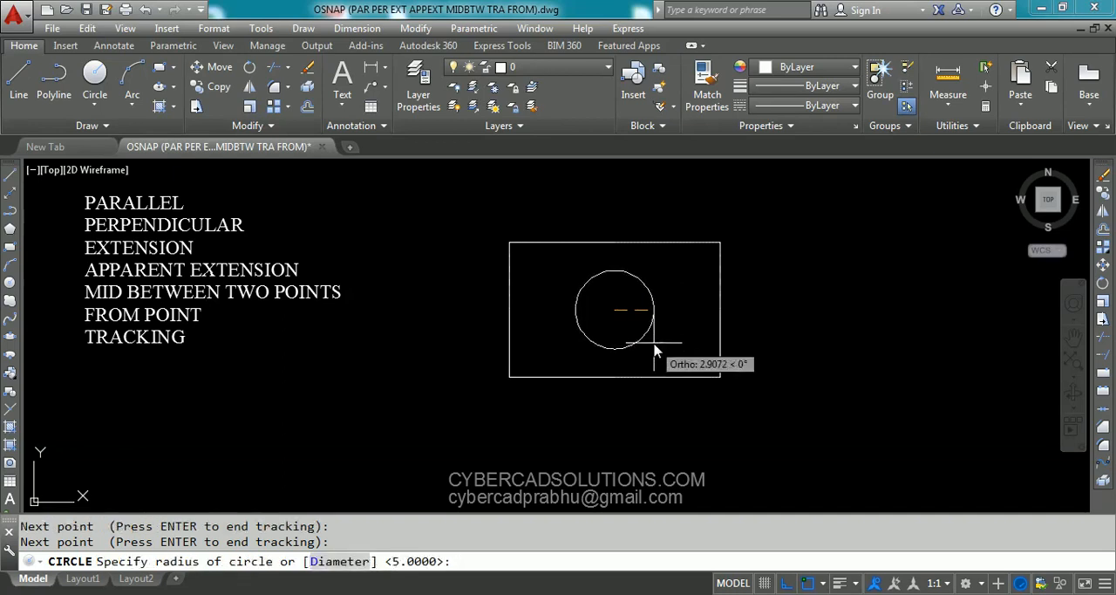
text(3)
key(Return)
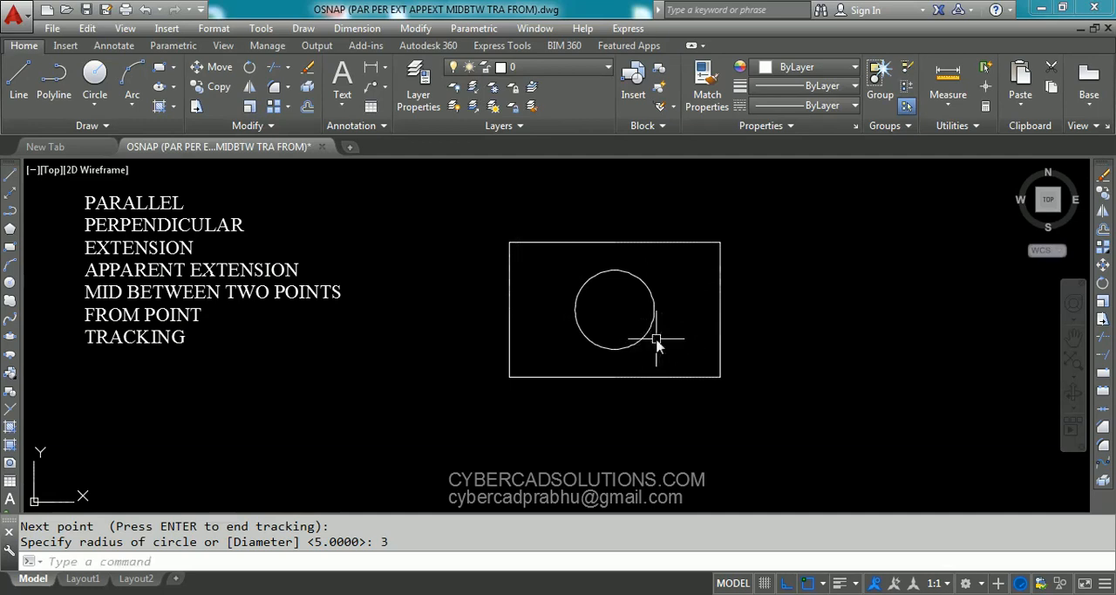
- Draw a diagonal line from the rectangle's upper-left to lower-right corner, and select it with the circle to compare its midpoint with the circle's center
text(L)
key(Return)
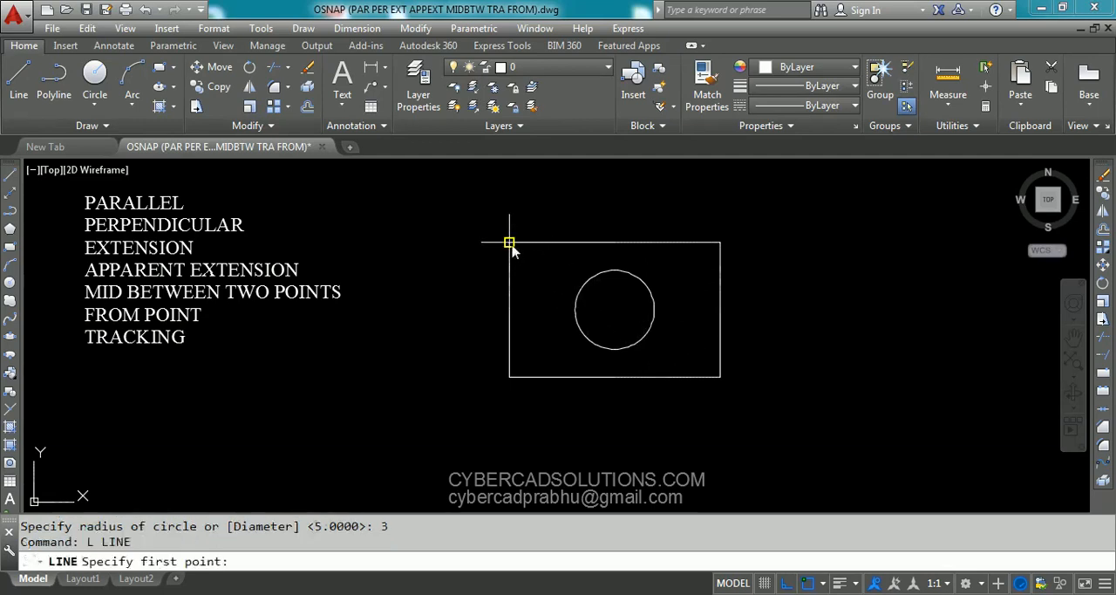
click(510, 242)
click(720, 377)
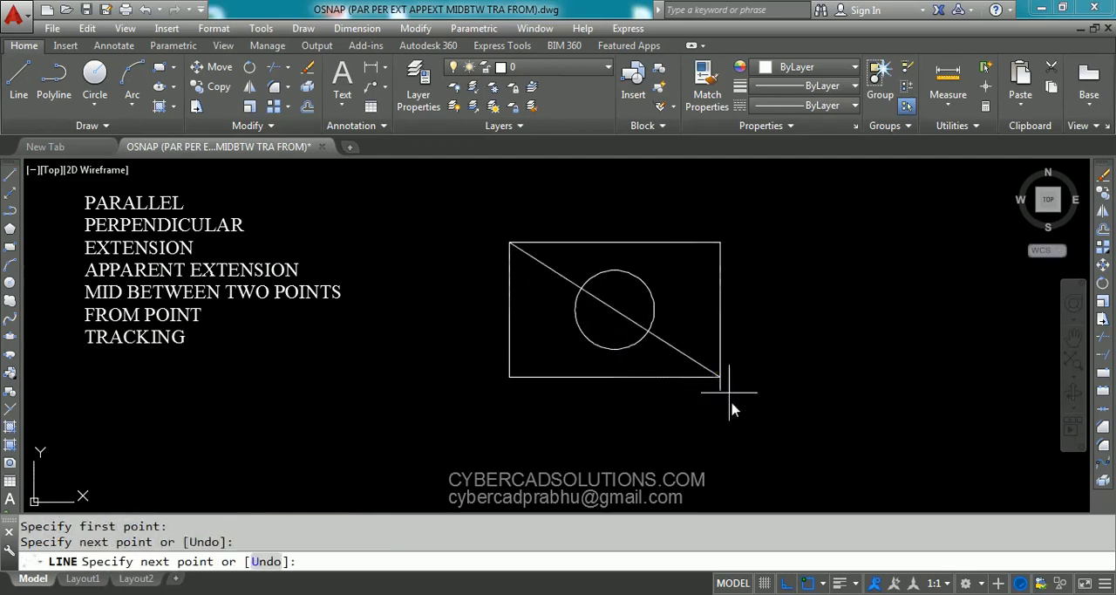
key(Return)
click(670, 343)
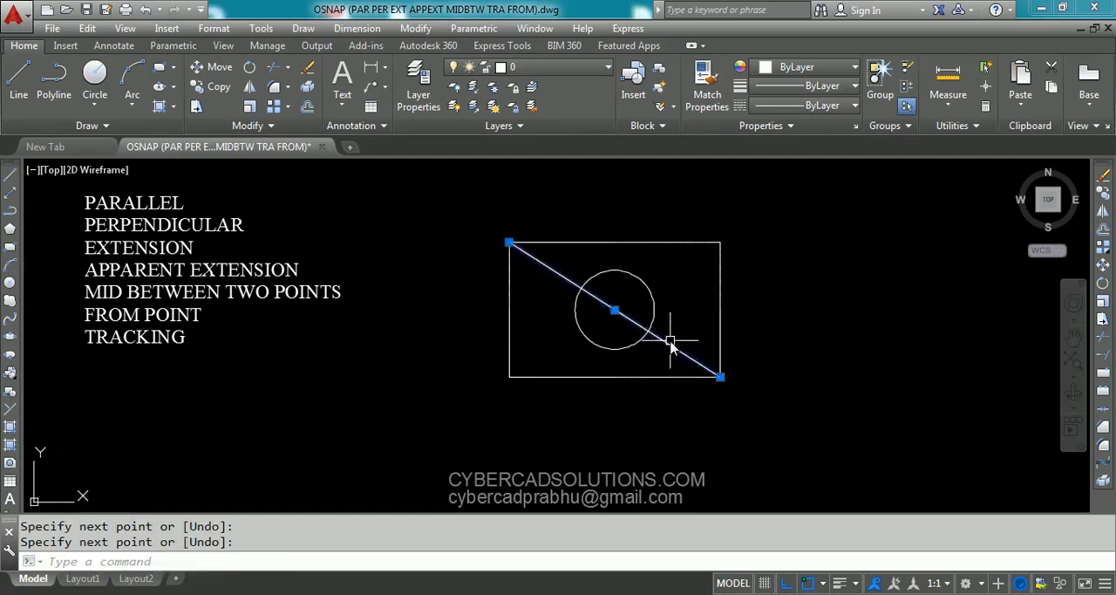
click(654, 313)
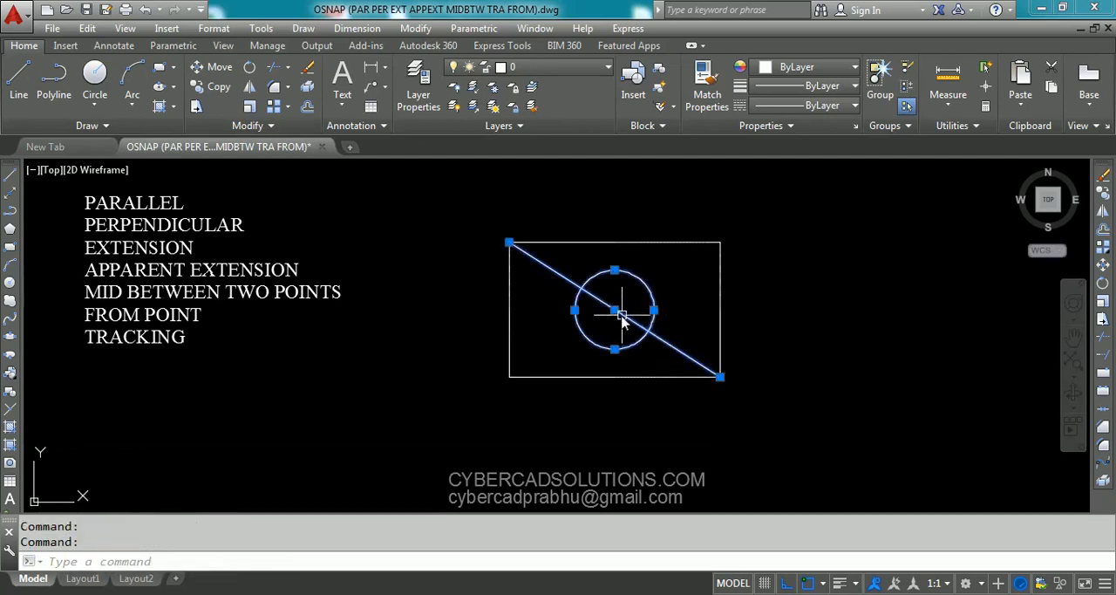